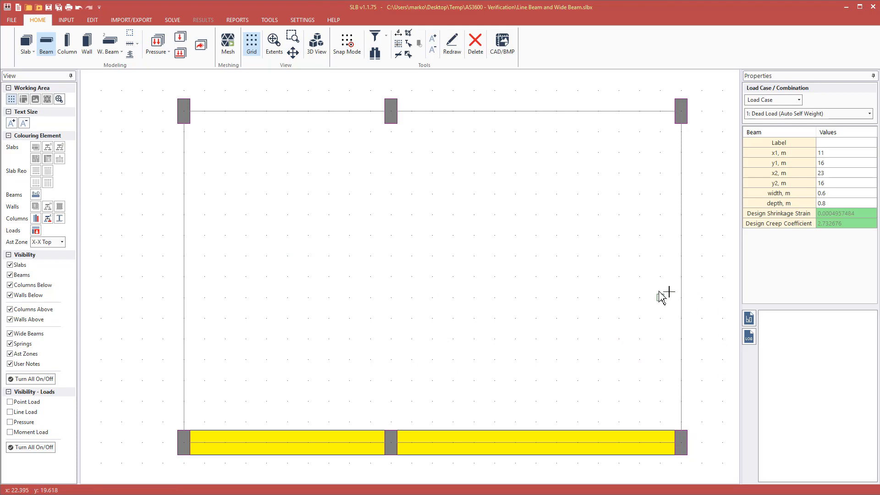
# Try a 1 m width on the bottom beam, then set it back to 0.6 m.
pyautogui.press('Escape')
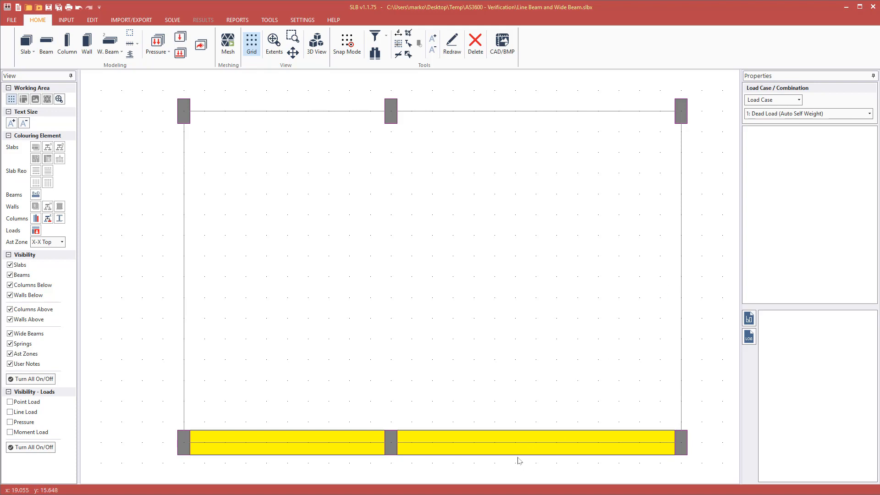
pyautogui.click(514, 456)
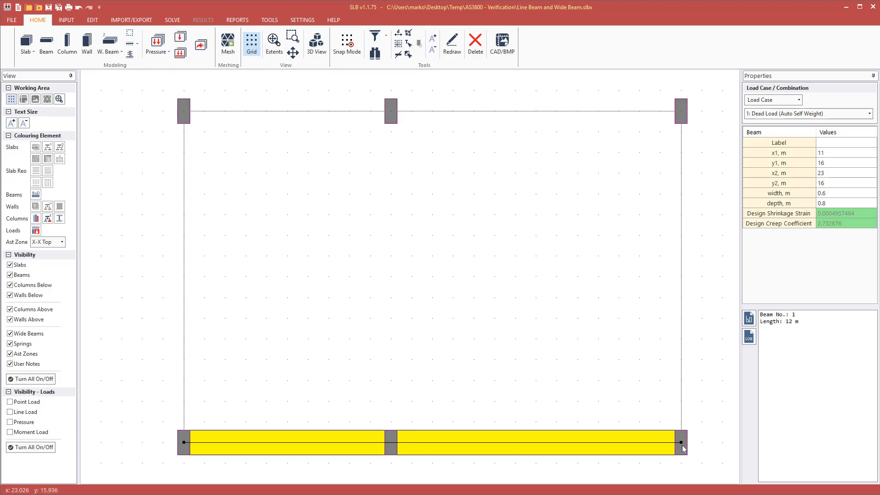
pyautogui.moveTo(682, 442)
pyautogui.mouseDown()
pyautogui.moveTo(684, 369)
pyautogui.moveTo(682, 442)
pyautogui.mouseUp()
pyautogui.click(875, 199)
pyautogui.write('1')
pyautogui.press('Tab')
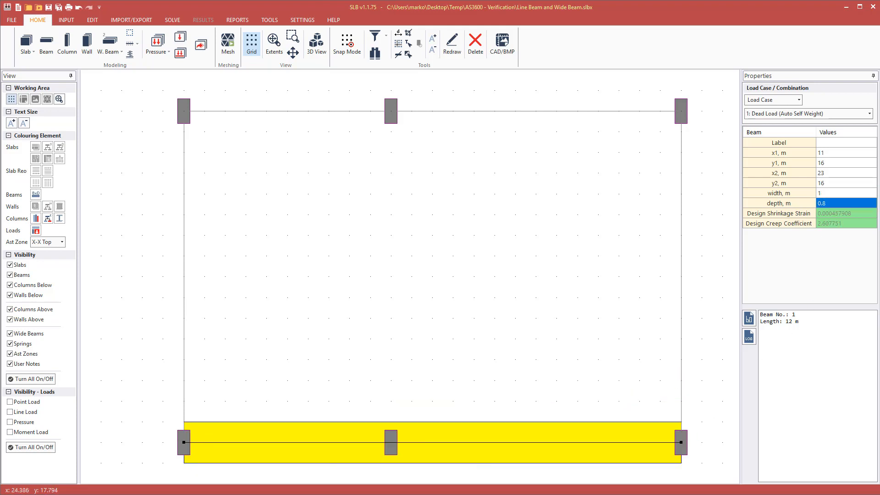
pyautogui.click(836, 193)
pyautogui.write('0.6')
pyautogui.press('Tab')
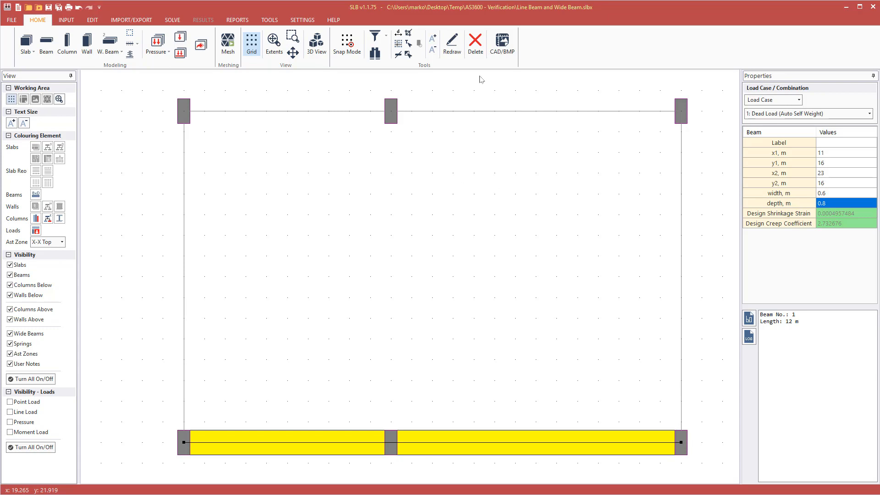
# Generate the mesh at 1.0 m sub-division, then delete the generated mesh.
pyautogui.hotkey('ctrl', 'm')
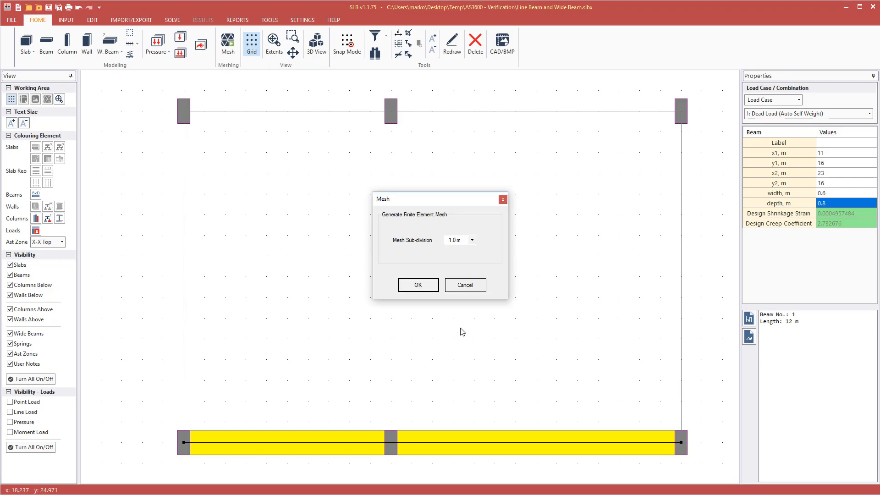
pyautogui.click(418, 284)
pyautogui.click(521, 322)
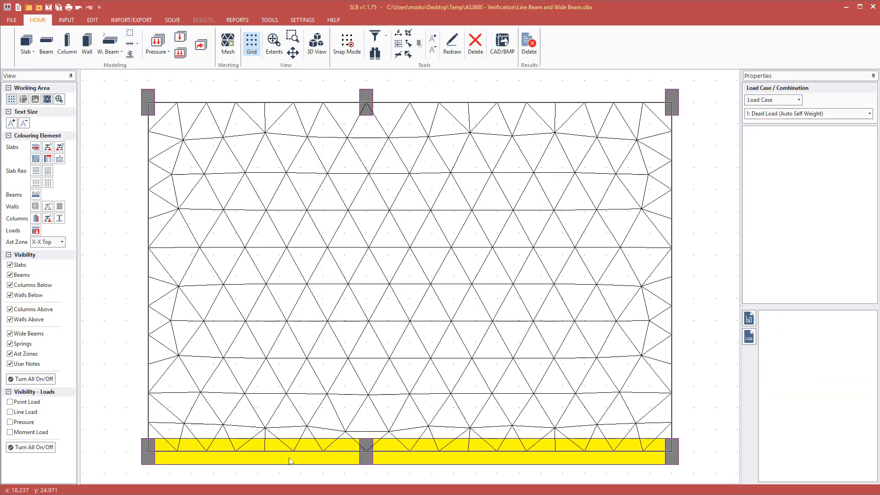
pyautogui.click(173, 459)
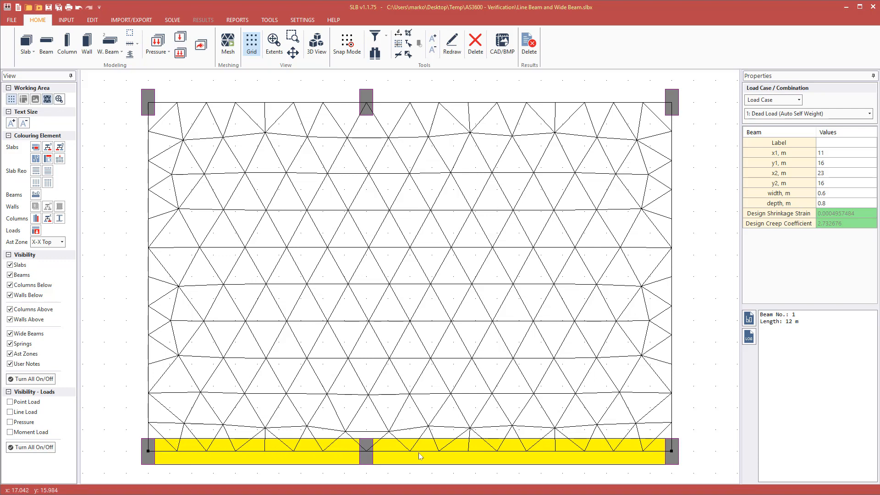
pyautogui.click(191, 452)
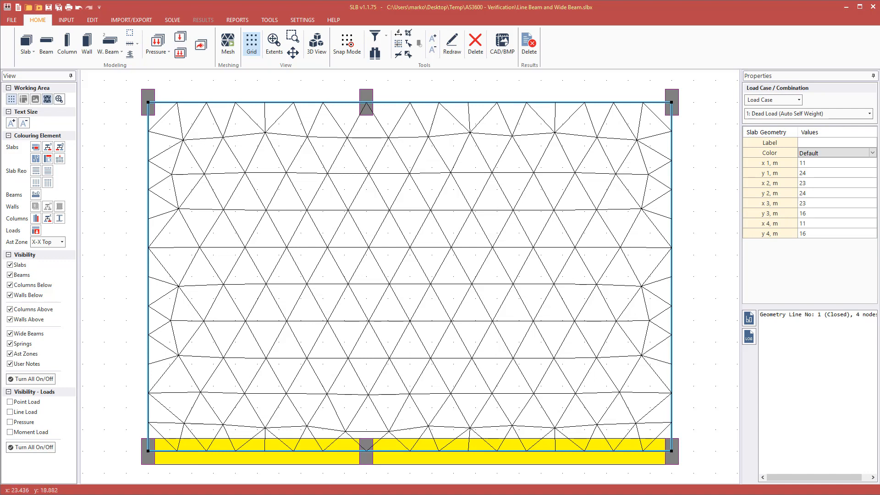
pyautogui.press('Delete')
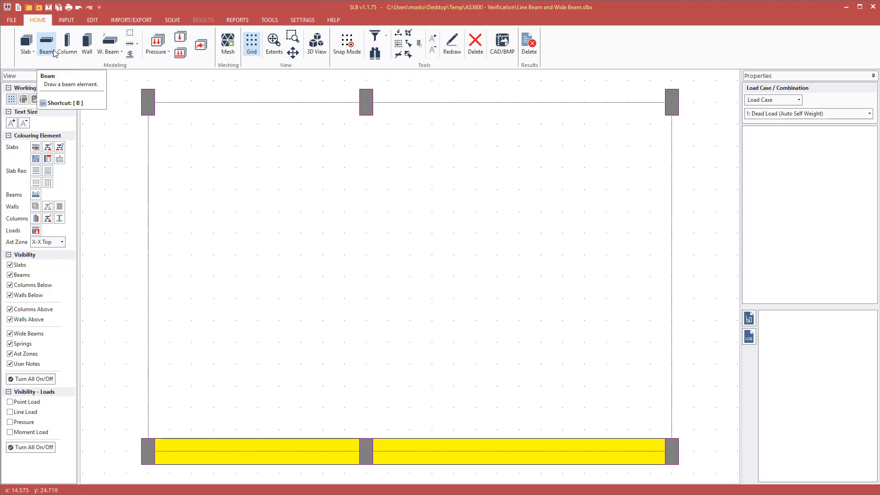
# Draw a slab dividing line from the left to the right edge at y=23.
pyautogui.click(25, 43)
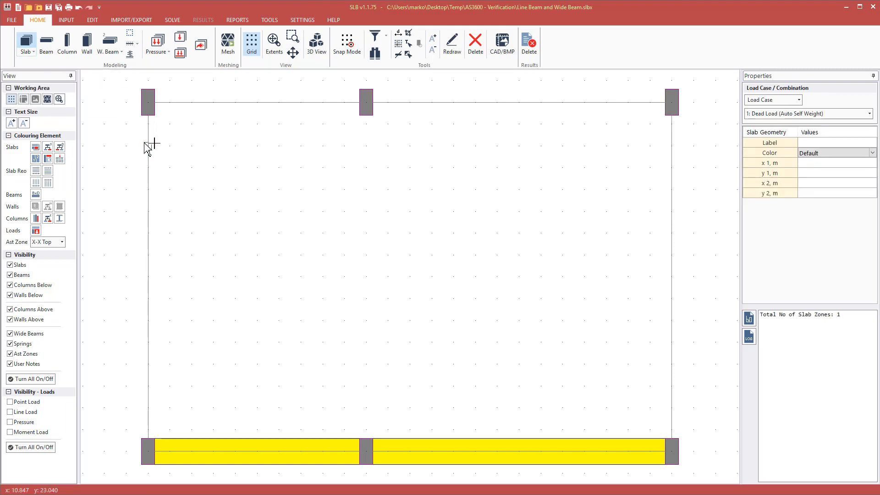
pyautogui.click(149, 145)
pyautogui.click(671, 146)
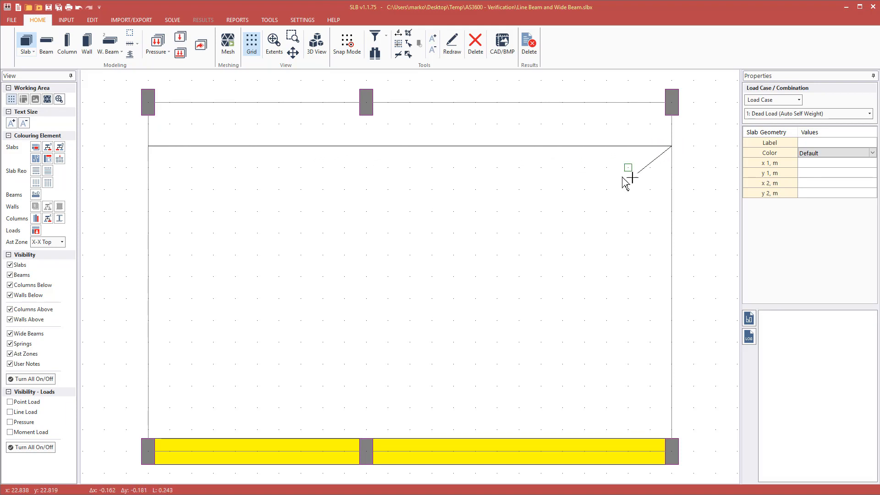
pyautogui.rightClick(621, 179)
pyautogui.click(642, 194)
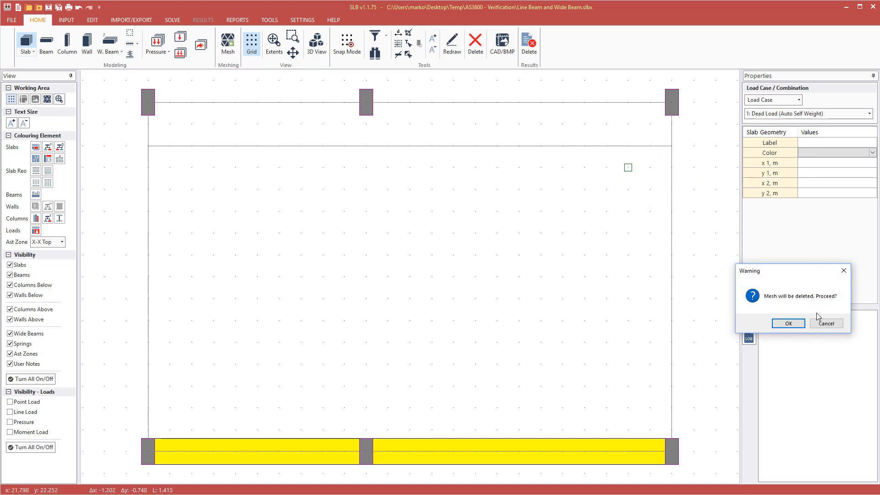
pyautogui.click(788, 323)
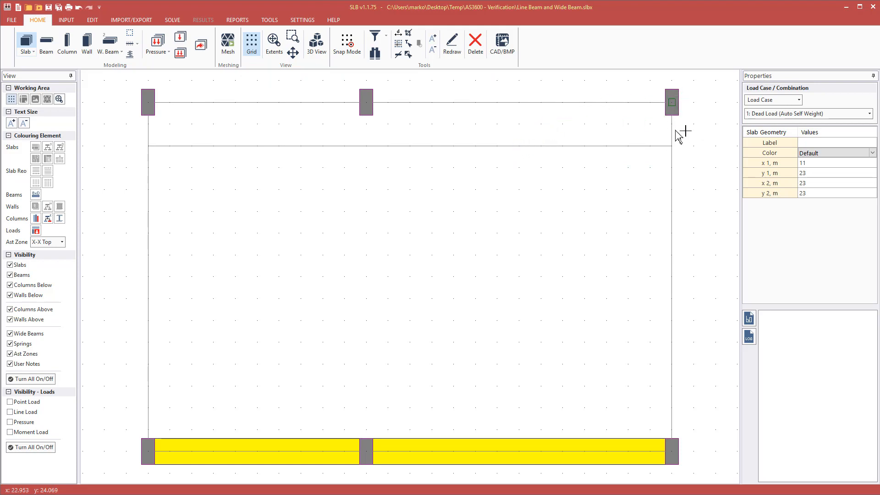
pyautogui.press('Escape')
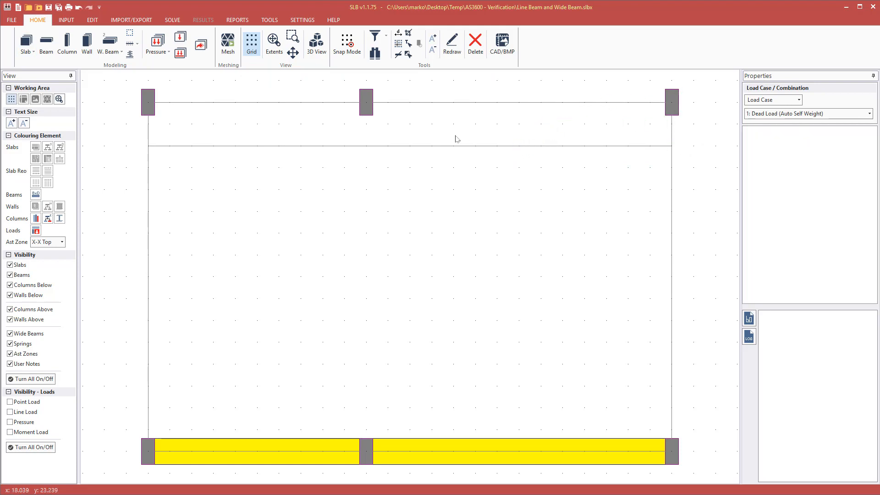
# Measure 1.000 m from the top-right column down to the new line.
pyautogui.click(398, 32)
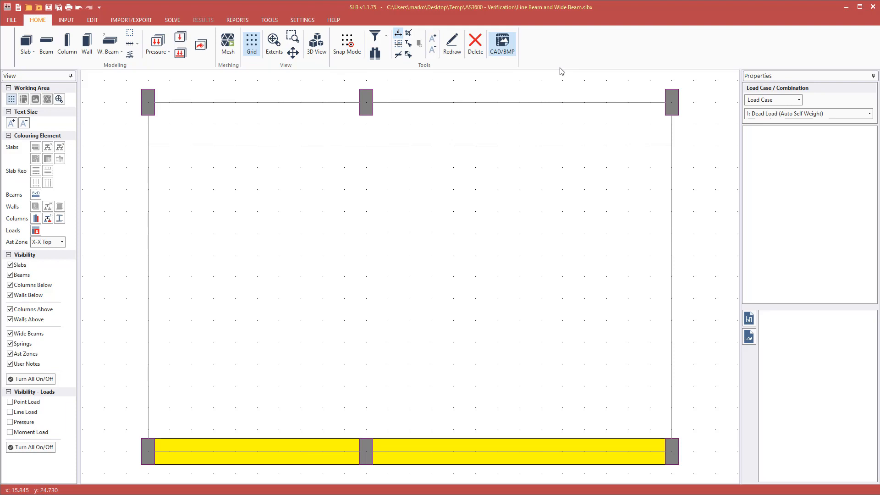
pyautogui.click(678, 103)
pyautogui.click(672, 146)
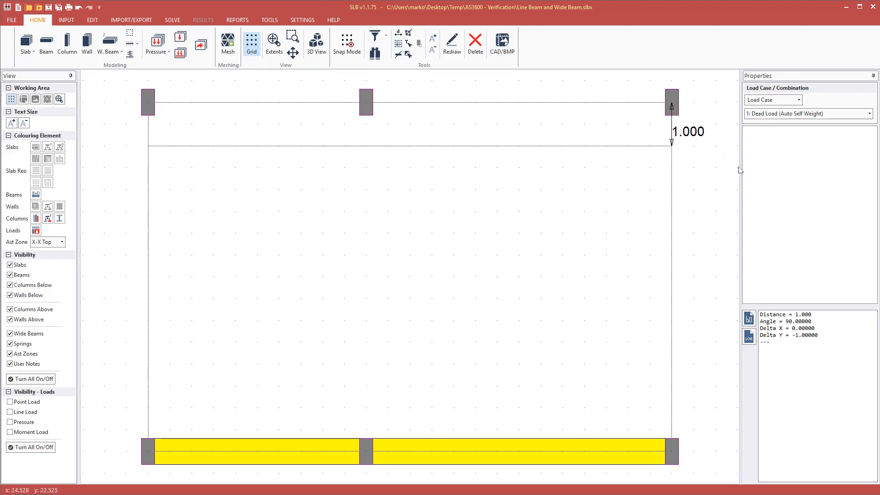
pyautogui.press('Escape')
# Remesh the slab at 1.0 m sub-division.
pyautogui.hotkey('ctrl', 'm')
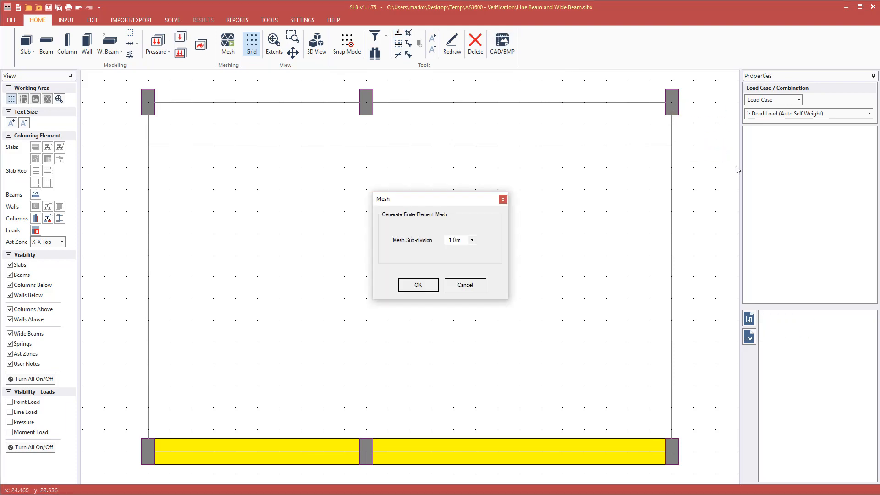
pyautogui.click(433, 283)
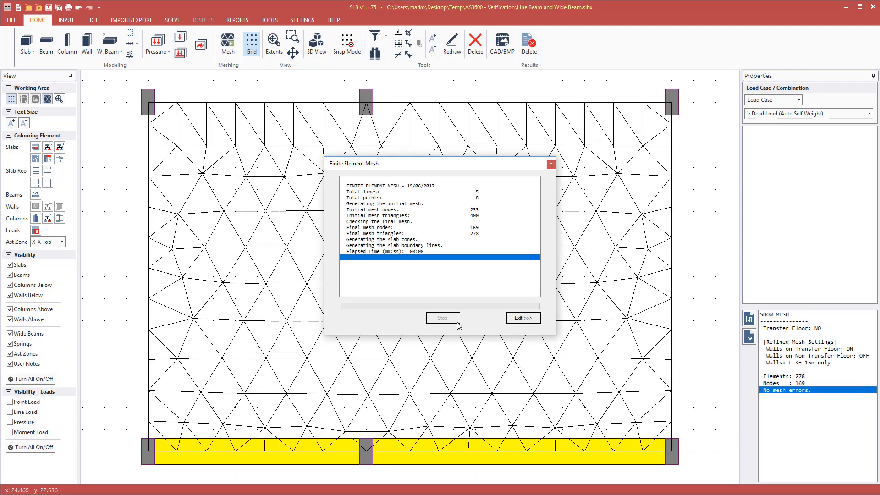
pyautogui.click(522, 318)
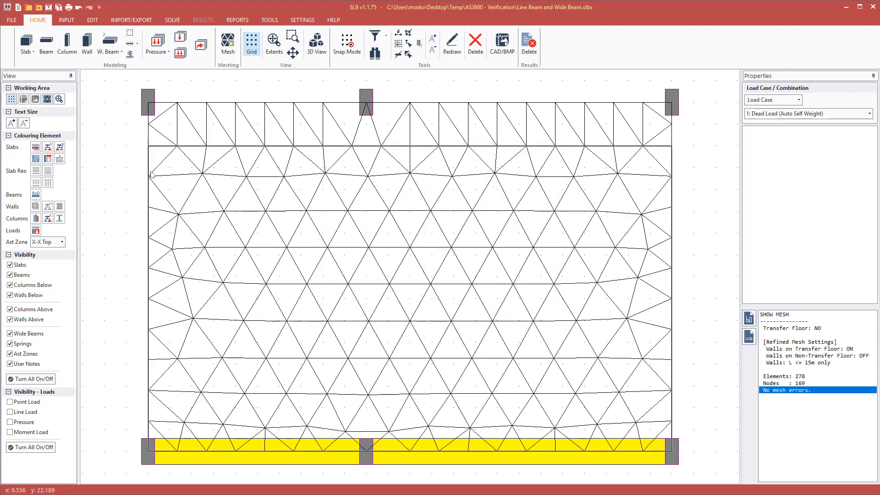
# Colour slabs by thickness and set the top strip's thickness to 0.6 m.
pyautogui.click(36, 147)
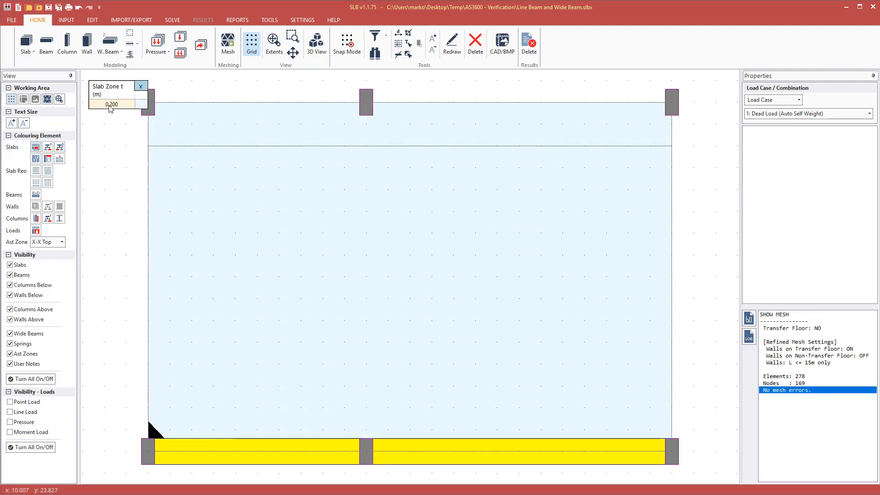
pyautogui.click(283, 134)
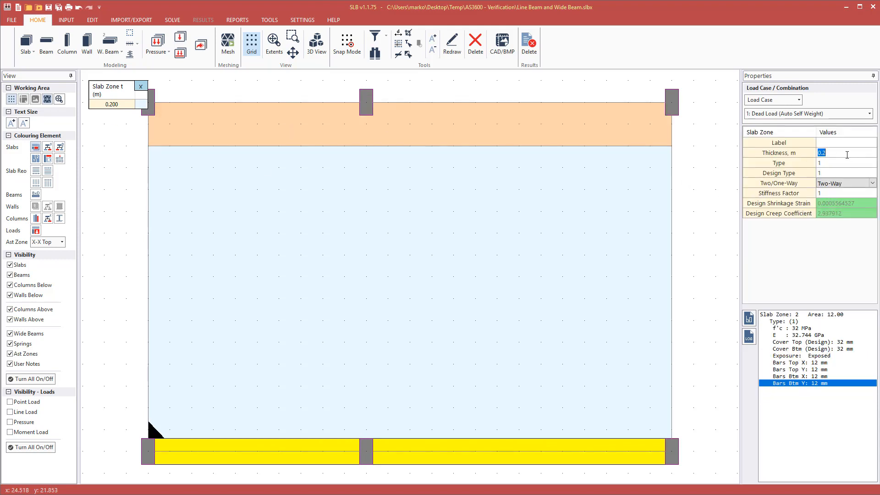
pyautogui.write('0.6')
pyautogui.press('Tab')
pyautogui.click(722, 176)
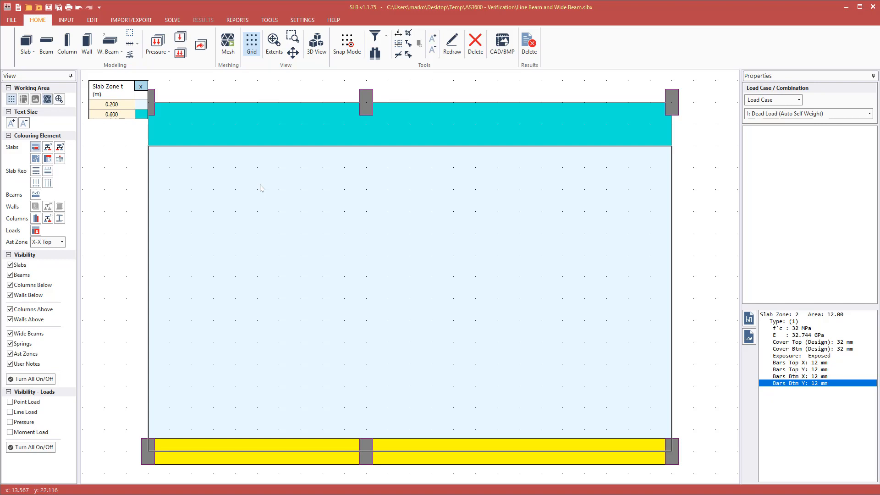
pyautogui.press('Escape')
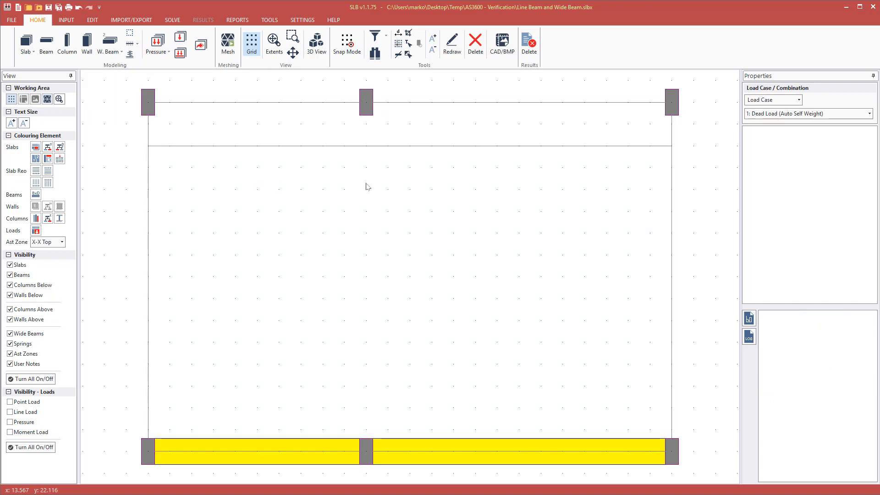
# Delete the strip's dividing line, accepting removal of the mesh.
pyautogui.click(333, 147)
pyautogui.press('Delete')
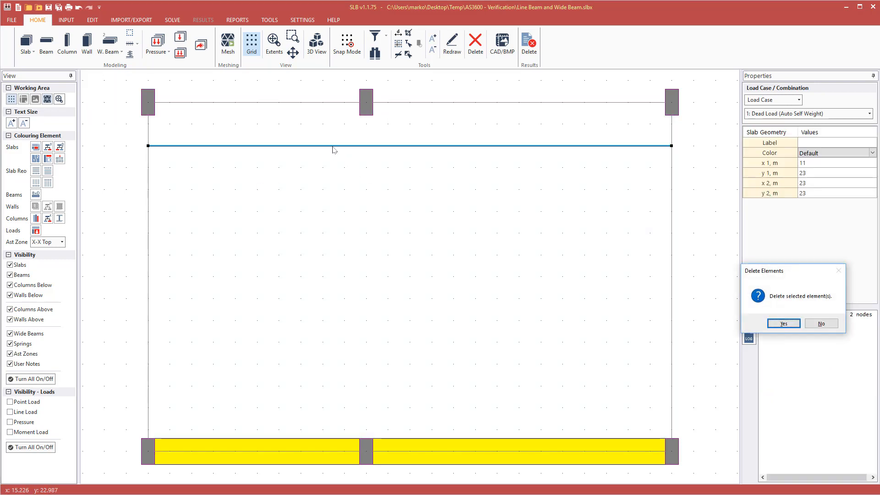
pyautogui.press('Return')
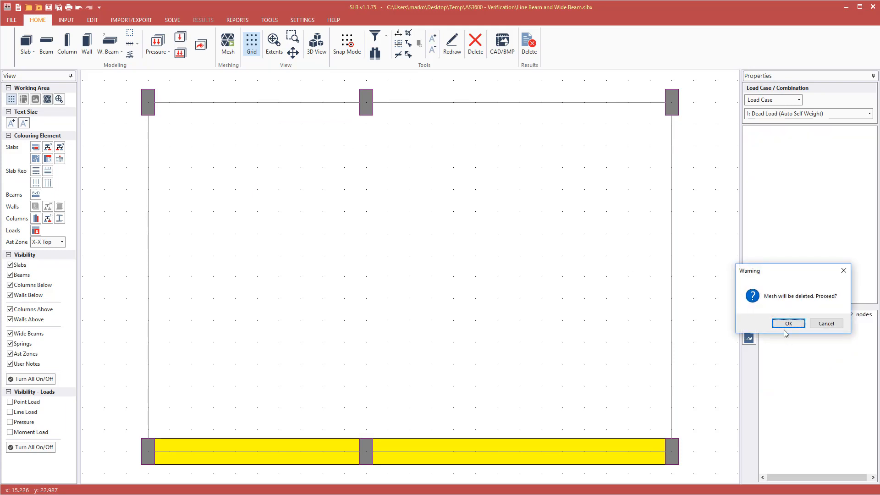
pyautogui.click(788, 323)
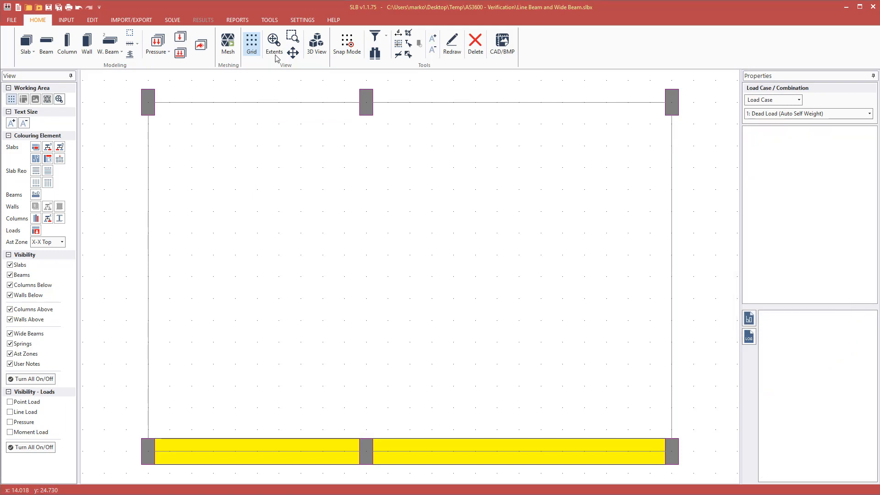
# Draw a 1 m wide beam from the top-left column to the top-right column.
pyautogui.click(47, 44)
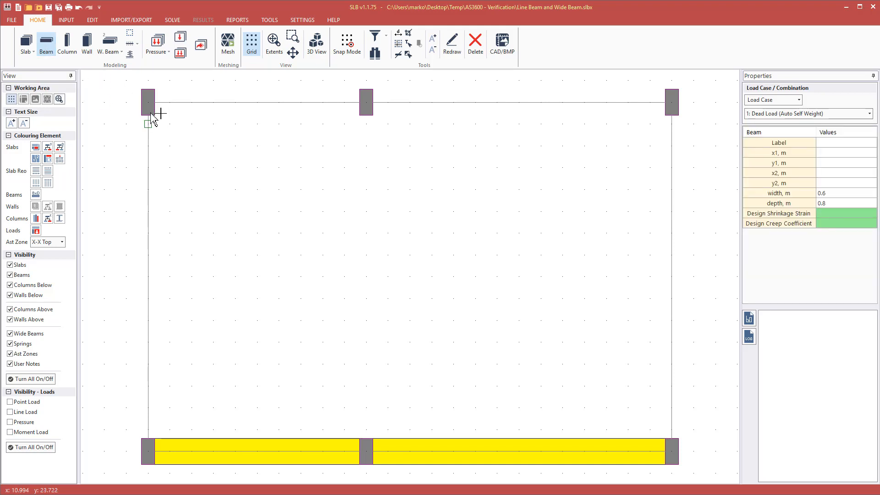
pyautogui.click(839, 194)
pyautogui.write('1')
pyautogui.click(151, 124)
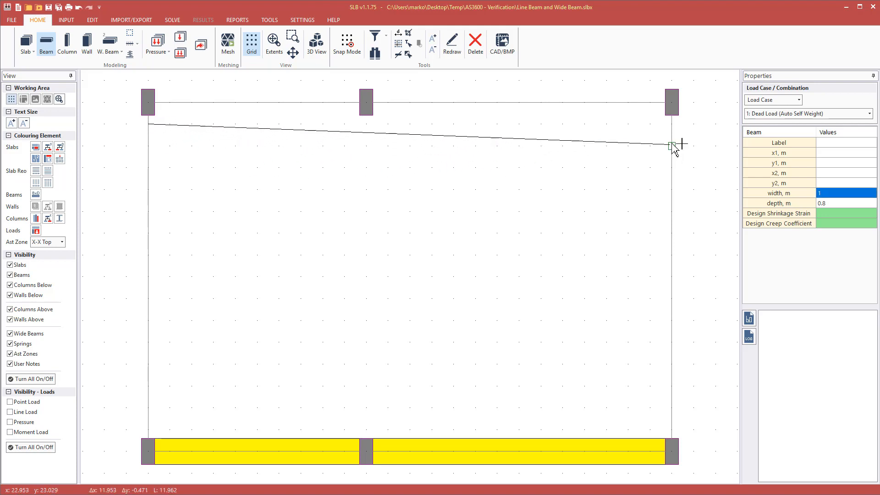
pyautogui.click(673, 124)
pyautogui.press('Escape')
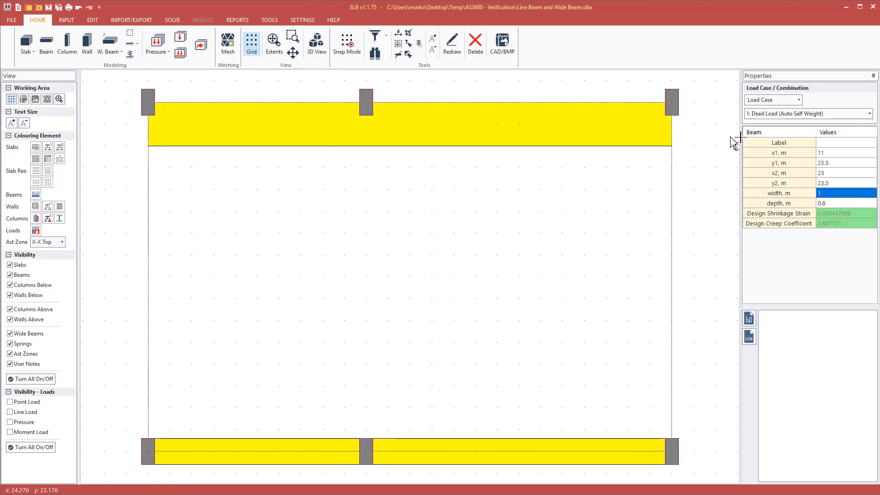
pyautogui.click(438, 136)
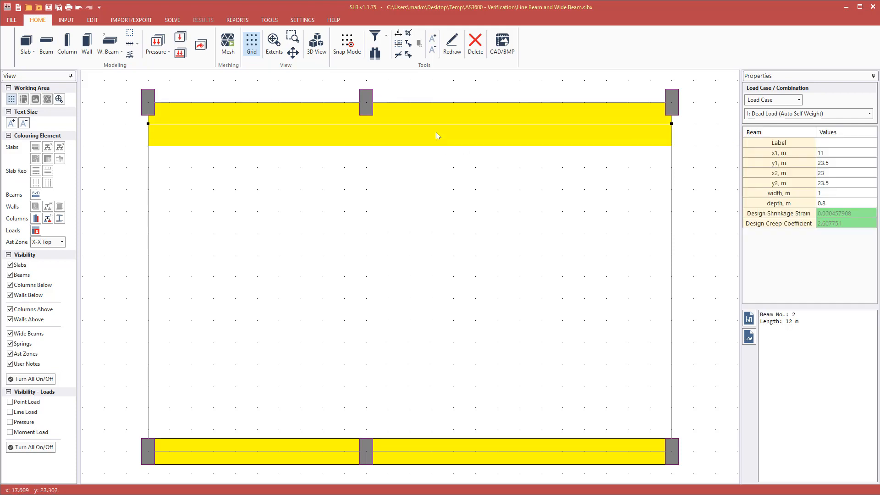
pyautogui.click(93, 20)
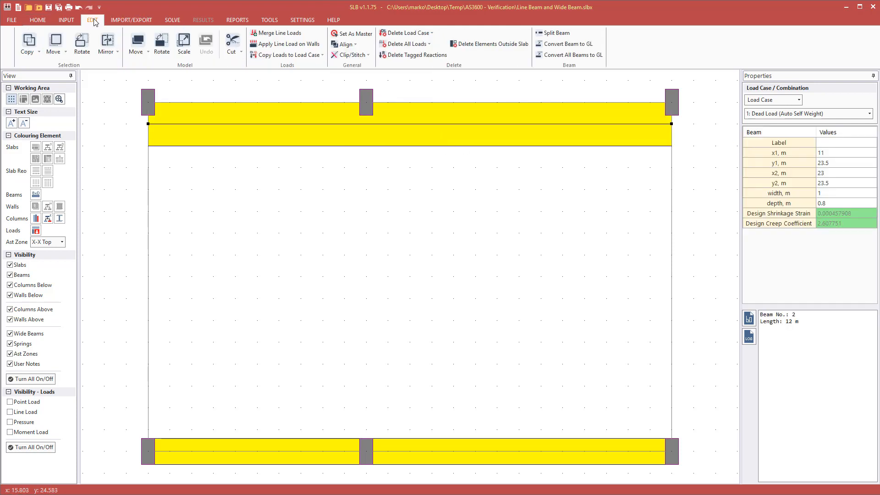
# Convert the top beam into a geometry line outlining the top strip.
pyautogui.click(585, 46)
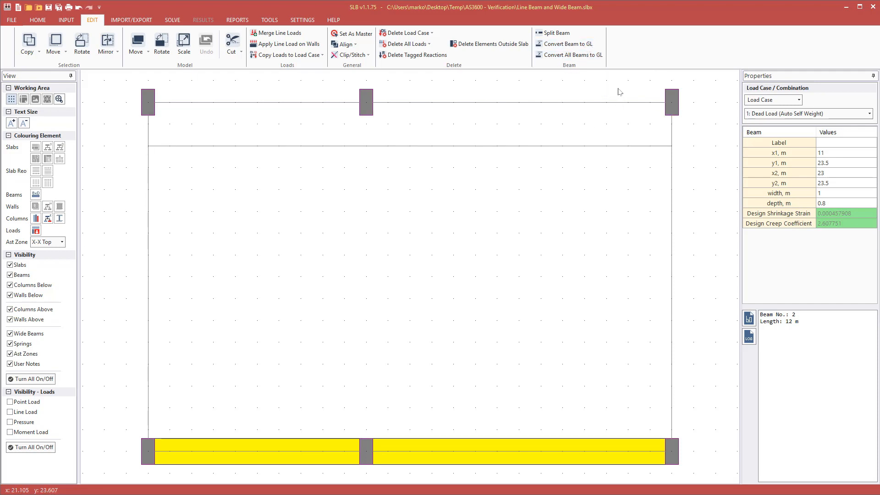
pyautogui.click(567, 146)
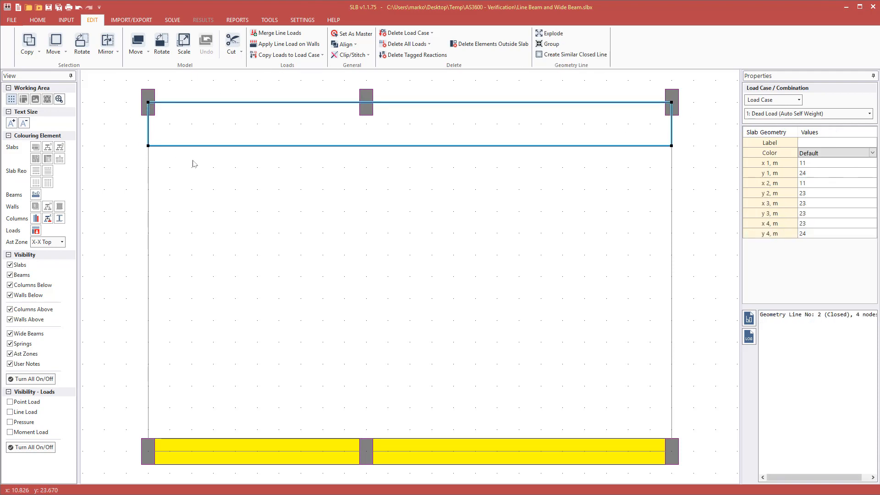
pyautogui.press('Escape')
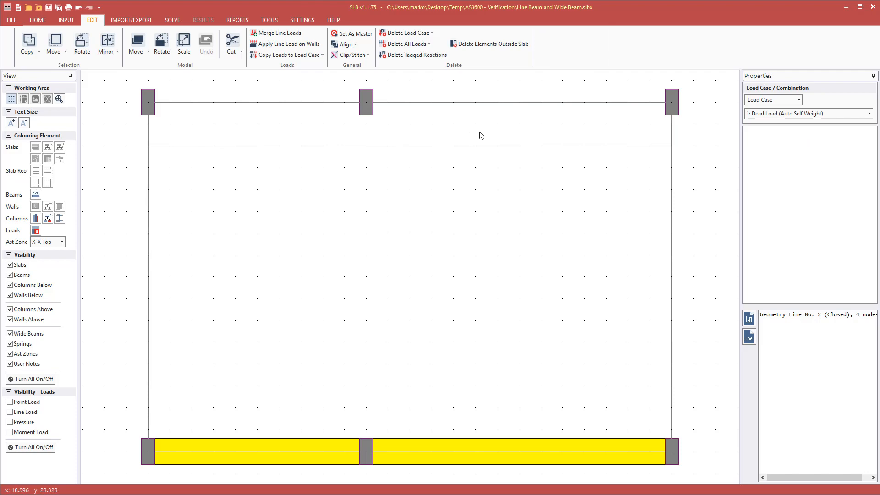
# Generate the finite element mesh and confirm the top strip zone is 0.6 m thick.
pyautogui.press('F5')
pyautogui.click(420, 283)
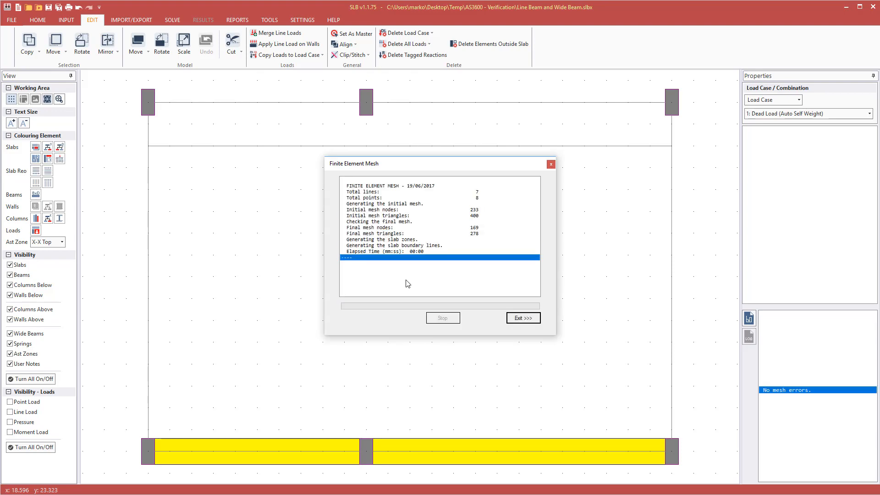
pyautogui.click(521, 318)
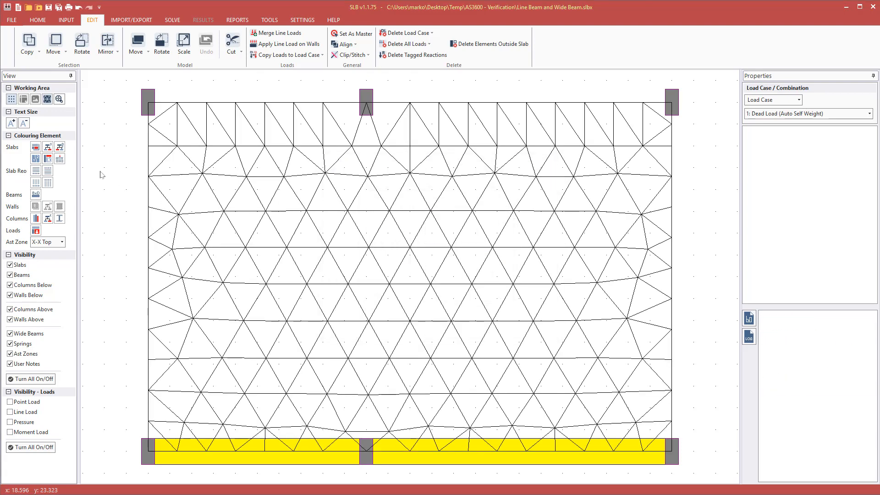
pyautogui.click(202, 120)
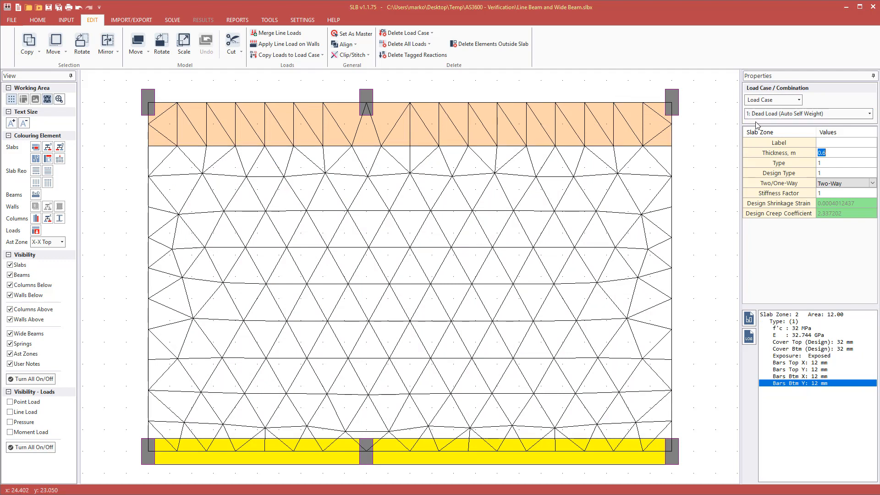
pyautogui.click(422, 84)
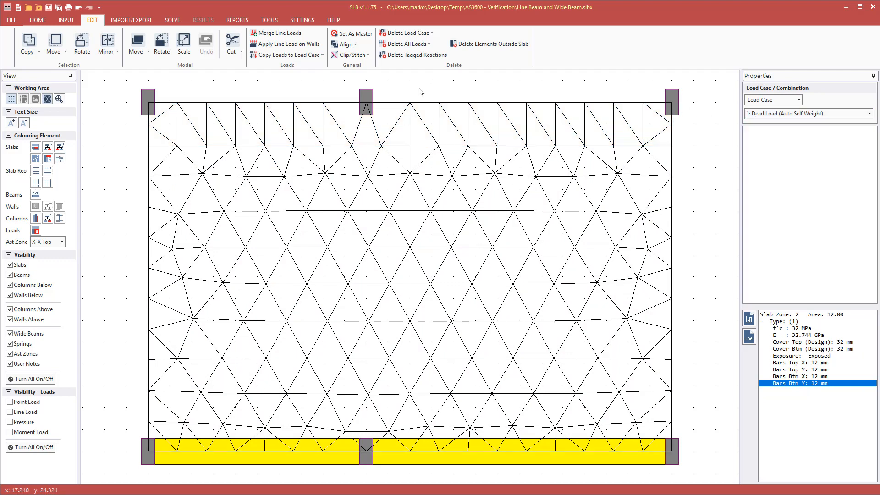
# Colour slabs by thickness type, showing the 0.6 m strip against the 0.2 m slab.
pyautogui.click(47, 148)
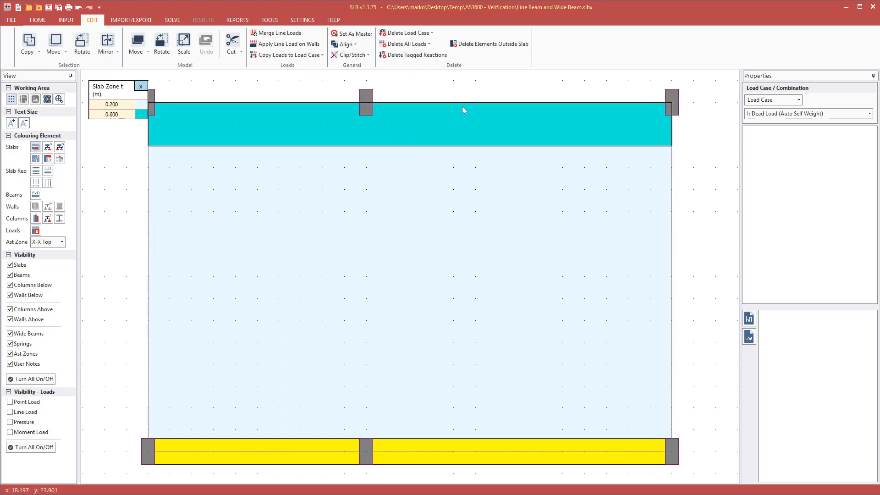
pyautogui.click(39, 19)
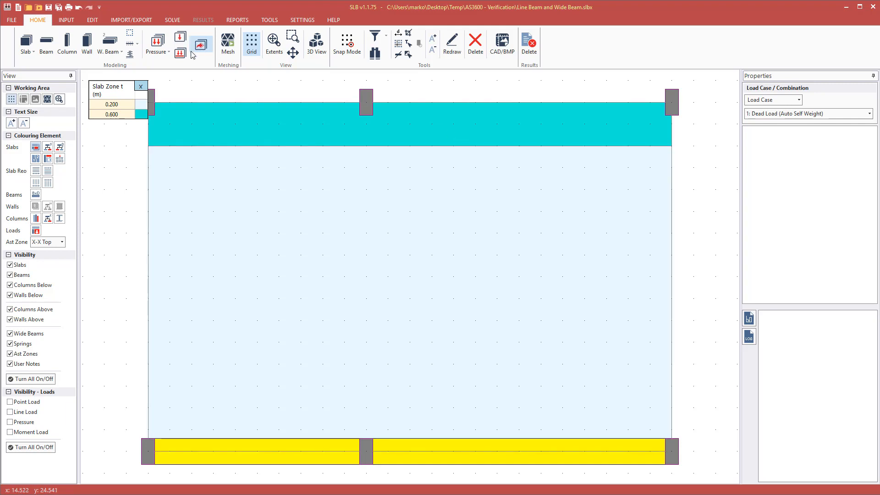
# Draw a 1 m wide beam along y 23.5 from the top-left to the top-right column.
pyautogui.click(116, 45)
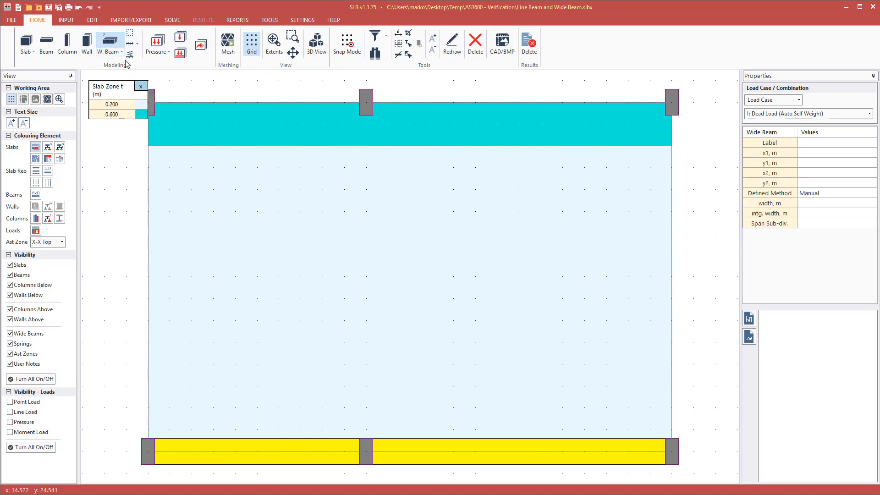
pyautogui.click(140, 86)
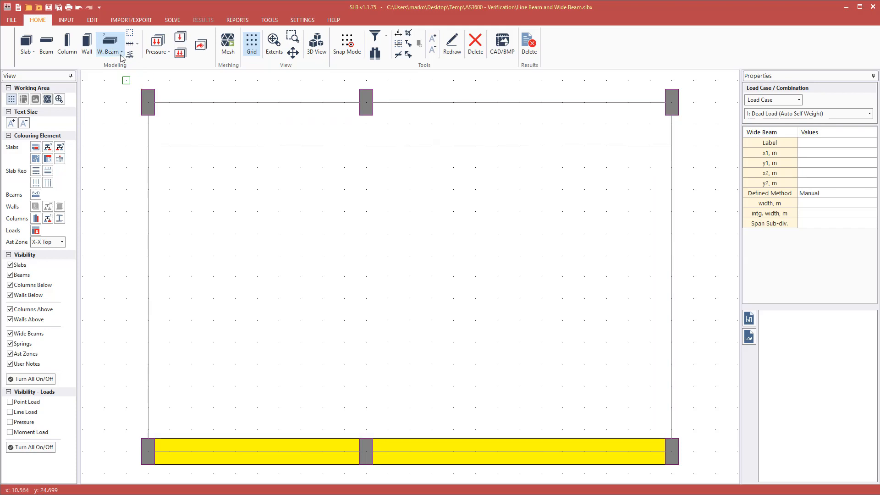
pyautogui.click(122, 53)
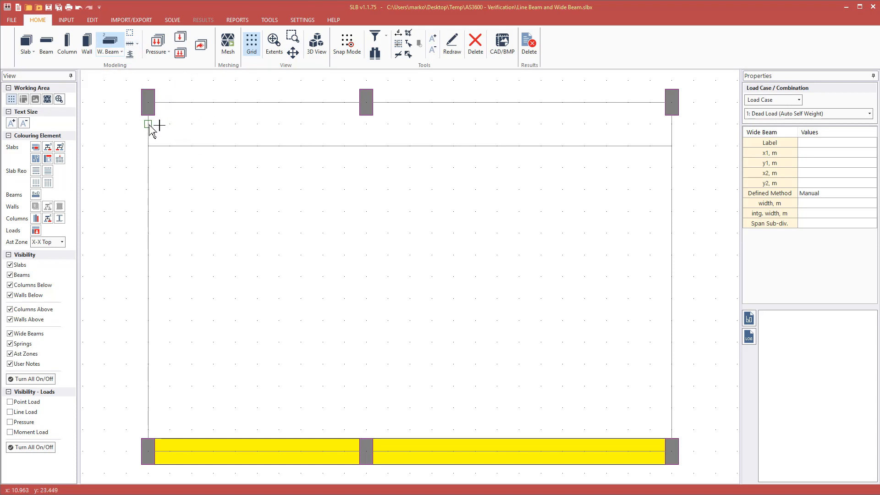
pyautogui.click(148, 125)
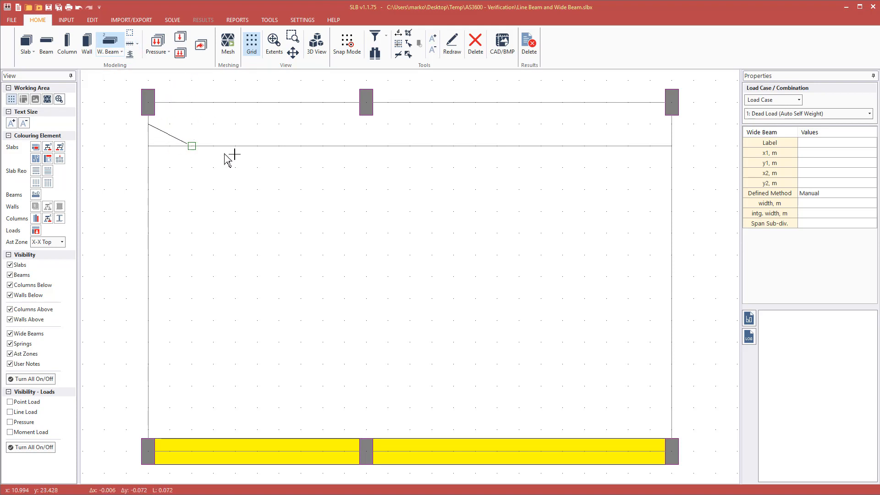
pyautogui.click(671, 124)
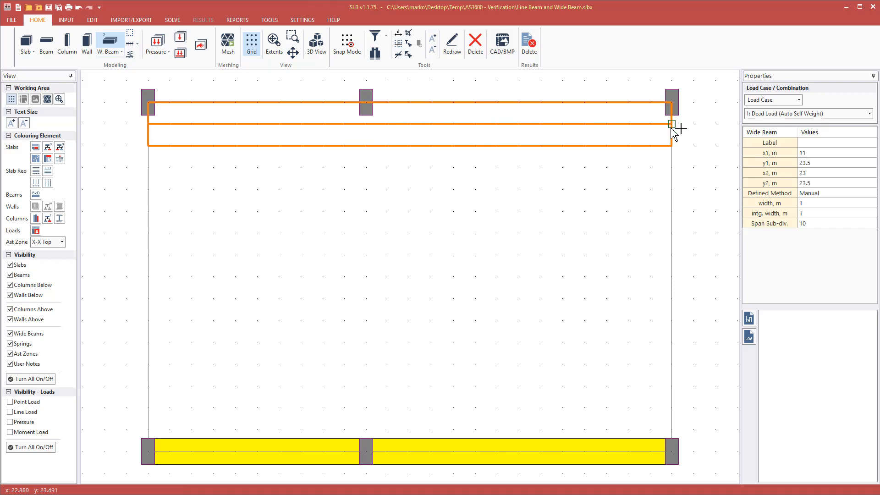
pyautogui.click(807, 205)
pyautogui.doubleClick(812, 203)
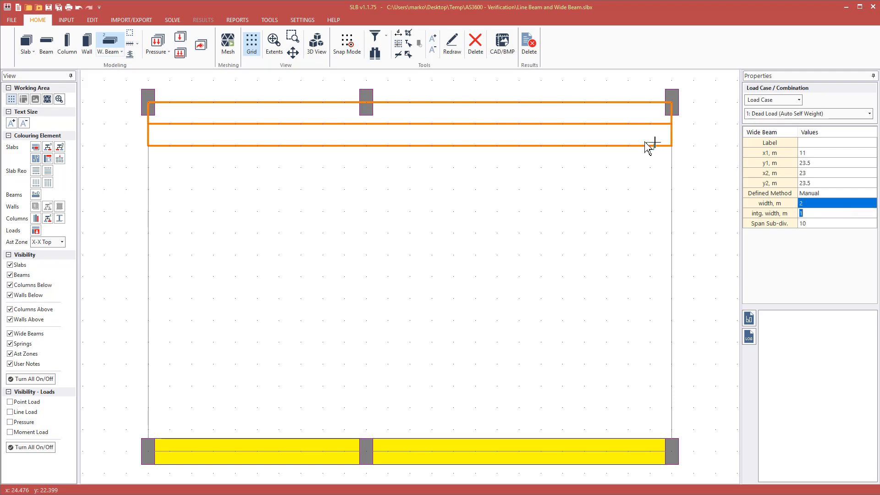
pyautogui.press('Escape')
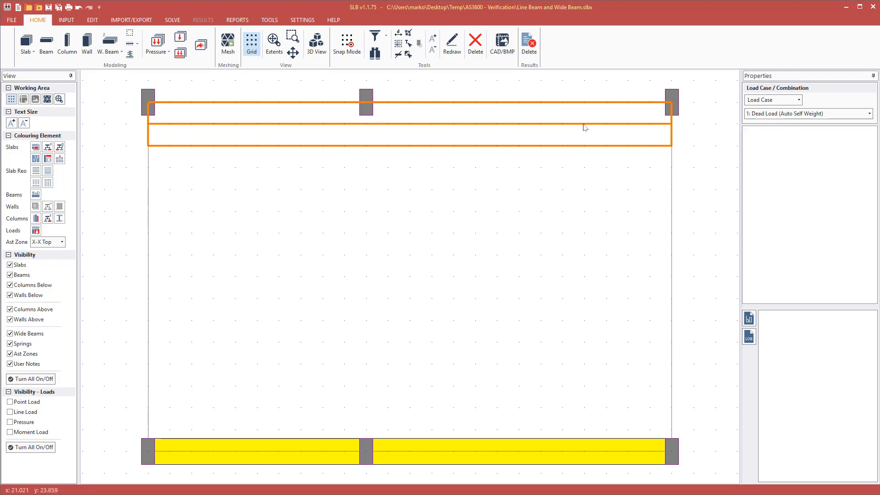
# Set the wide beam's width to 2 m, then back to 1 m.
pyautogui.click(580, 124)
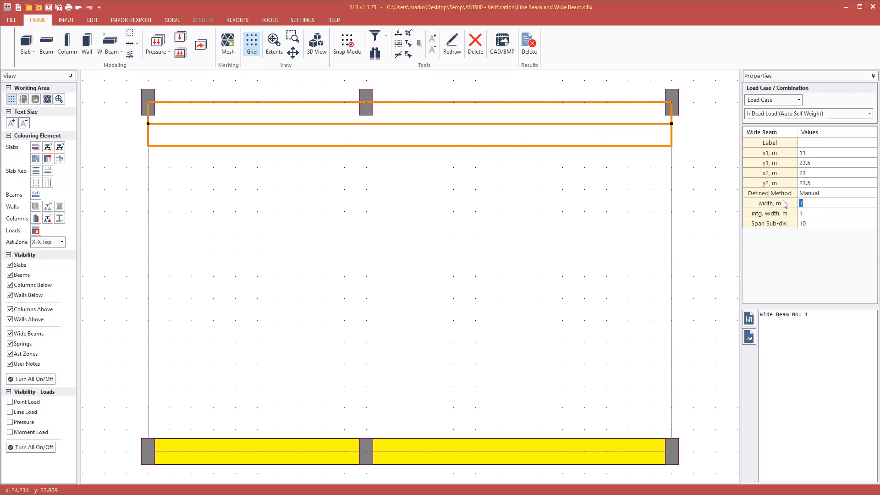
pyautogui.write('2')
pyautogui.press('Return')
pyautogui.press('Return')
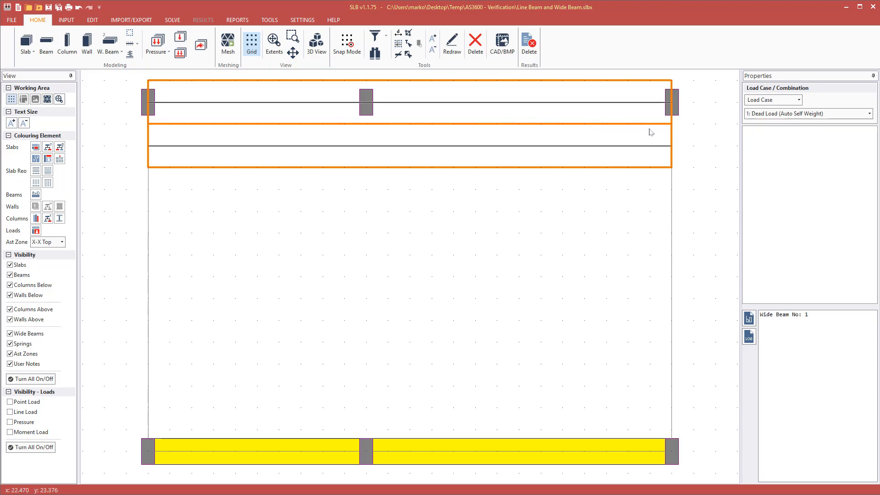
pyautogui.click(826, 204)
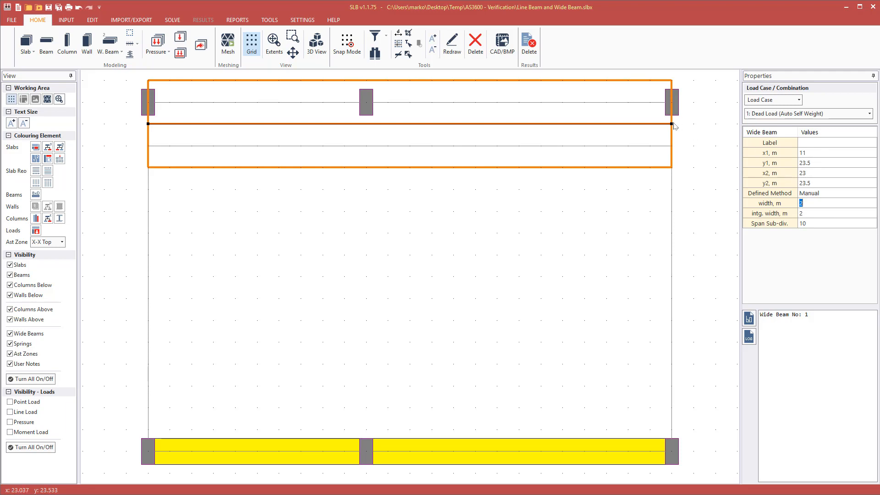
pyautogui.moveTo(672, 124)
pyautogui.mouseDown()
pyautogui.moveTo(676, 230)
pyautogui.moveTo(687, 241)
pyautogui.moveTo(657, 229)
pyautogui.moveTo(670, 233)
pyautogui.moveTo(672, 124)
pyautogui.mouseUp()
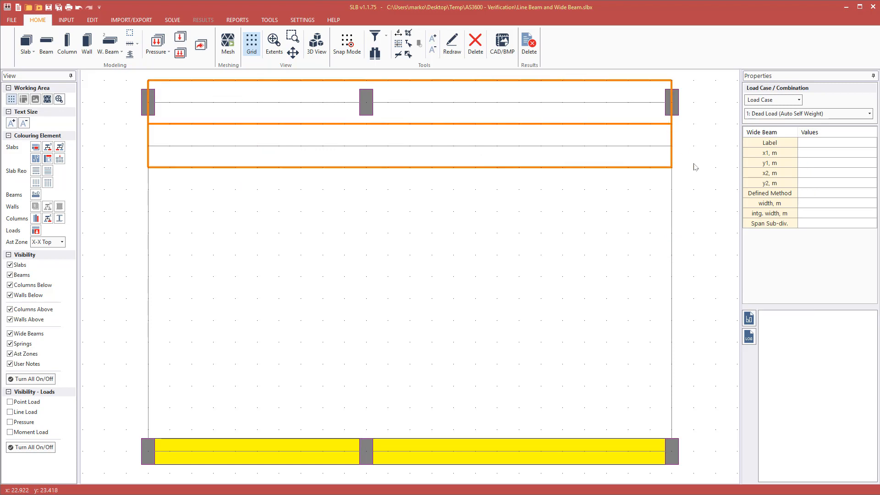
pyautogui.click(638, 125)
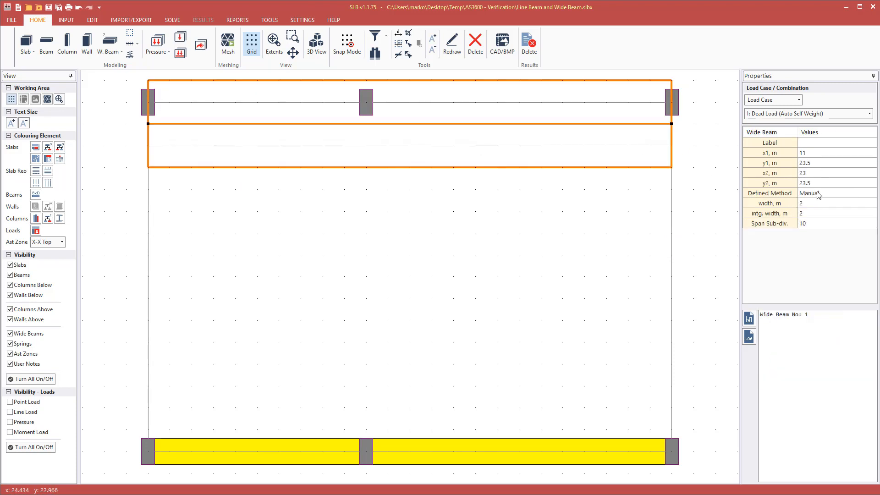
pyautogui.click(802, 204)
pyautogui.press('Return')
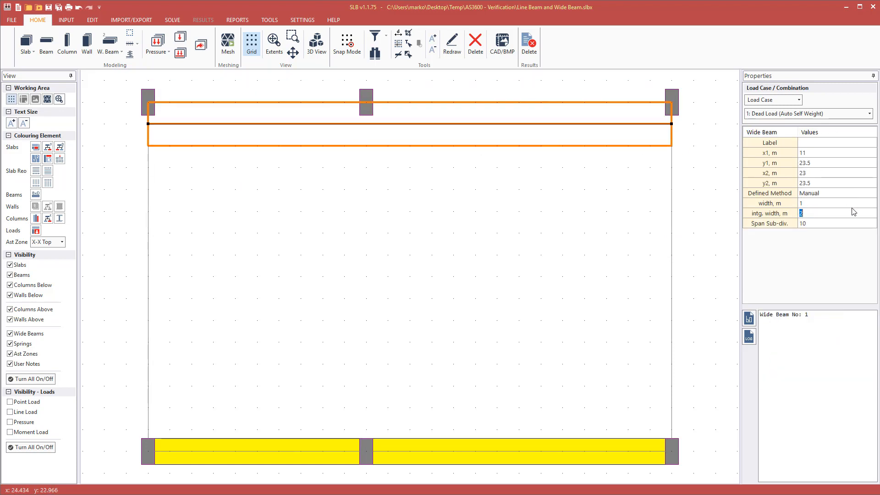
pyautogui.moveTo(769, 170); pyautogui.dragTo(743, 166)
pyautogui.click(688, 140)
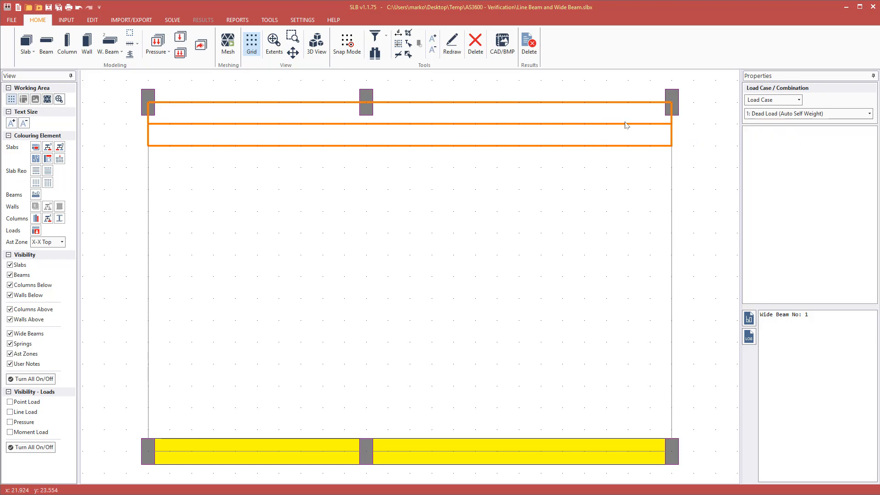
# Delete the top-strip wide beam.
pyautogui.click(624, 127)
pyautogui.press('Delete')
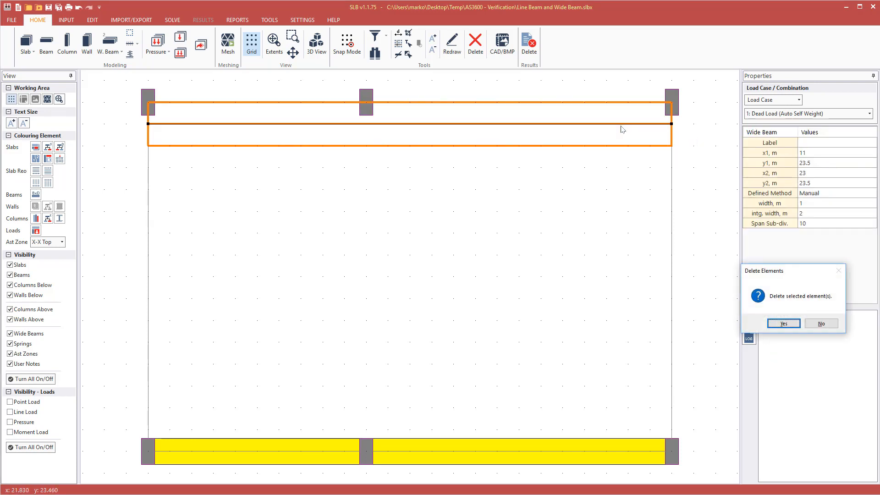
pyautogui.press('Return')
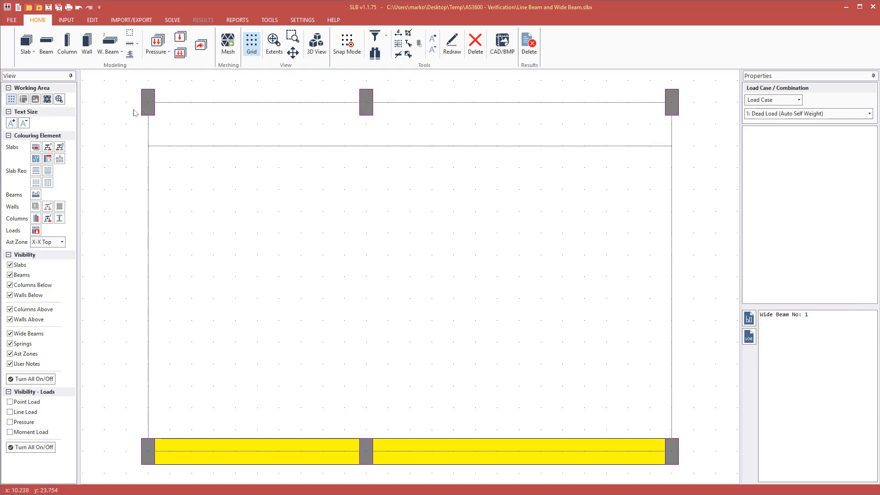
# Redraw the 1 m top-strip wide beam with the Define 3 Points method.
pyautogui.click(111, 53)
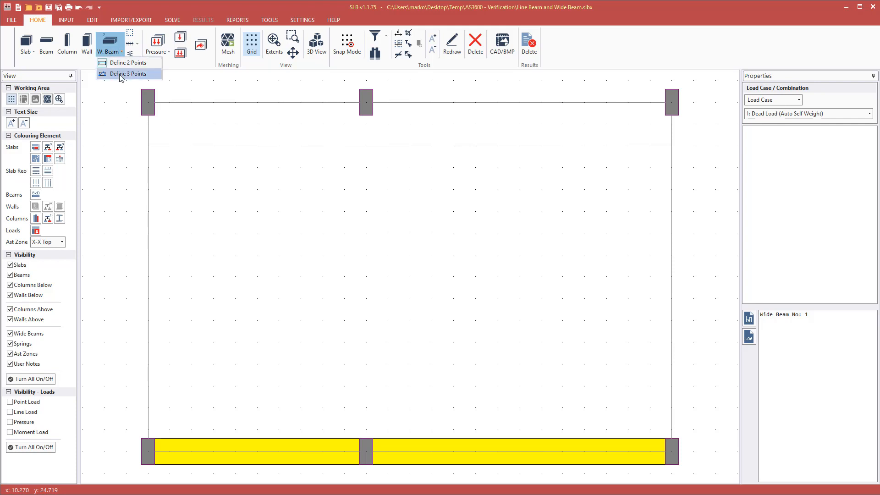
pyautogui.click(118, 74)
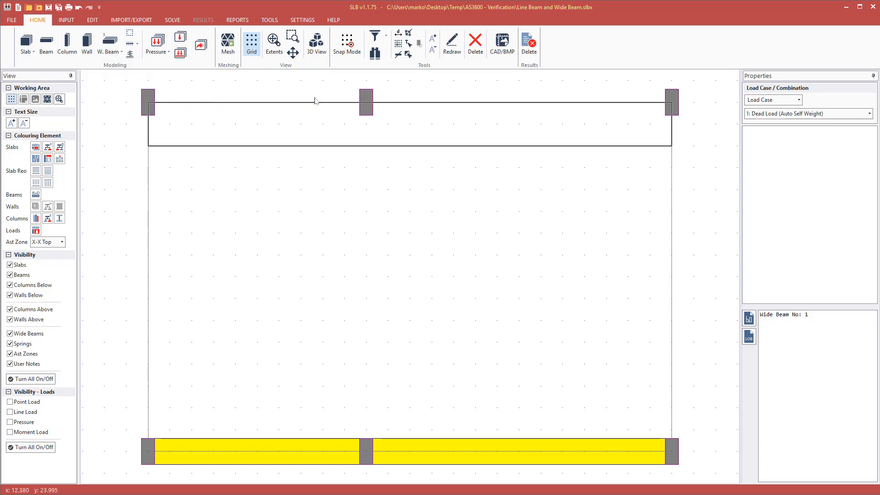
pyautogui.click(148, 102)
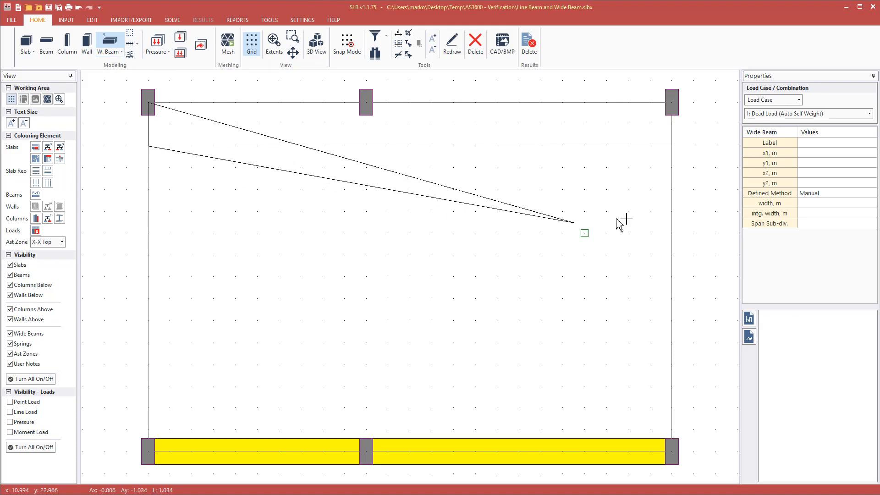
pyautogui.click(672, 145)
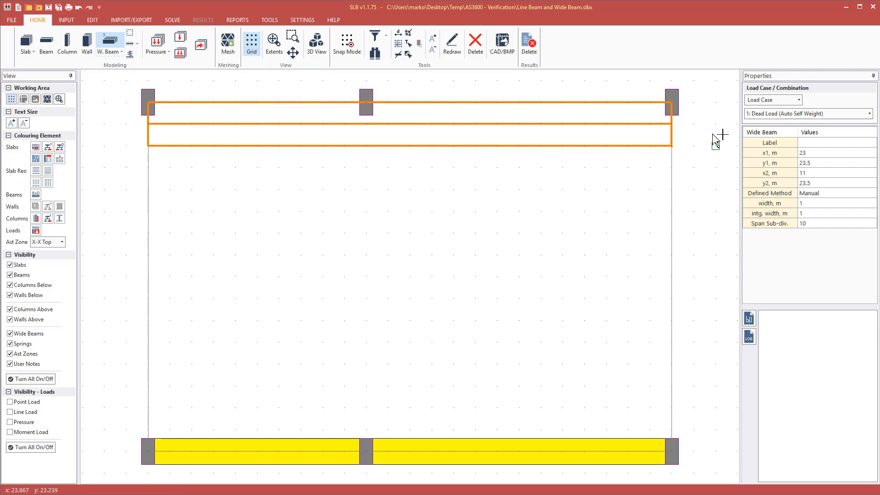
pyautogui.press('Escape')
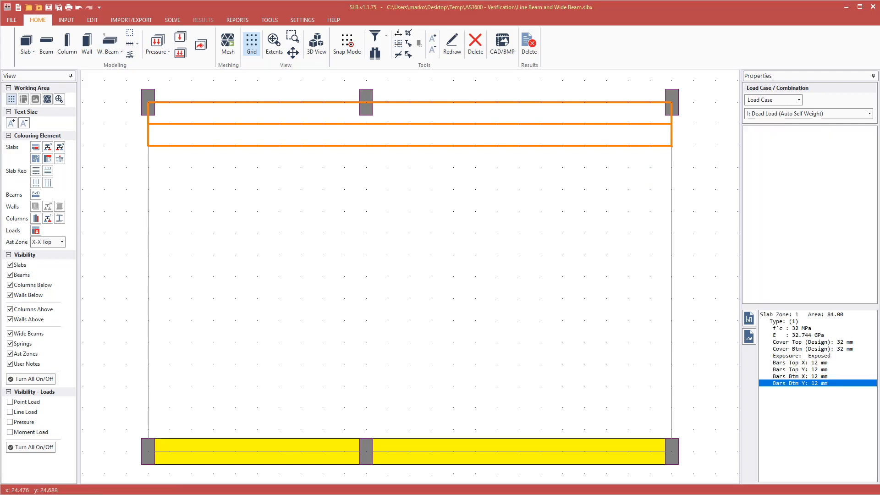
pyautogui.click(483, 126)
pyautogui.click(457, 221)
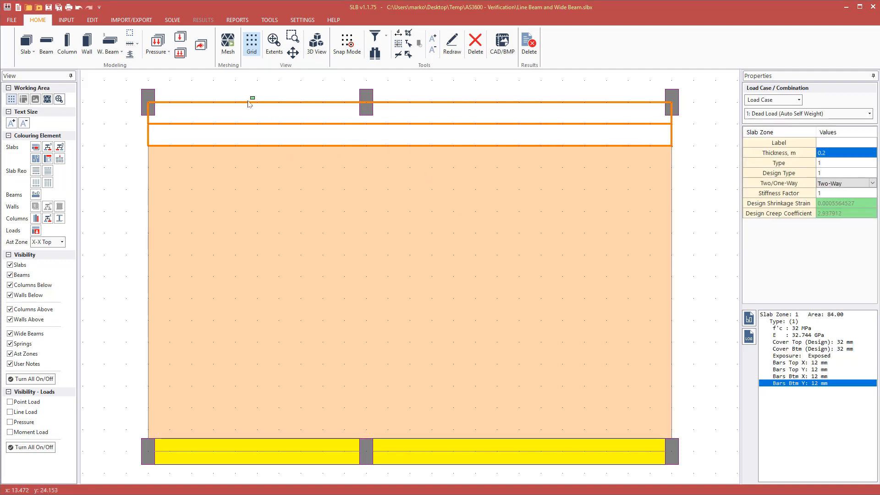
pyautogui.click(241, 130)
pyautogui.press('F5')
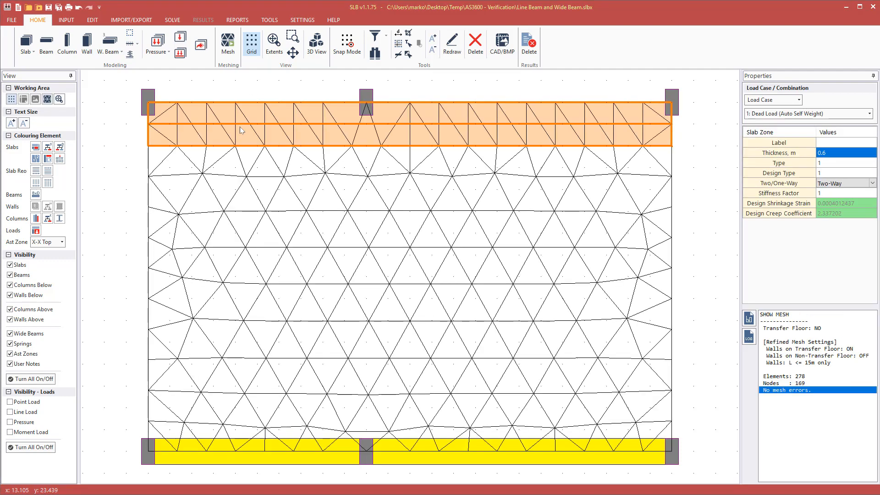
pyautogui.press('Escape')
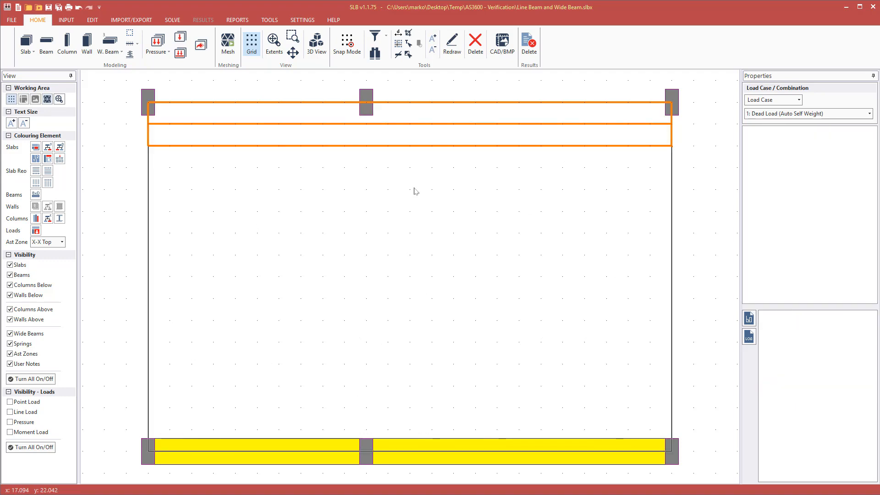
pyautogui.click(366, 126)
pyautogui.click(365, 127)
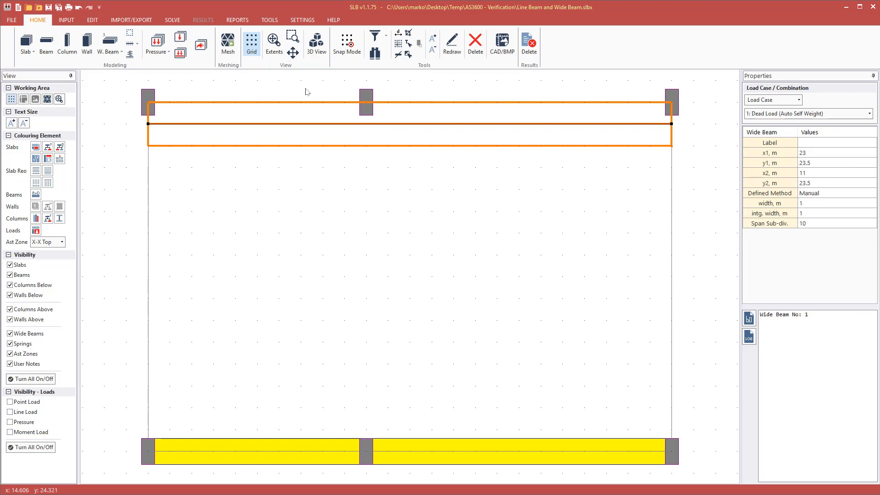
# Colour slabs by thickness and inspect the 0.6 m top strip zone with wide beams hidden.
pyautogui.click(175, 86)
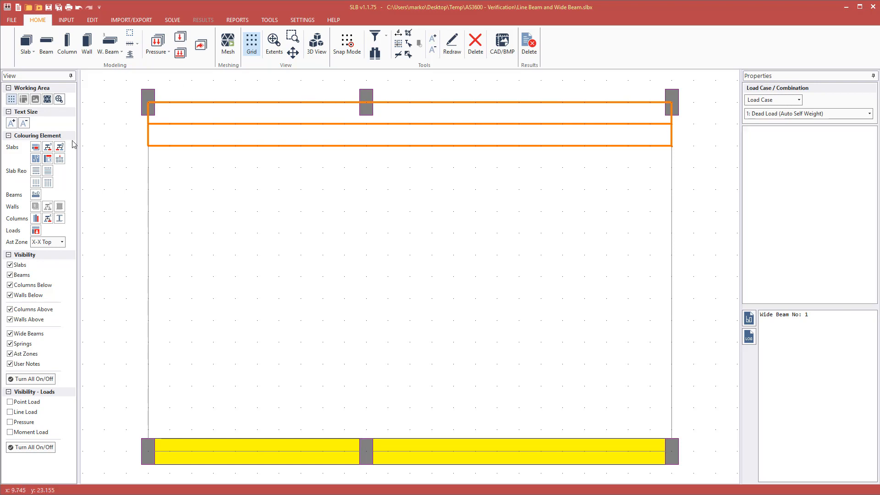
pyautogui.click(35, 147)
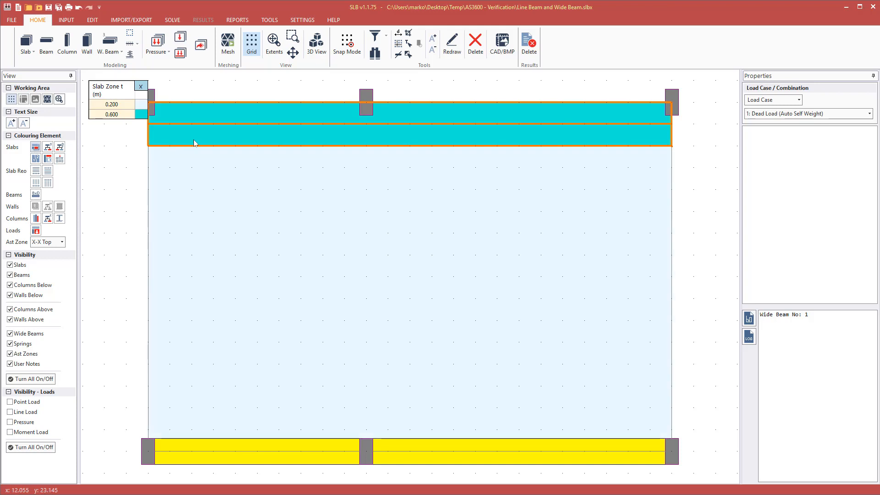
pyautogui.click(196, 142)
pyautogui.click(122, 154)
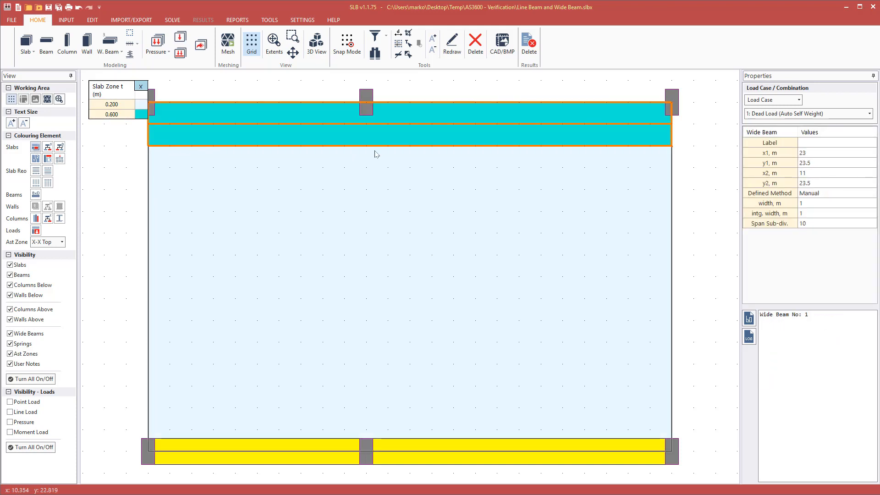
pyautogui.click(577, 143)
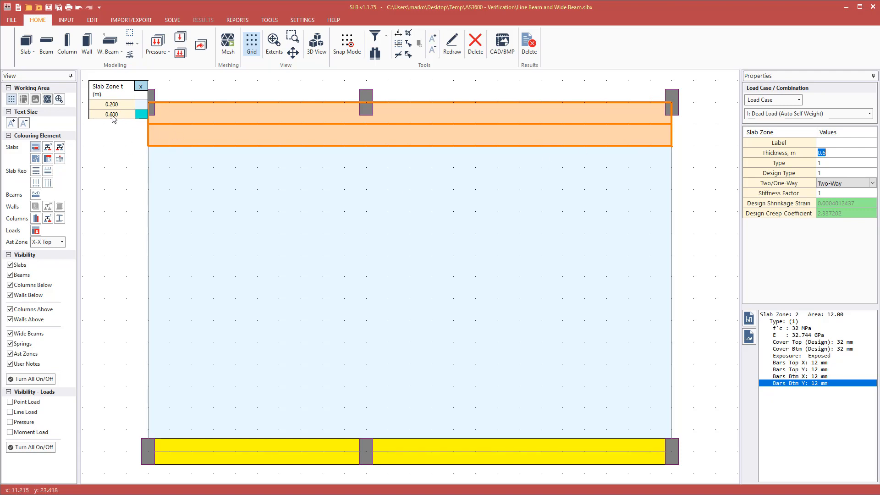
pyautogui.click(93, 200)
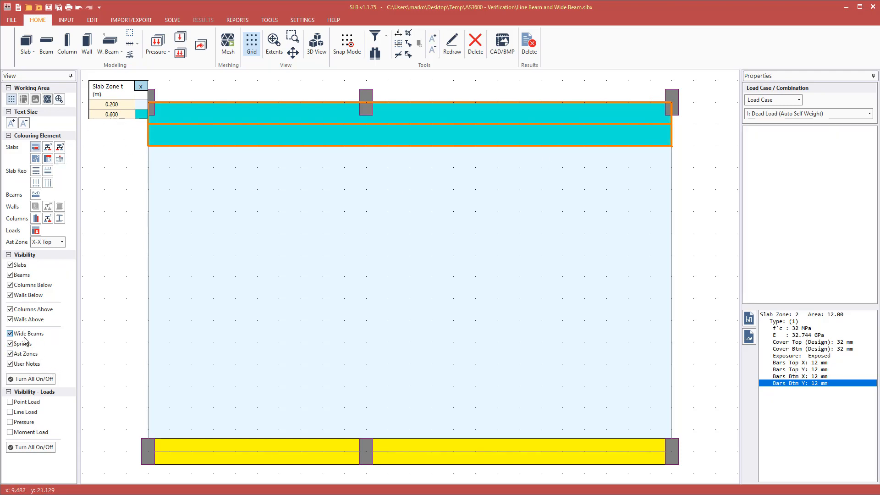
pyautogui.click(10, 334)
pyautogui.click(216, 147)
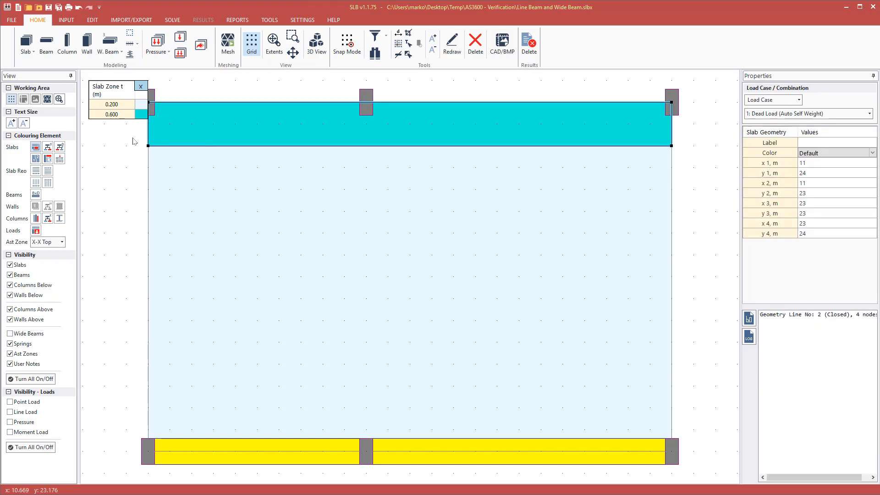
pyautogui.click(232, 137)
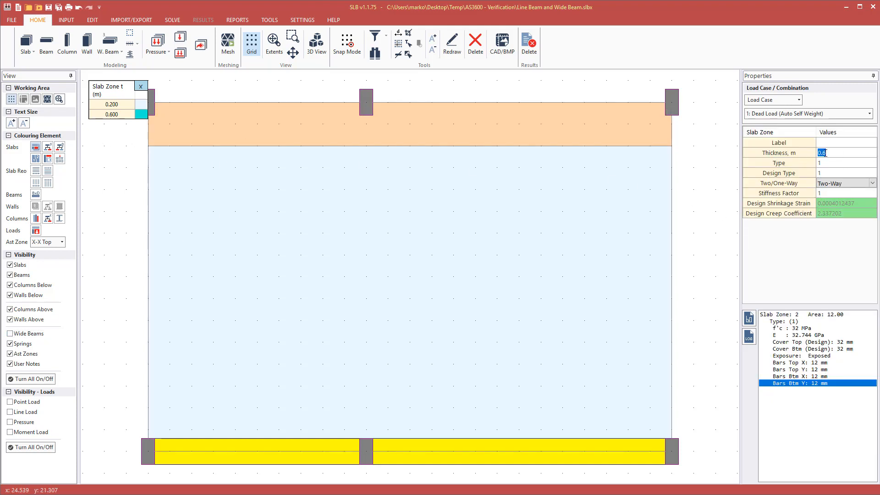
pyautogui.click(703, 148)
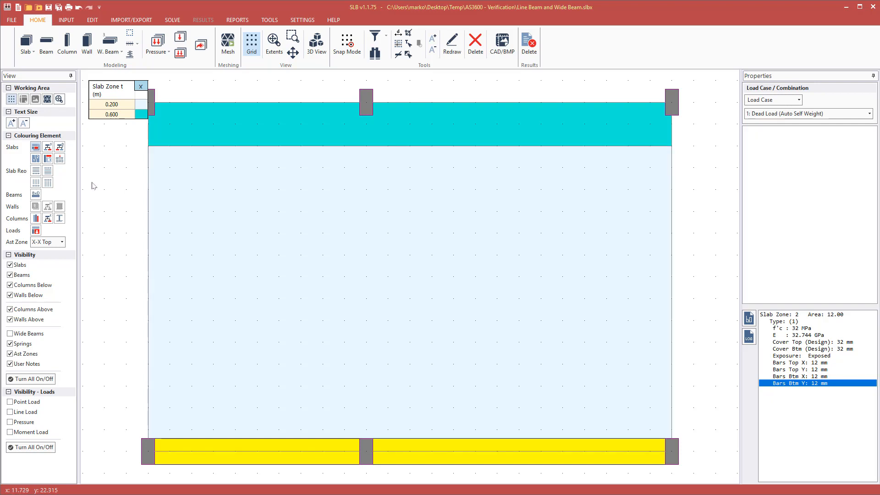
# Clear the colouring, show wide beams again and select the top wide beam.
pyautogui.click(140, 86)
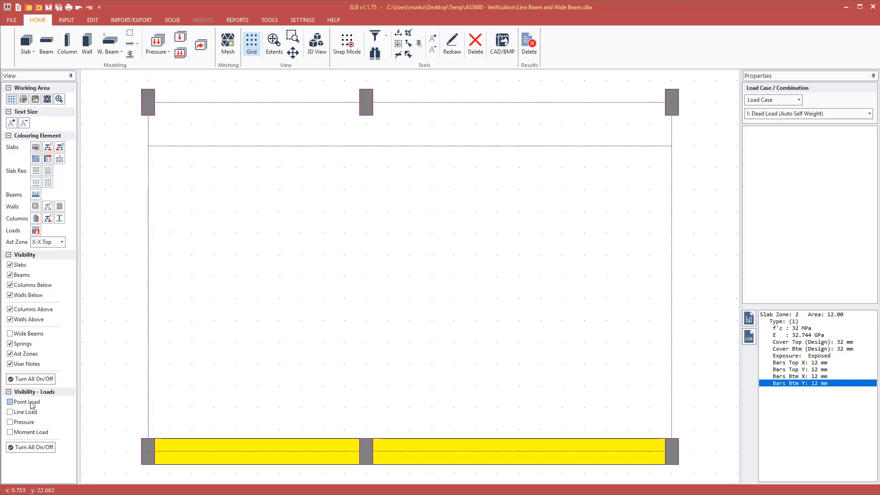
pyautogui.click(23, 334)
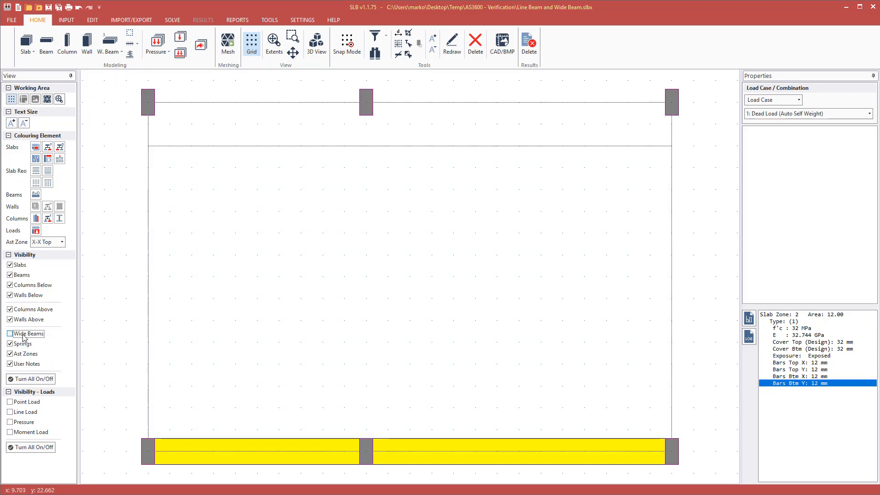
pyautogui.click(398, 124)
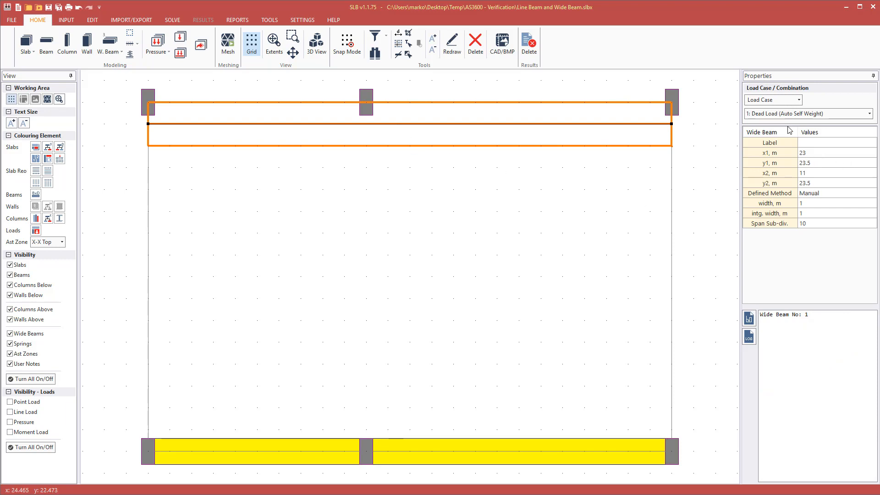
pyautogui.click(820, 204)
pyautogui.write('3')
pyautogui.press('Tab')
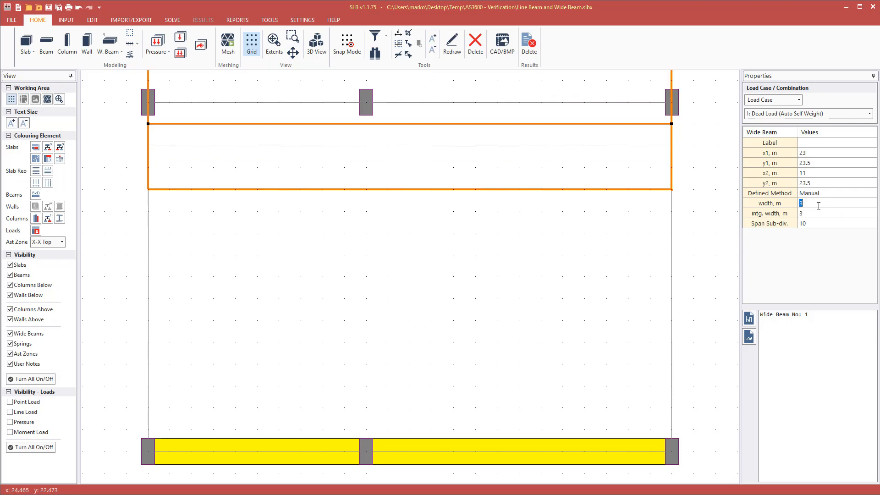
pyautogui.press('Tab')
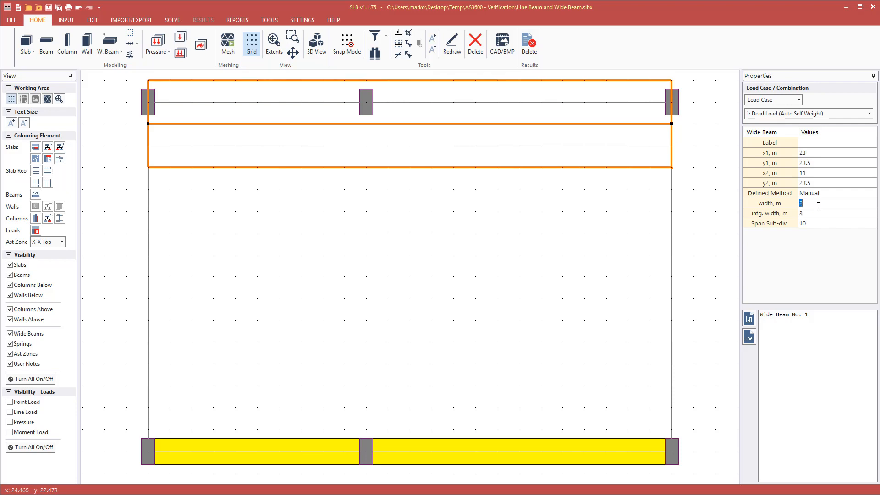
pyautogui.click(829, 201)
pyautogui.write('1')
pyautogui.press('Tab')
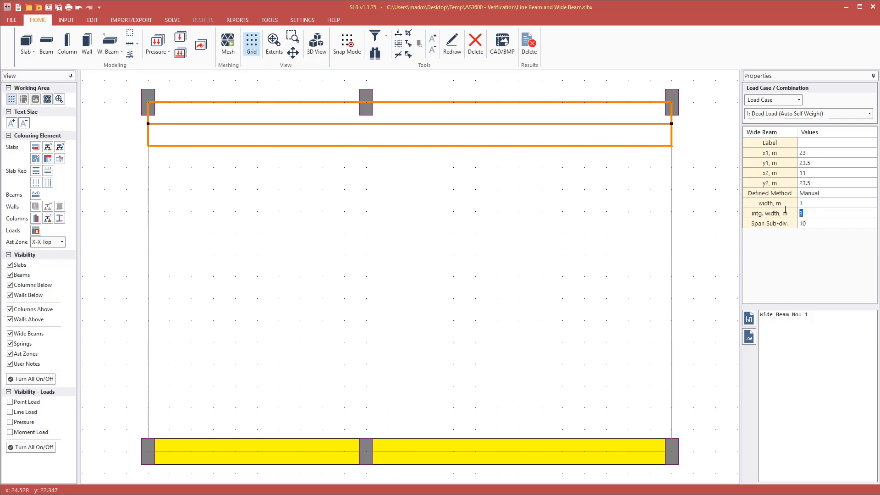
pyautogui.press('Return')
pyautogui.click(619, 98)
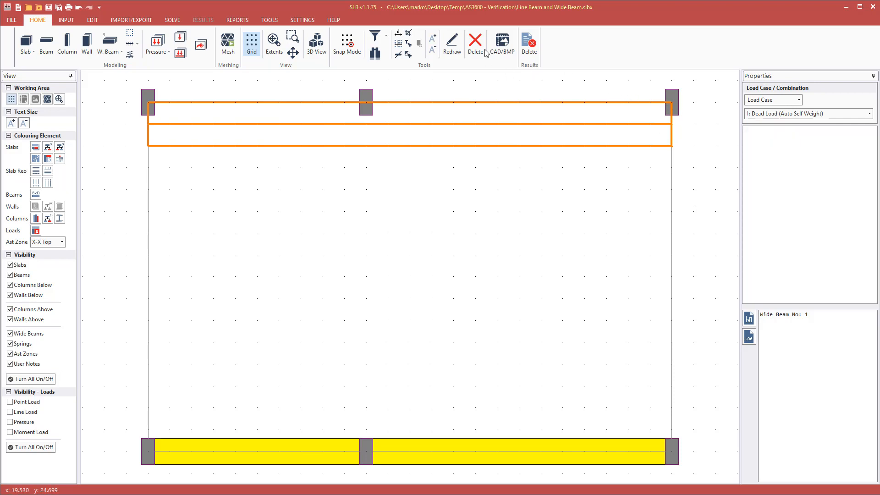
# Rerun the AS 3600-2018 analysis and design, then request Wide Beams results.
pyautogui.press('F5')
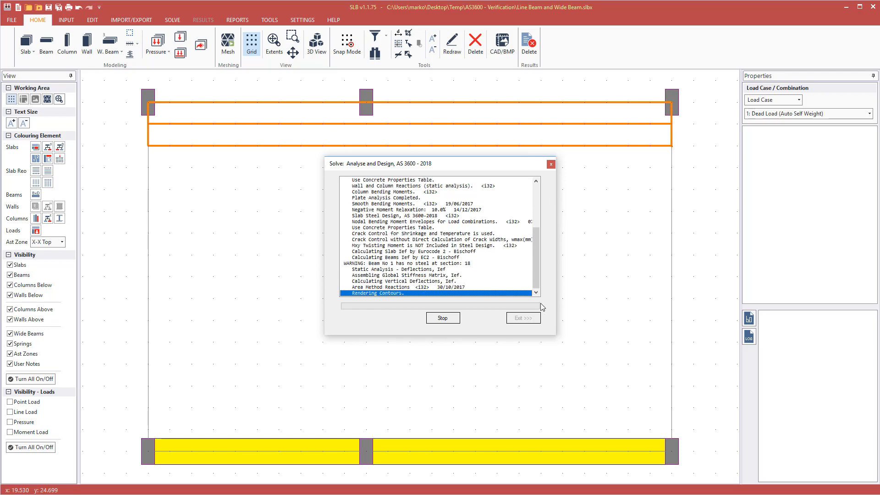
pyautogui.click(523, 318)
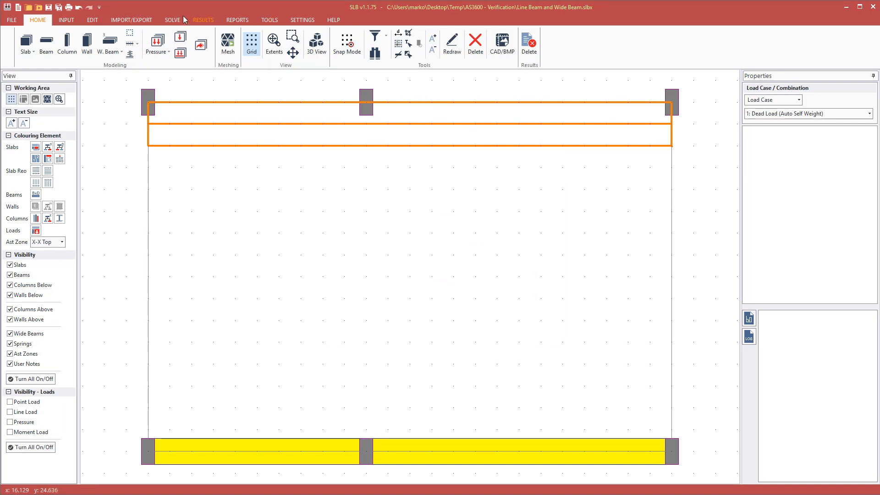
pyautogui.click(209, 18)
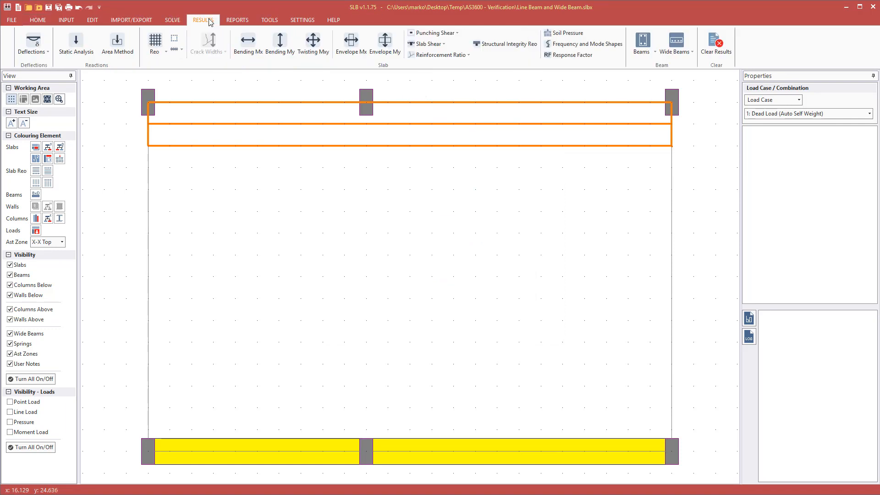
pyautogui.click(679, 40)
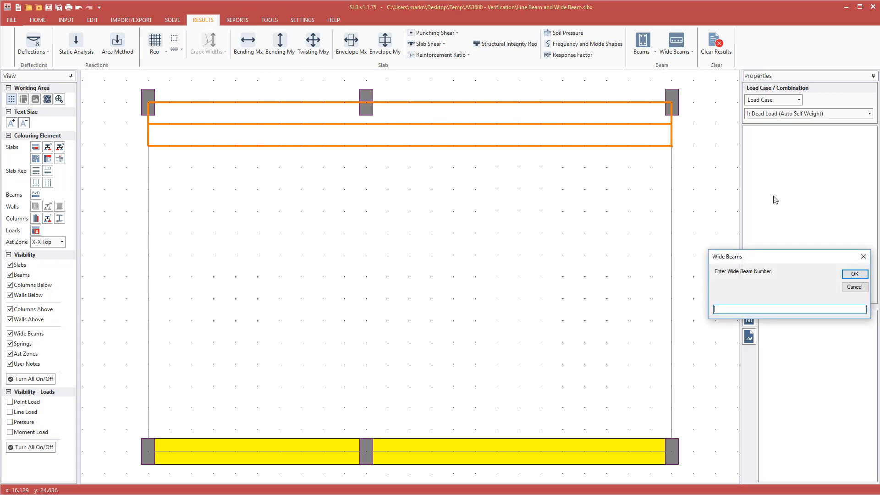
# Extract wide beam 1 into 21 result sections and set its Design window aside.
pyautogui.write('1')
pyautogui.press('Return')
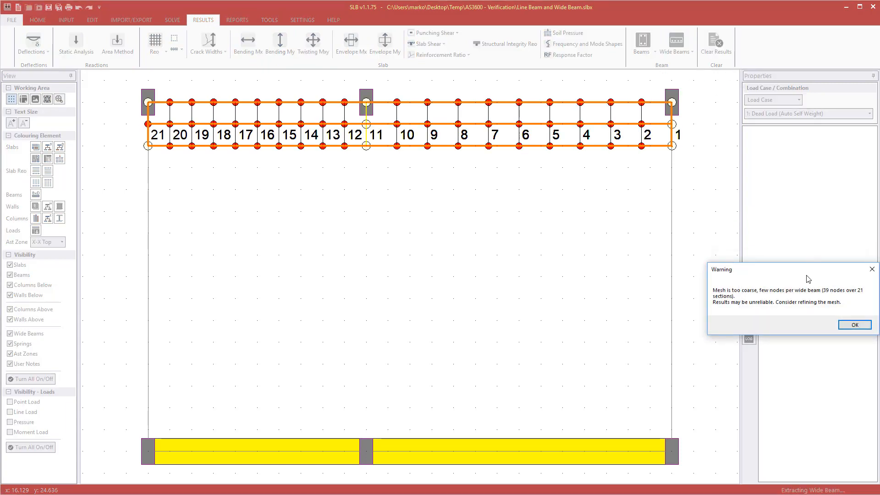
pyautogui.click(853, 324)
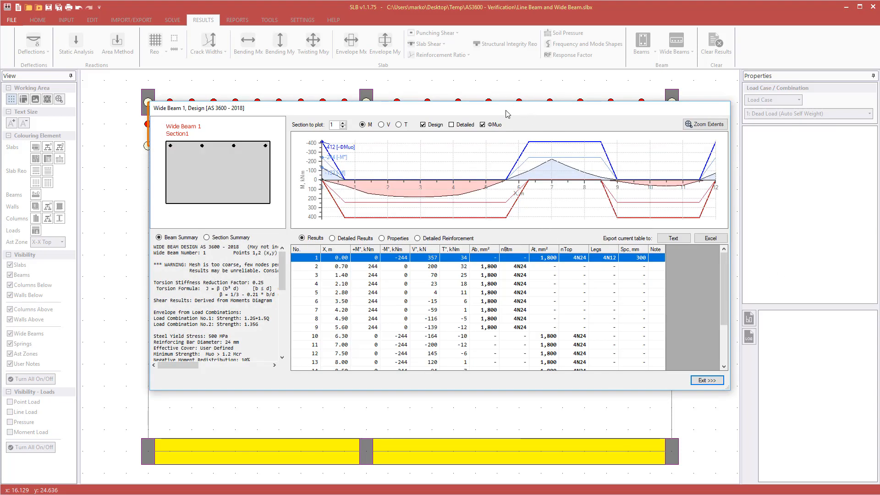
pyautogui.moveTo(505, 111); pyautogui.dragTo(879, 182)
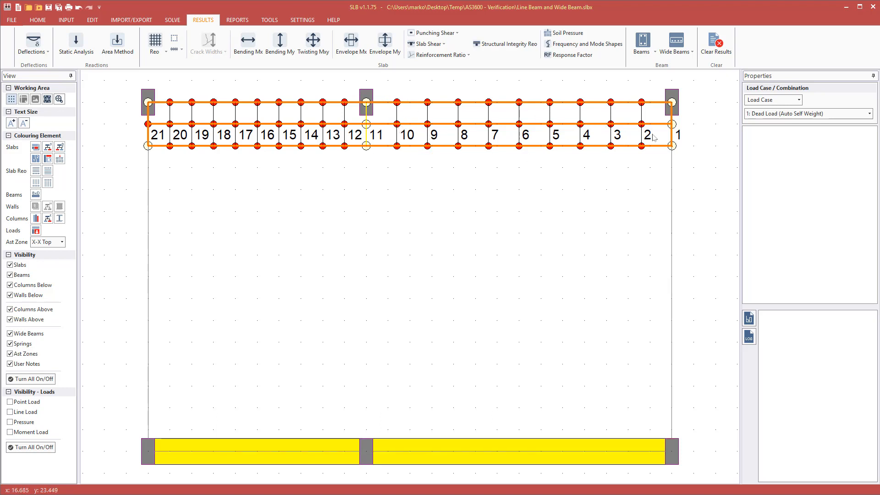
# Set the top wide beam's integration width to 8 m, keeping its 1 m width.
pyautogui.click(568, 130)
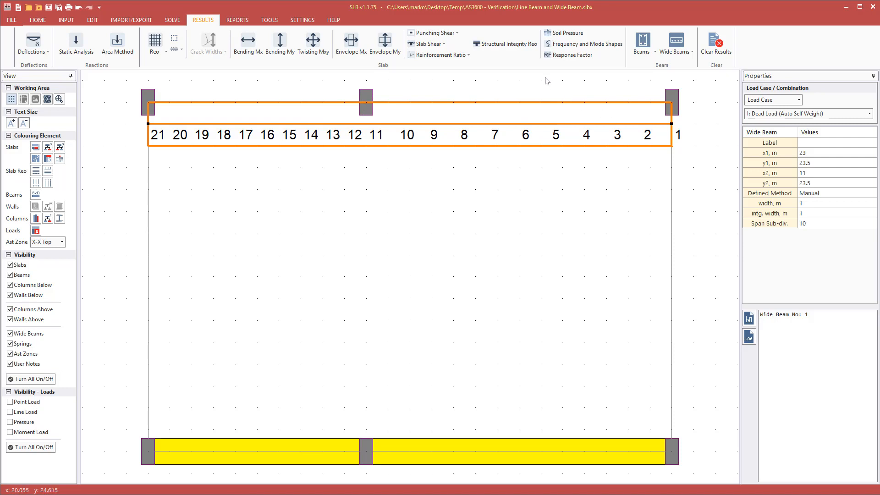
pyautogui.click(545, 78)
pyautogui.click(566, 128)
pyautogui.click(809, 214)
pyautogui.click(706, 166)
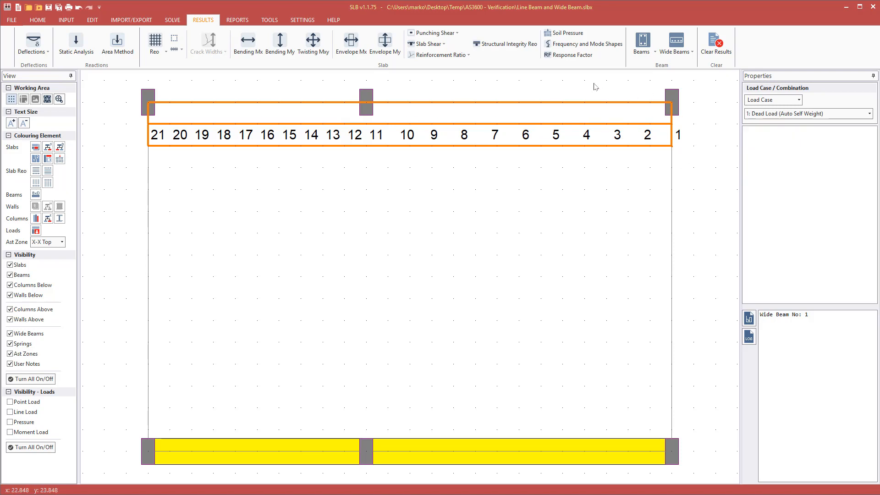
pyautogui.click(581, 127)
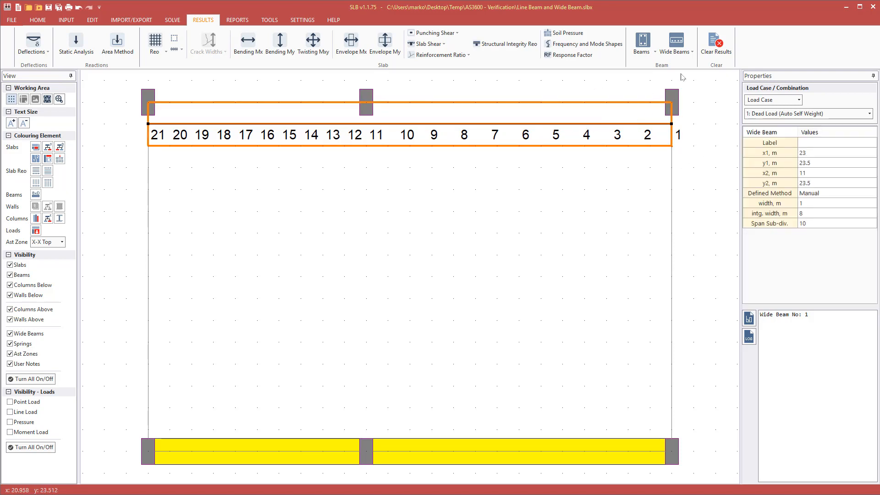
# Re-extract Wide Beam 1 results at 8 m integration width and move the design window aside.
pyautogui.click(677, 39)
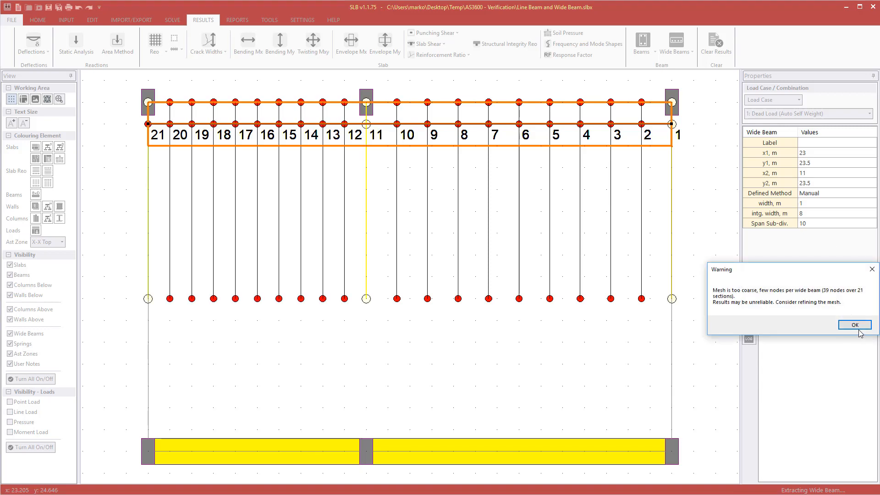
pyautogui.click(857, 327)
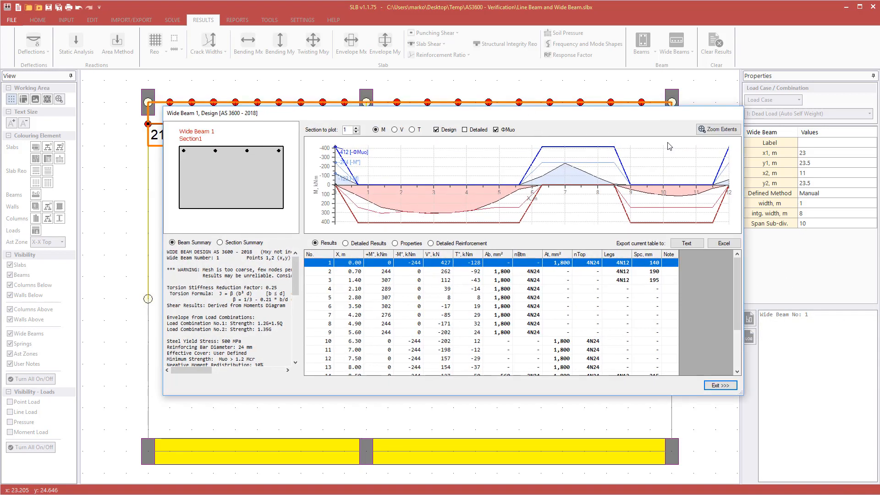
pyautogui.moveTo(665, 114); pyautogui.dragTo(879, 202)
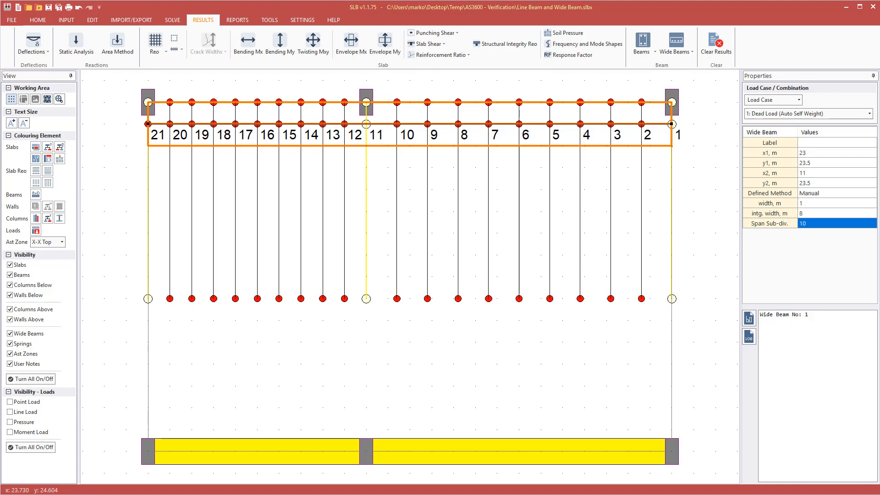
# Review the Beams, Slab Design and Slab Concrete (C32, 32 MPa) material pages, then cancel.
pyautogui.press('Escape')
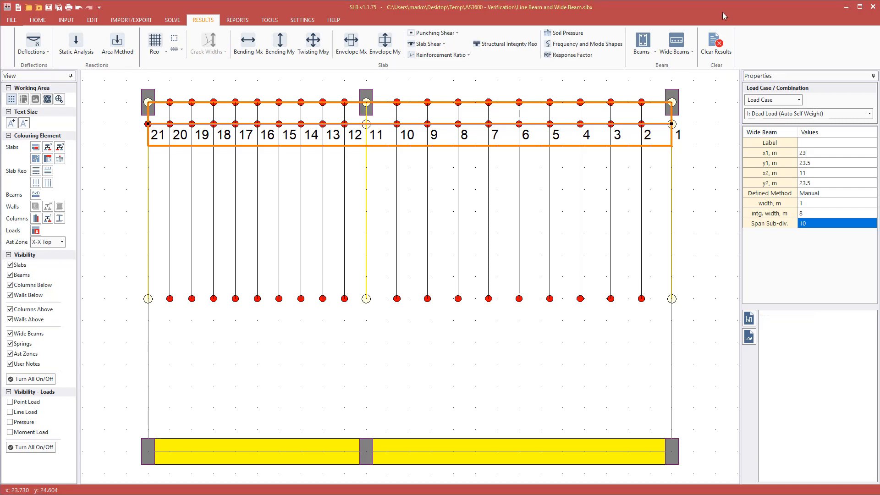
pyautogui.press('Escape')
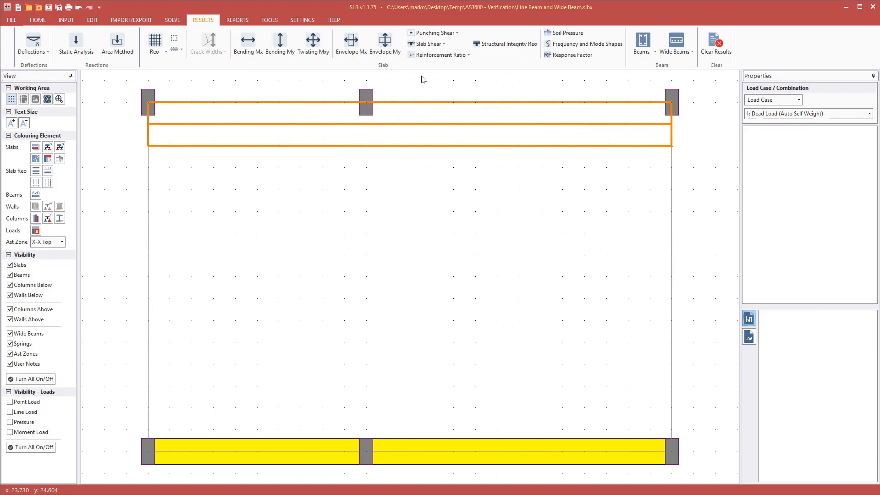
pyautogui.click(64, 20)
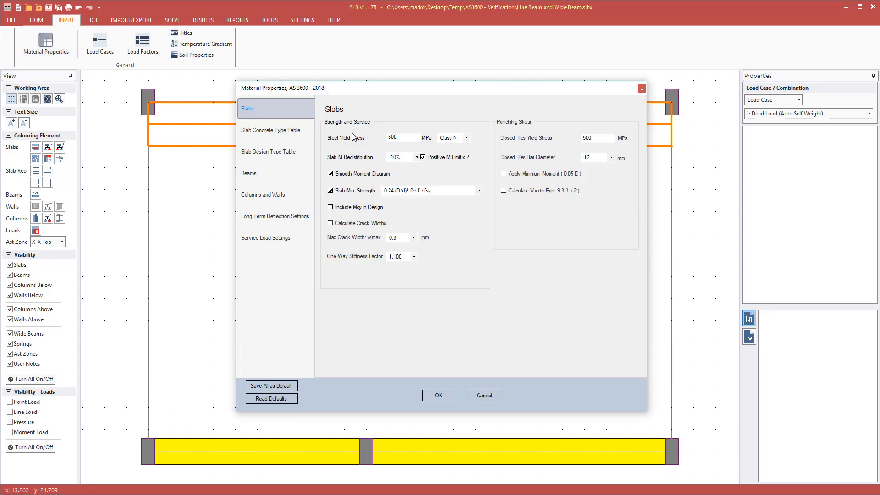
pyautogui.click(259, 177)
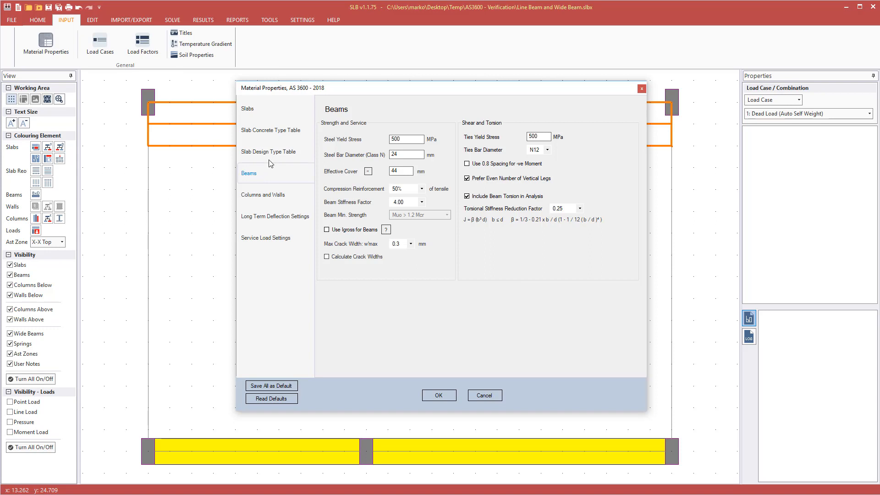
pyautogui.click(247, 174)
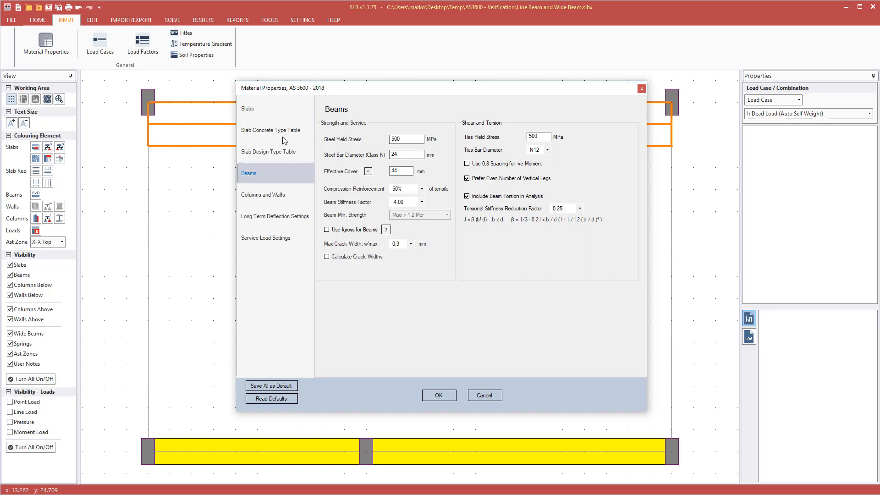
pyautogui.click(276, 152)
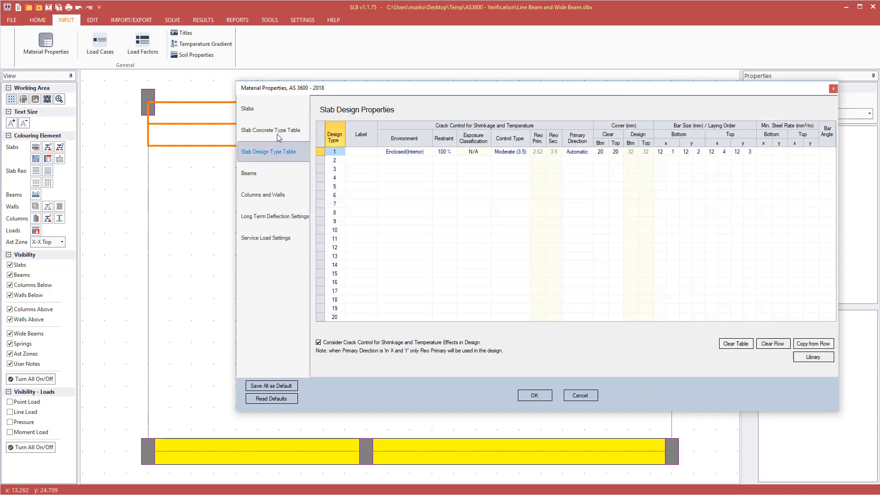
pyautogui.click(276, 133)
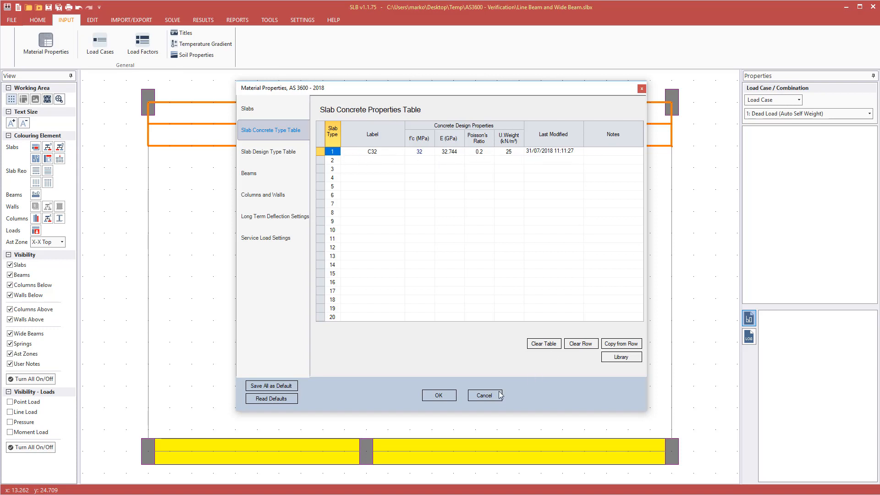
pyautogui.click(485, 395)
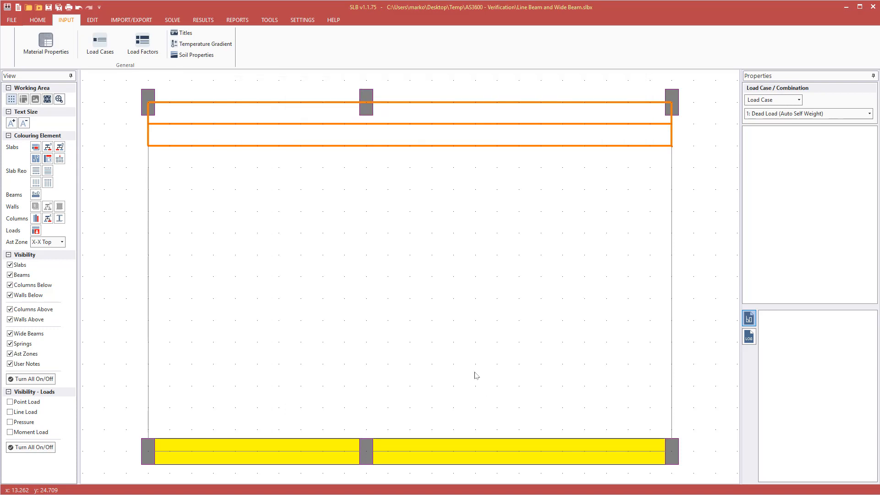
# Colour slabs by concrete type (all type 1 C32) and inspect both slab zones and the line beam.
pyautogui.click(47, 147)
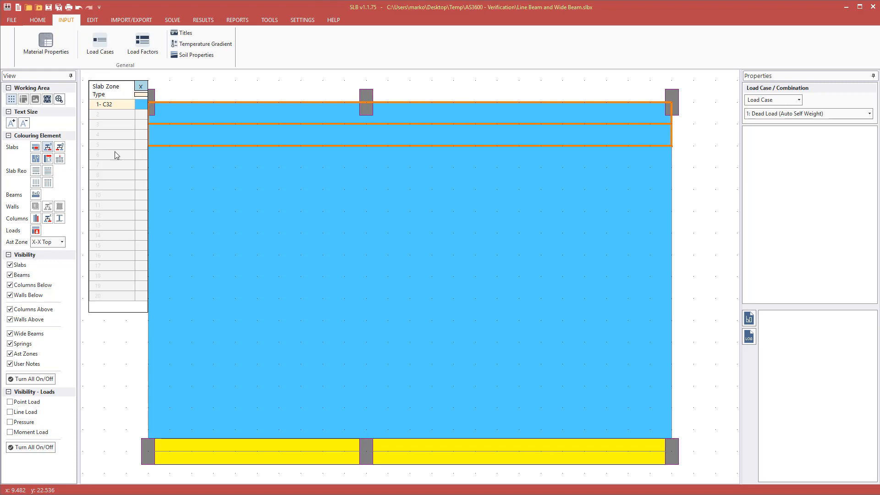
pyautogui.click(293, 210)
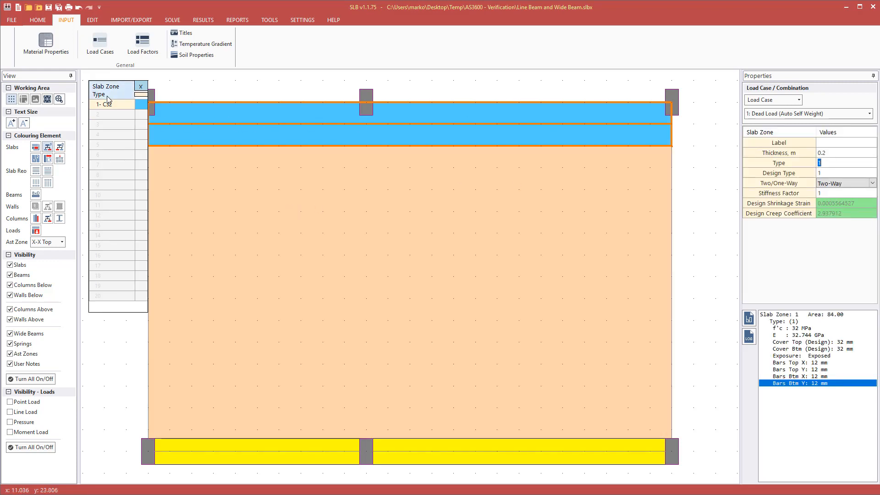
pyautogui.click(223, 115)
pyautogui.click(280, 92)
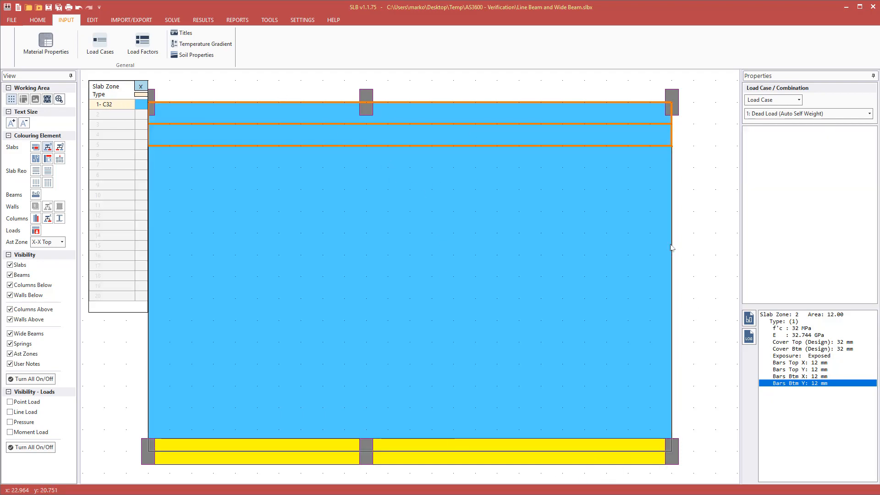
pyautogui.click(483, 458)
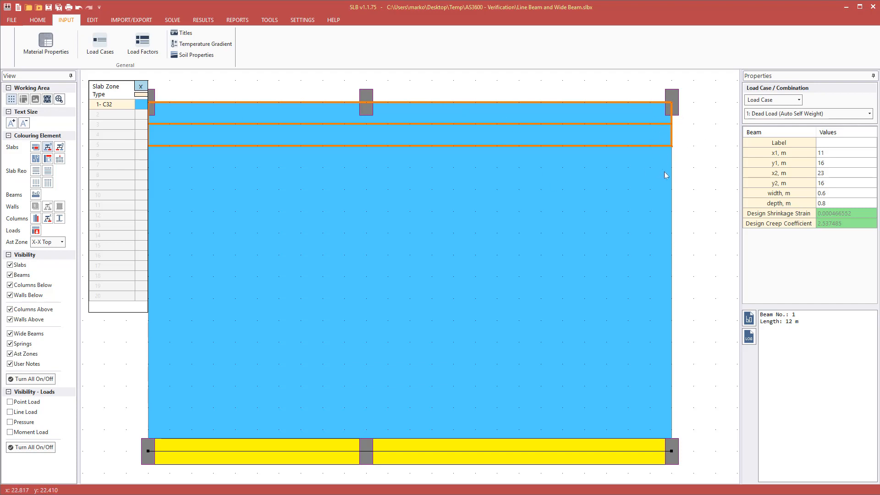
pyautogui.click(619, 188)
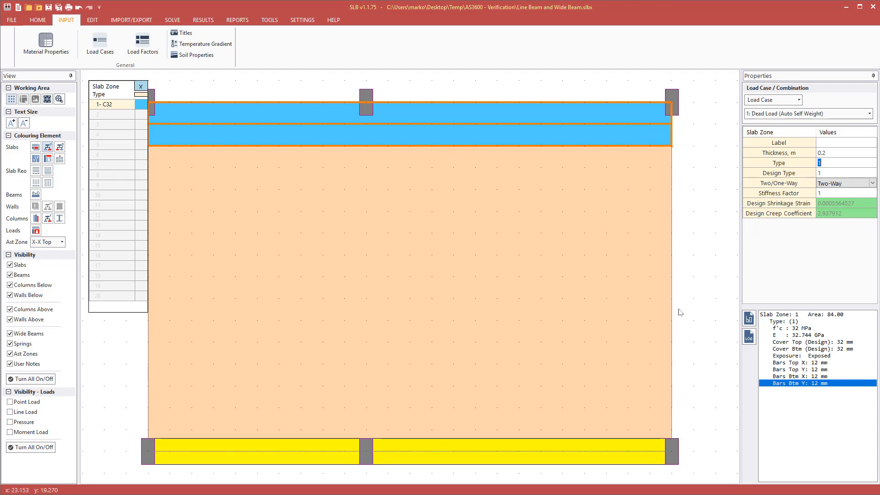
pyautogui.click(608, 176)
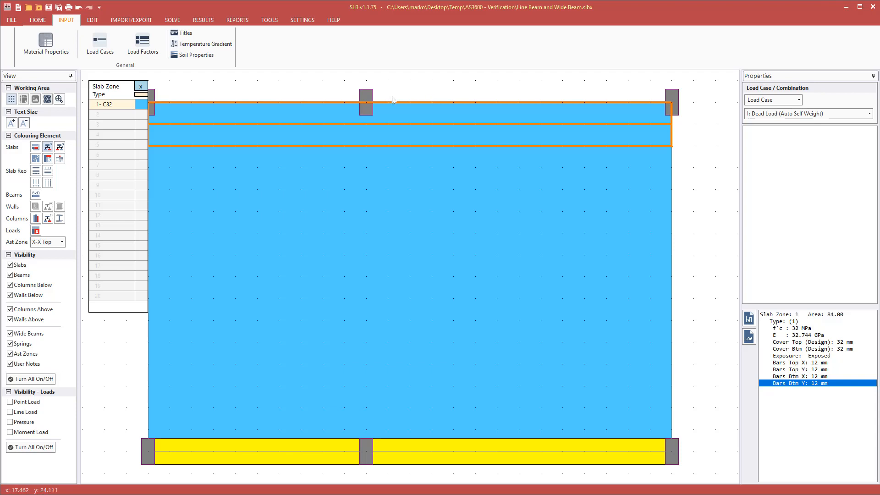
# Add concrete type 2 labelled 'C40' with f'c 40 MPa to the slab concrete table.
pyautogui.click(140, 95)
pyautogui.click(351, 184)
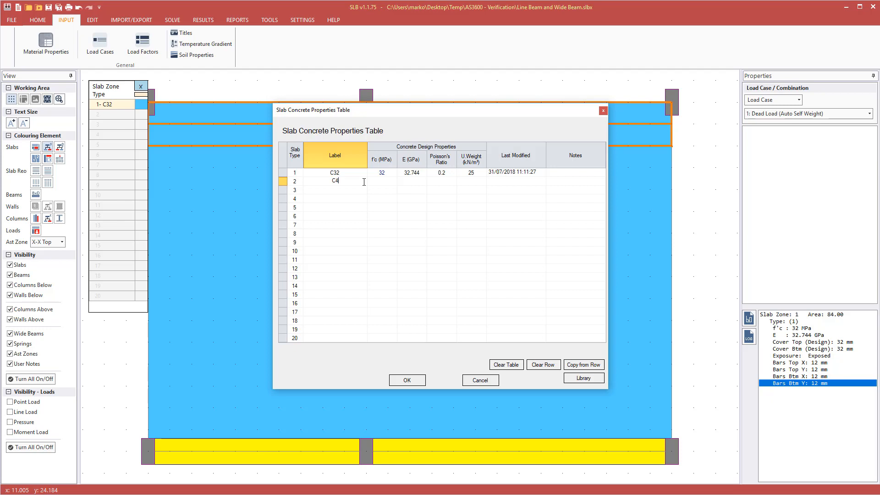
pyautogui.write('C40')
pyautogui.press('Tab')
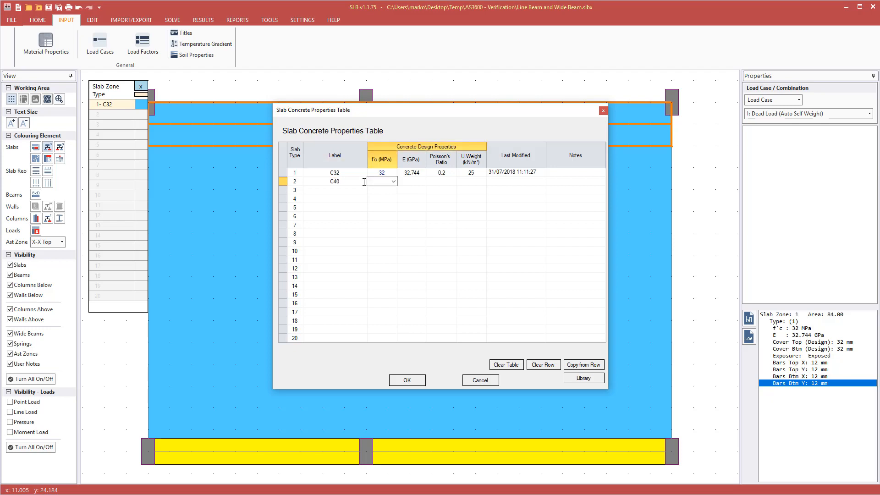
pyautogui.click(394, 181)
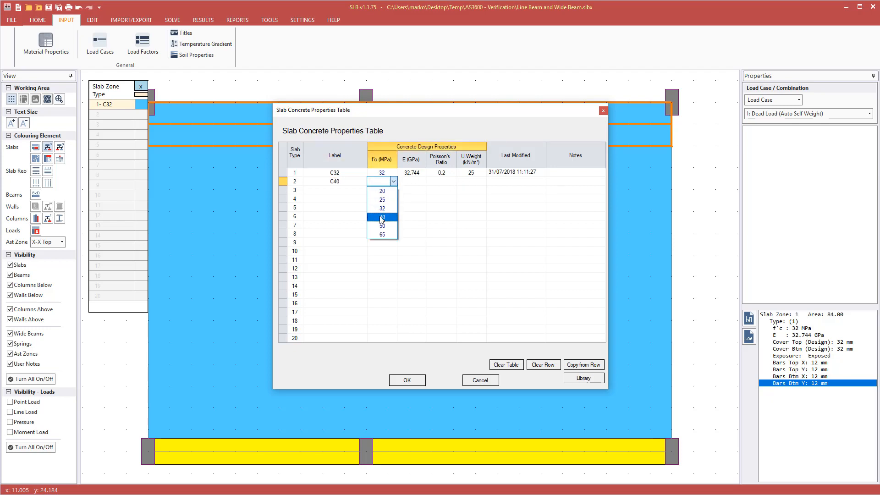
pyautogui.click(383, 218)
pyautogui.click(418, 183)
pyautogui.click(444, 180)
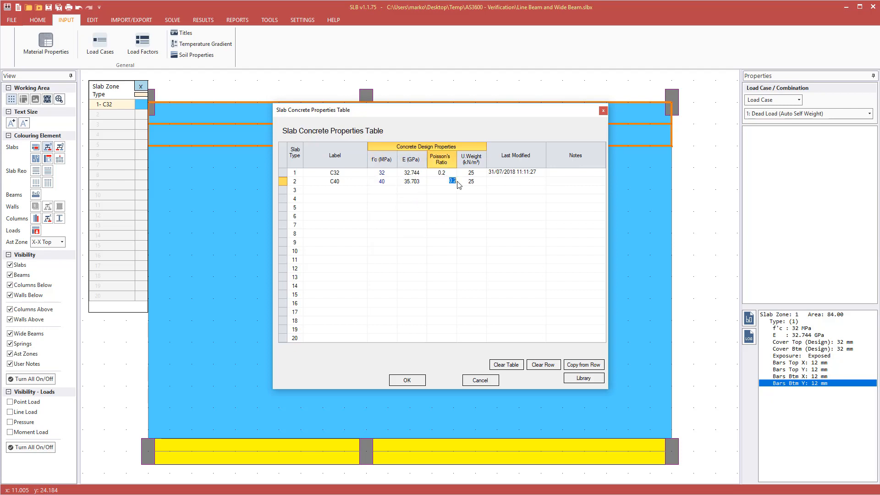
pyautogui.click(460, 181)
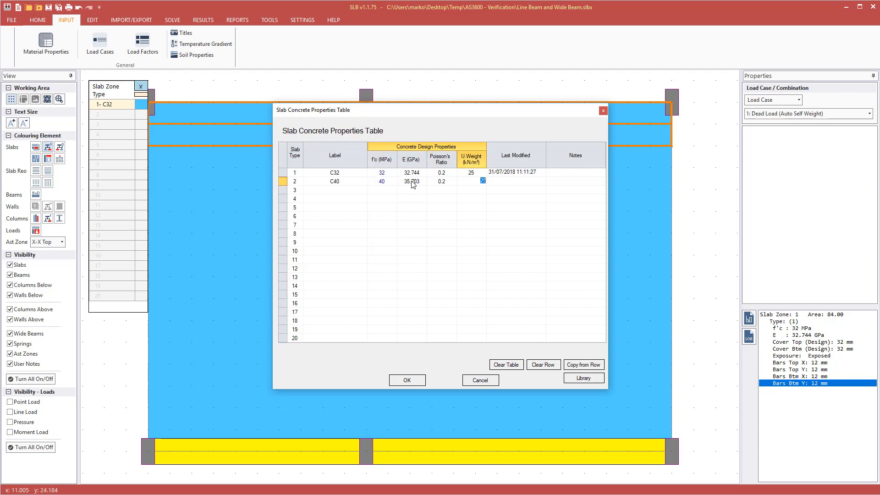
pyautogui.click(407, 381)
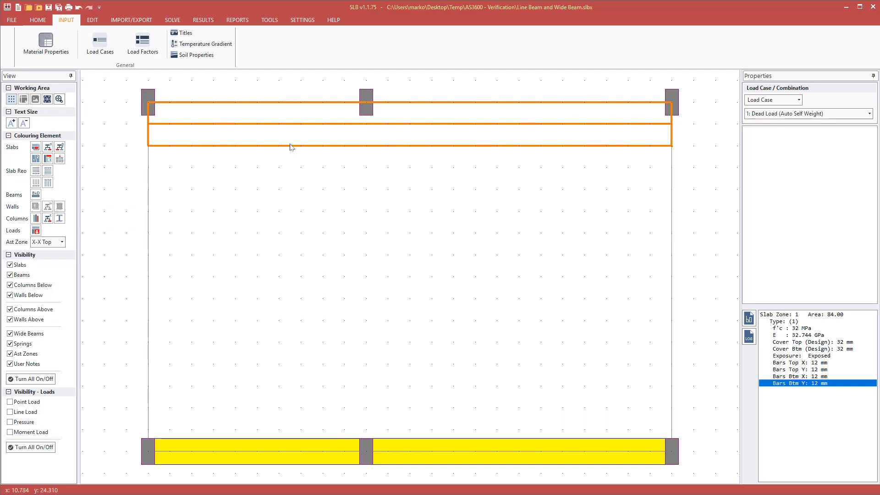
# Set the top slab strip zone's concrete type to 2.
pyautogui.click(291, 136)
pyautogui.click(824, 165)
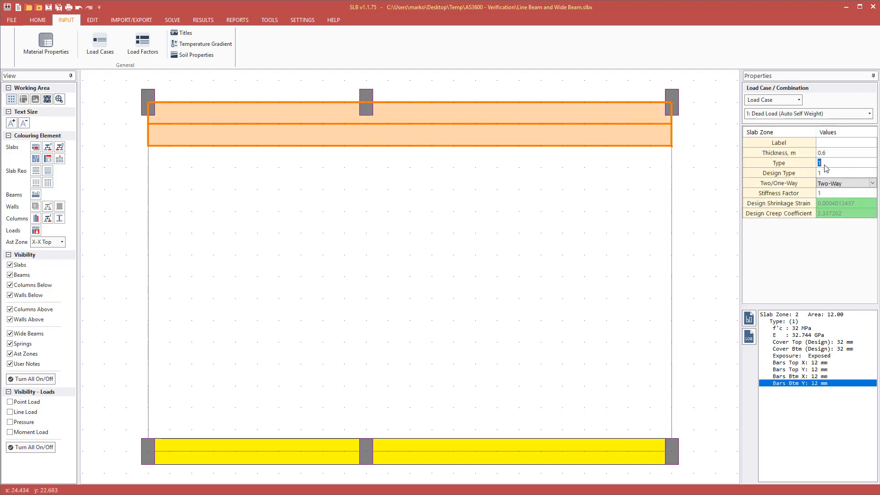
pyautogui.write('2')
pyautogui.press('Return')
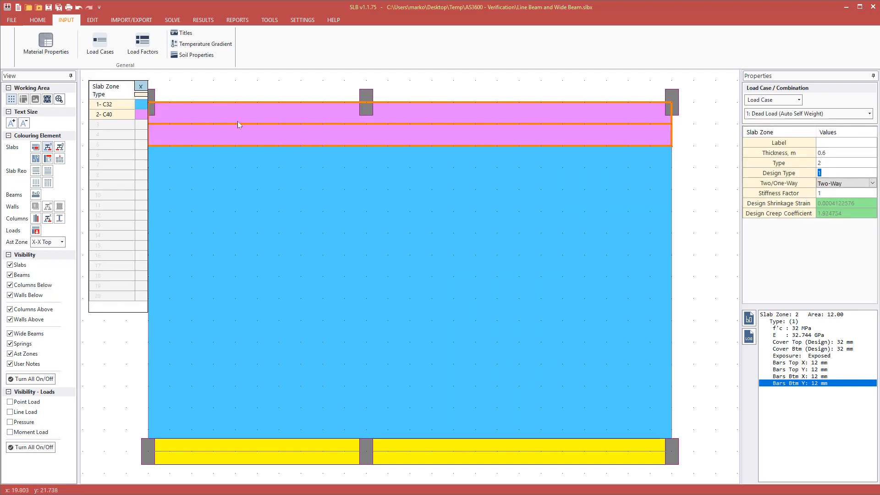
# Set the large slab zone's concrete type to 2 and close the type legend.
pyautogui.click(294, 193)
pyautogui.click(827, 173)
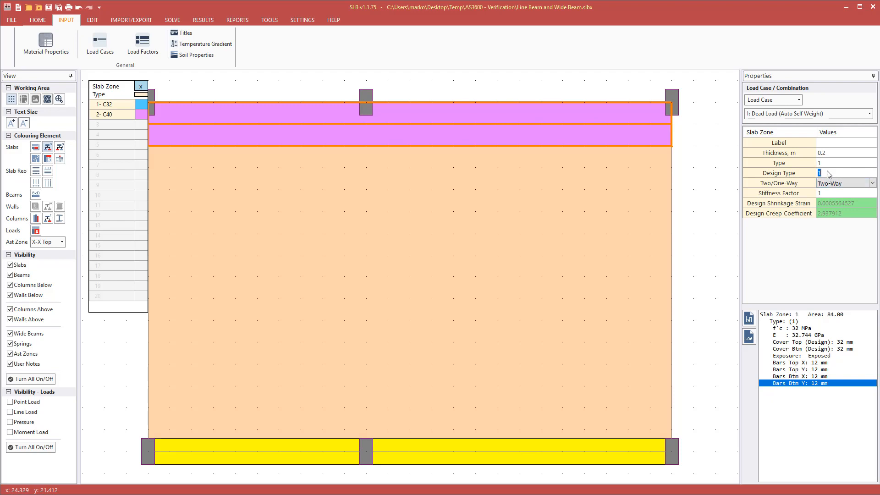
pyautogui.click(825, 162)
pyautogui.write('2')
pyautogui.press('Return')
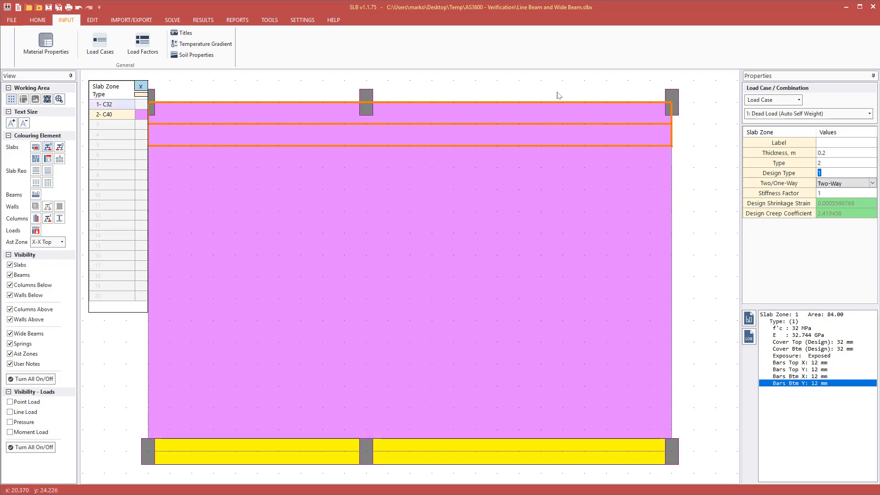
pyautogui.click(557, 93)
pyautogui.click(613, 221)
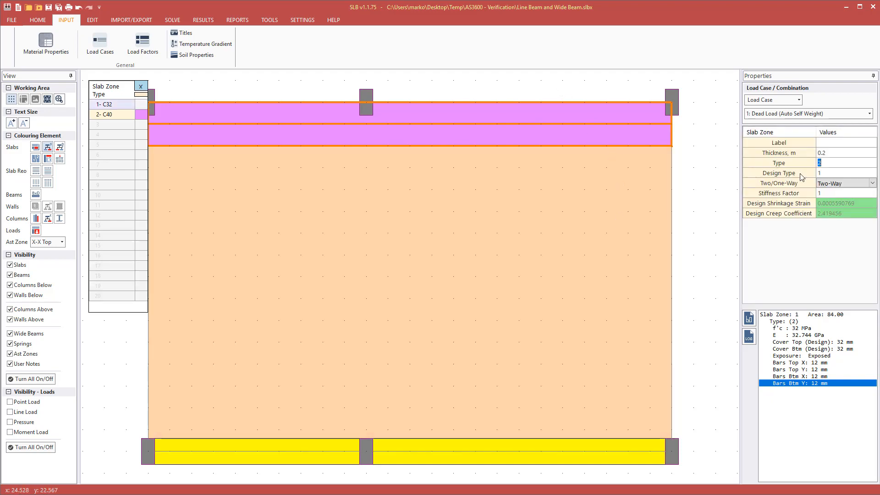
pyautogui.click(200, 97)
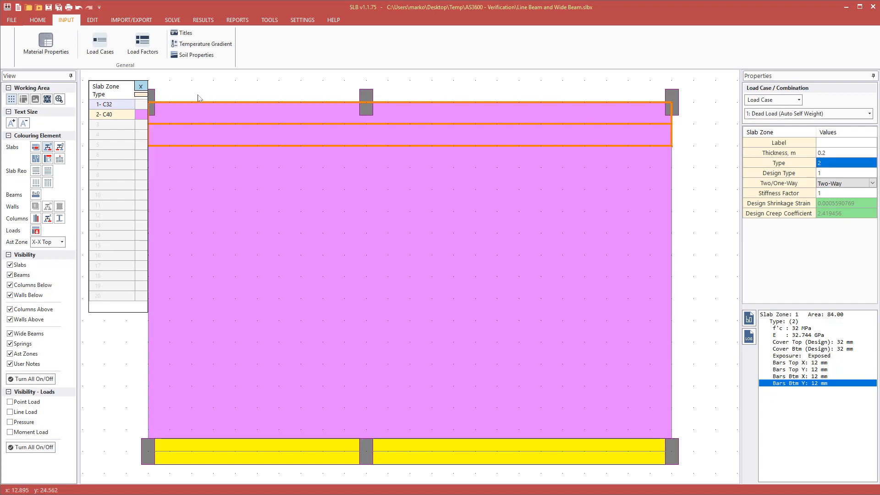
pyautogui.click(143, 88)
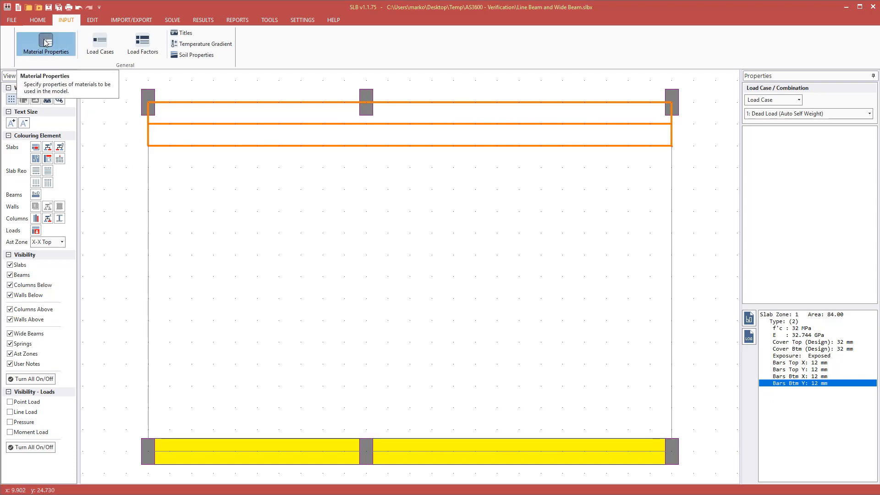
# Set long-term deflection per slab zone: 30 years, basic creep 2.8, 0% shrinkage variability, 28 days.
pyautogui.click(66, 54)
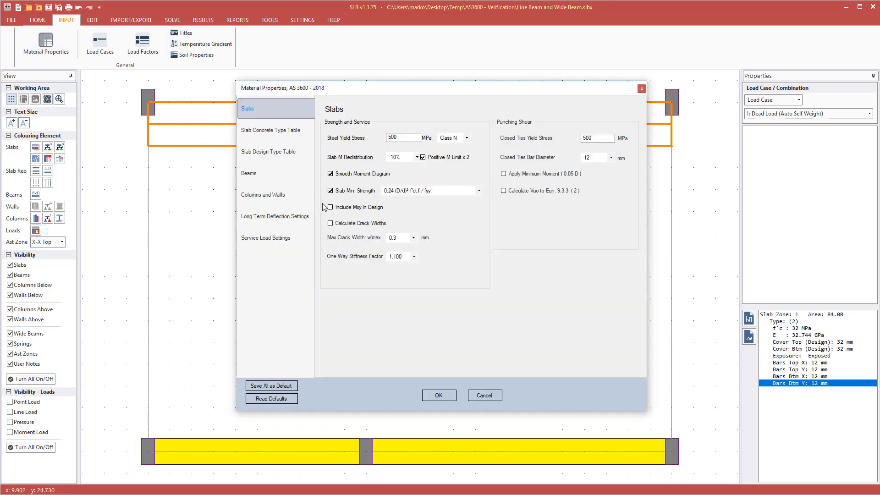
pyautogui.click(275, 219)
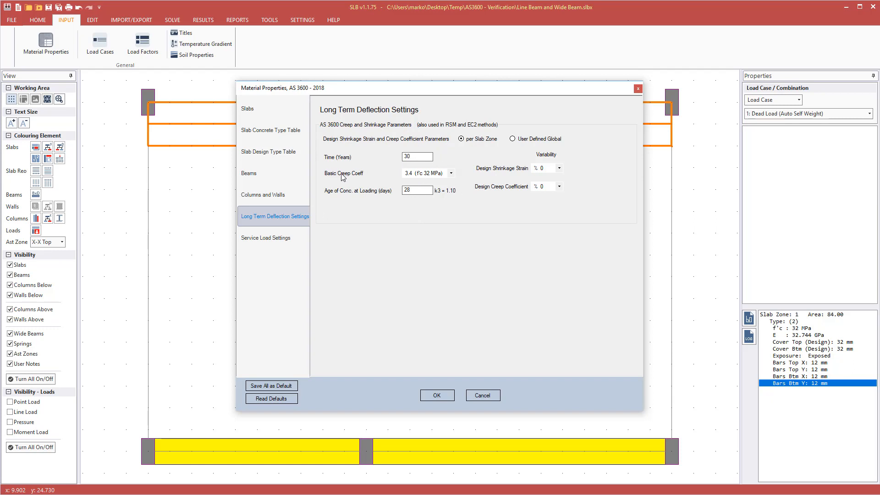
pyautogui.click(429, 174)
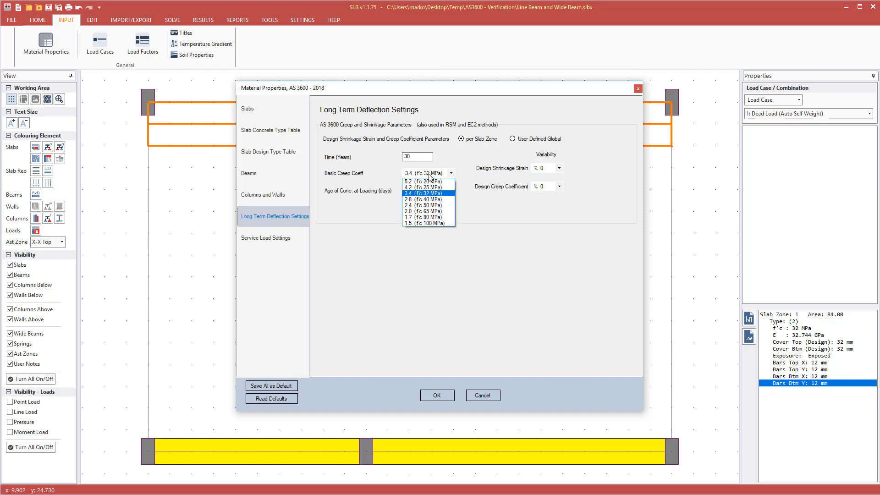
pyautogui.click(424, 200)
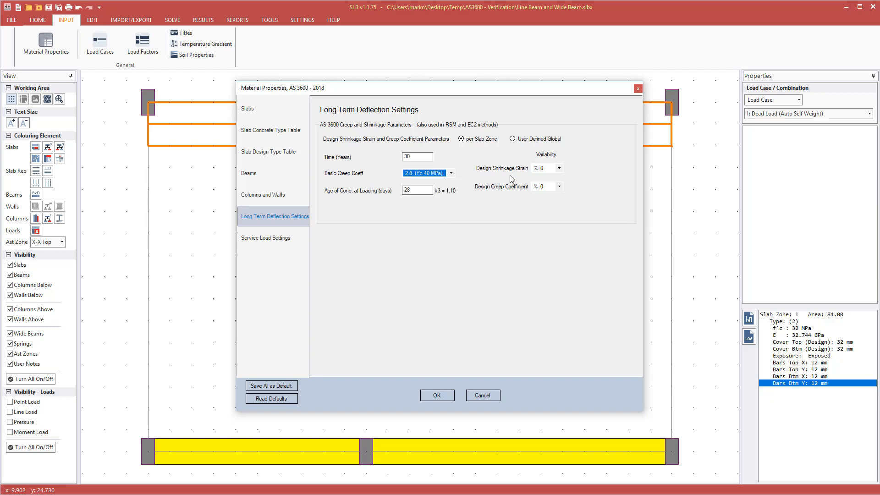
pyautogui.click(545, 169)
pyautogui.click(544, 171)
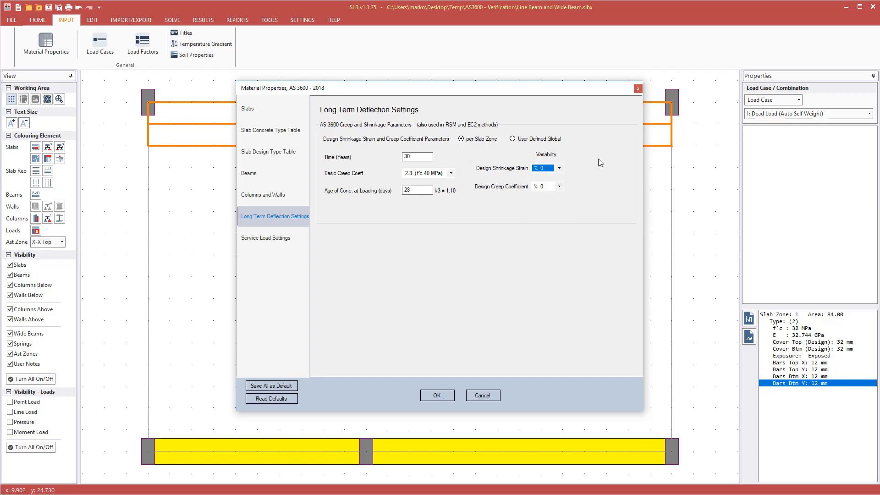
pyautogui.click(530, 139)
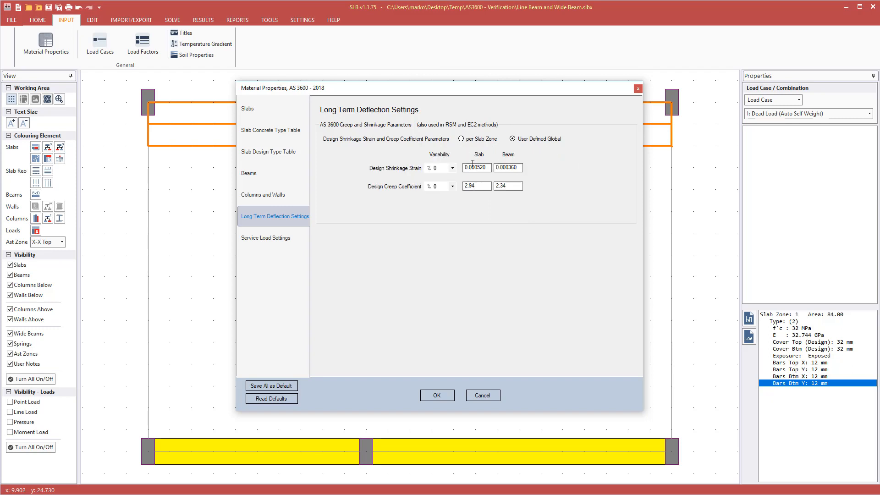
pyautogui.click(475, 139)
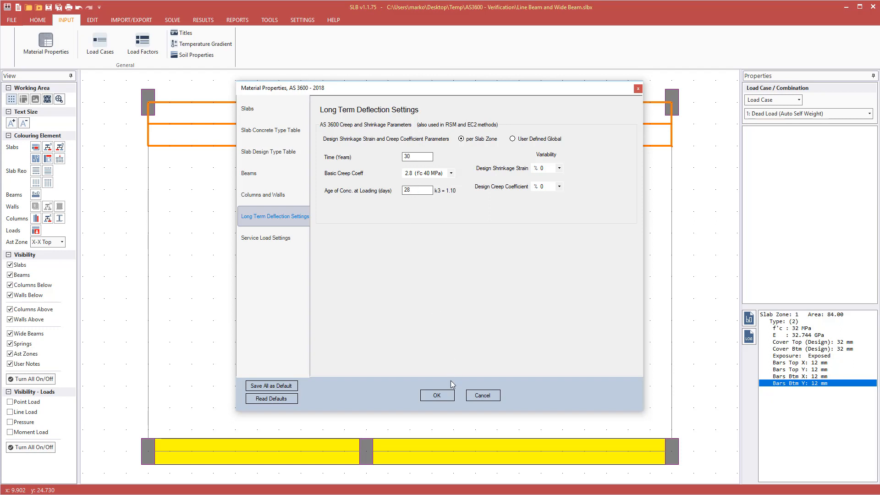
pyautogui.click(437, 395)
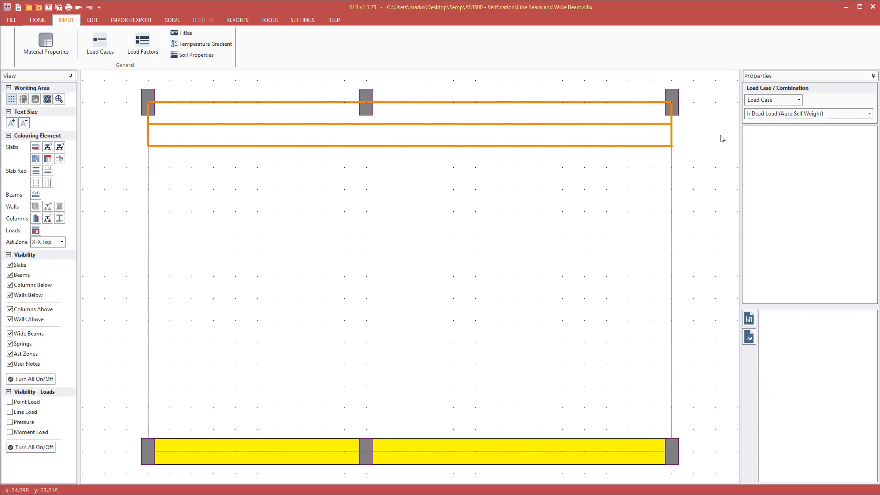
# Read slab zone 2's Design Shrinkage Strain and Design Creep Coefficient, then reopen Material Properties.
pyautogui.click(605, 139)
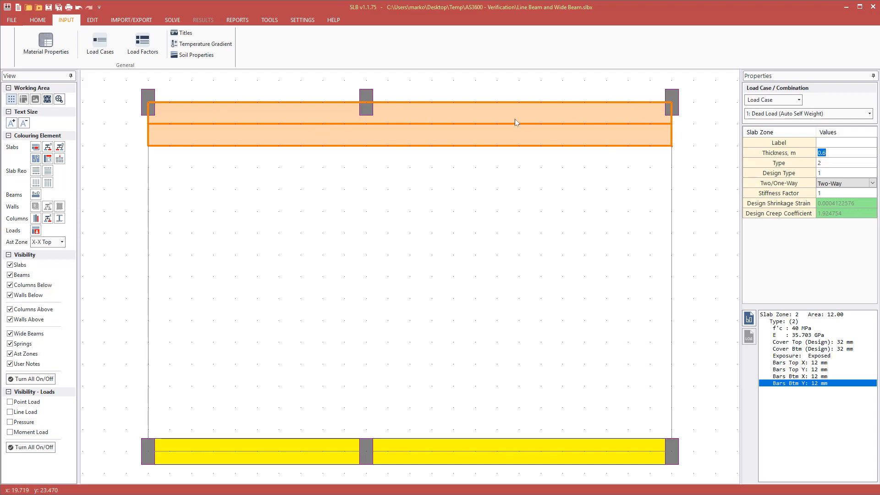
pyautogui.click(833, 213)
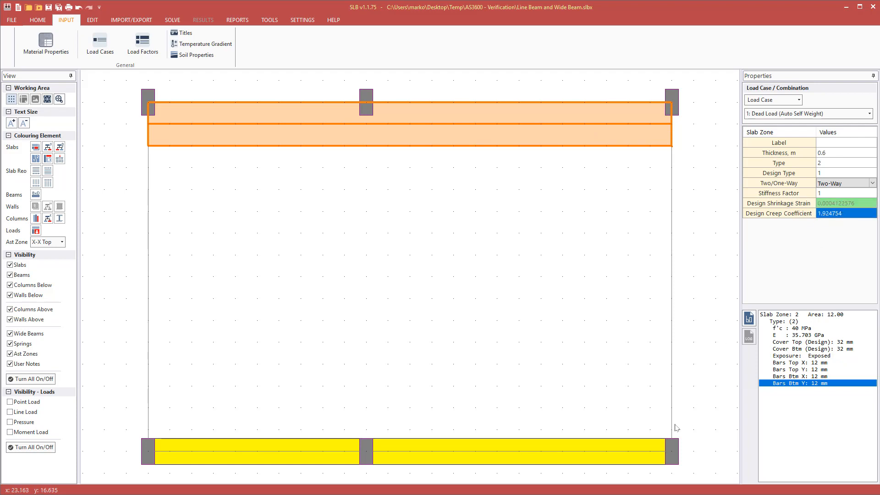
pyautogui.click(637, 443)
pyautogui.click(649, 126)
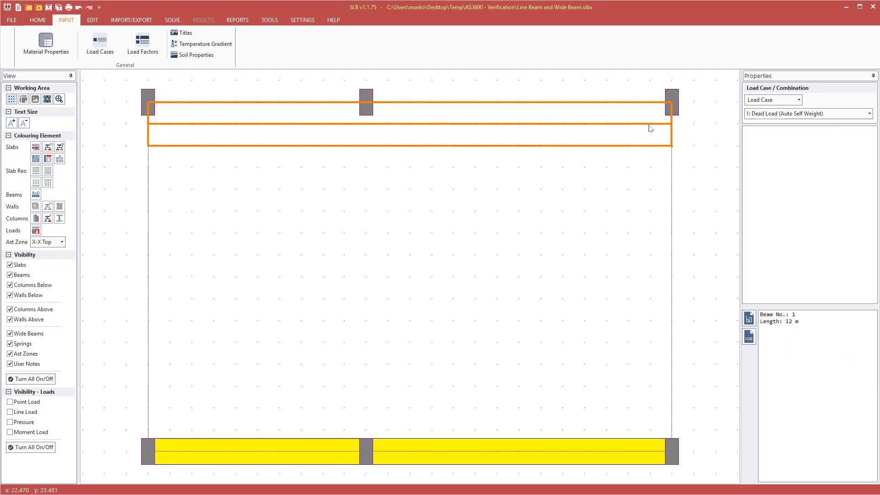
pyautogui.click(47, 44)
# Show the Beams material page and leave compression reinforcement at 50% of tensile.
pyautogui.click(270, 179)
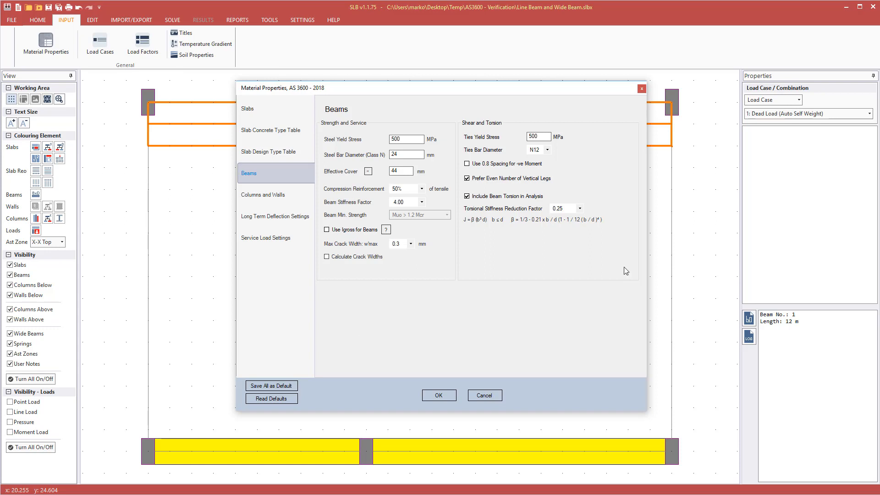
pyautogui.click(422, 189)
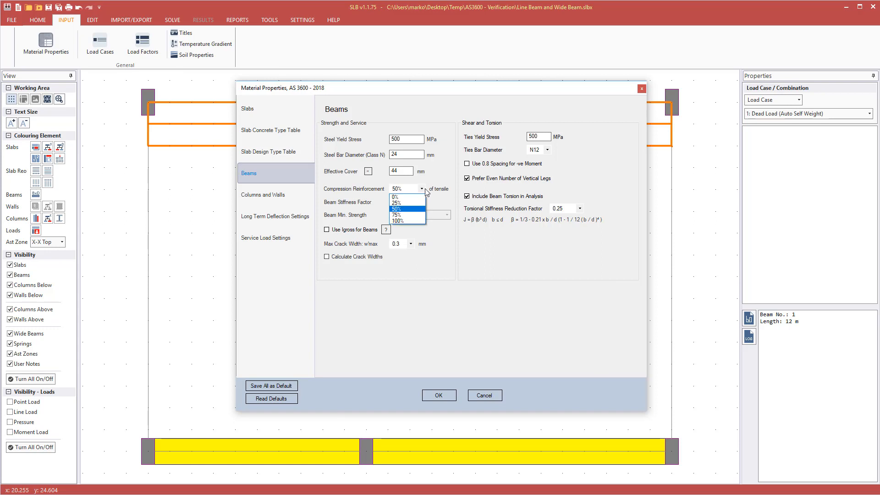
pyautogui.click(396, 209)
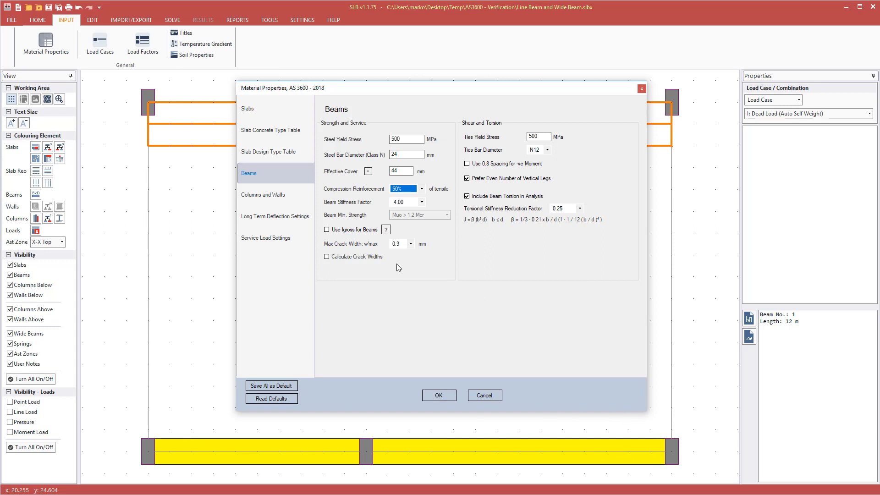
# Keep the beam maximum crack width at 0.3 mm and enable crack width calculation.
pyautogui.click(411, 244)
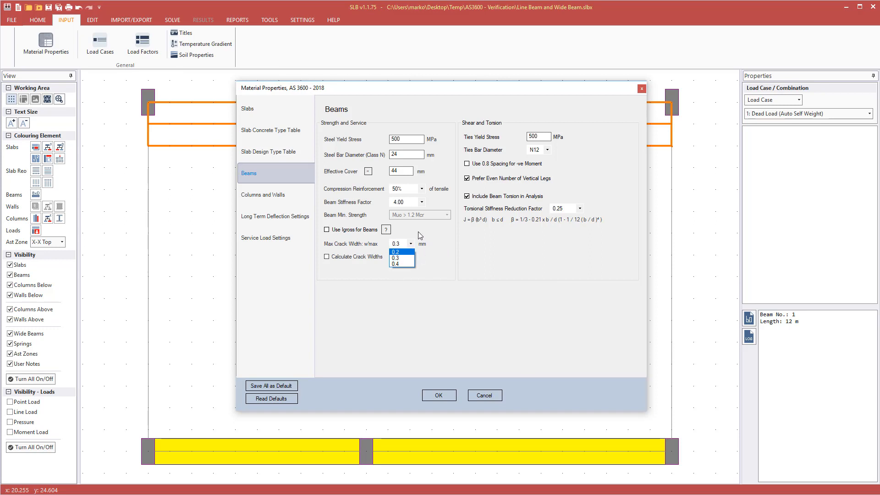
pyautogui.click(421, 235)
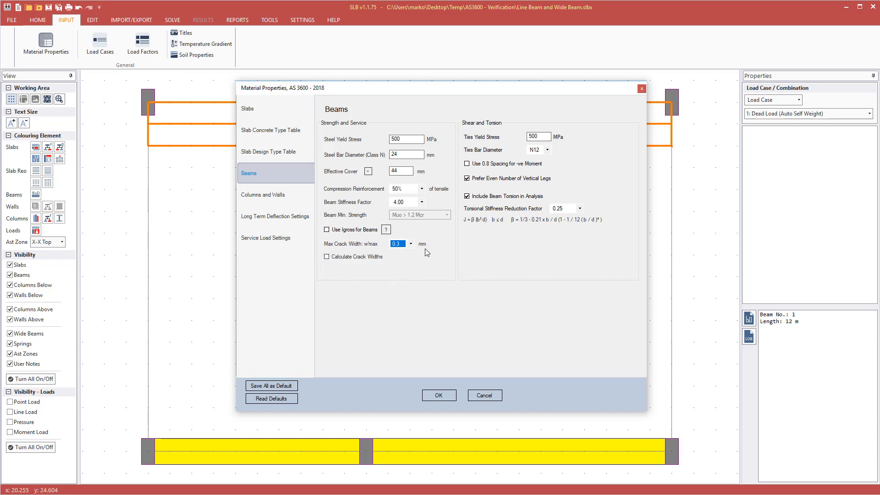
pyautogui.click(356, 257)
# Keep beam torsion included with a torsional stiffness reduction factor of 0.25.
pyautogui.click(491, 202)
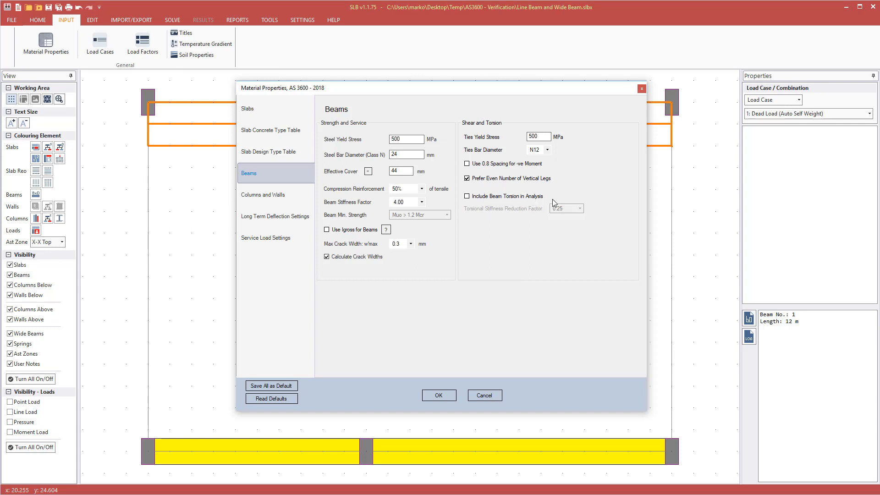
pyautogui.click(507, 197)
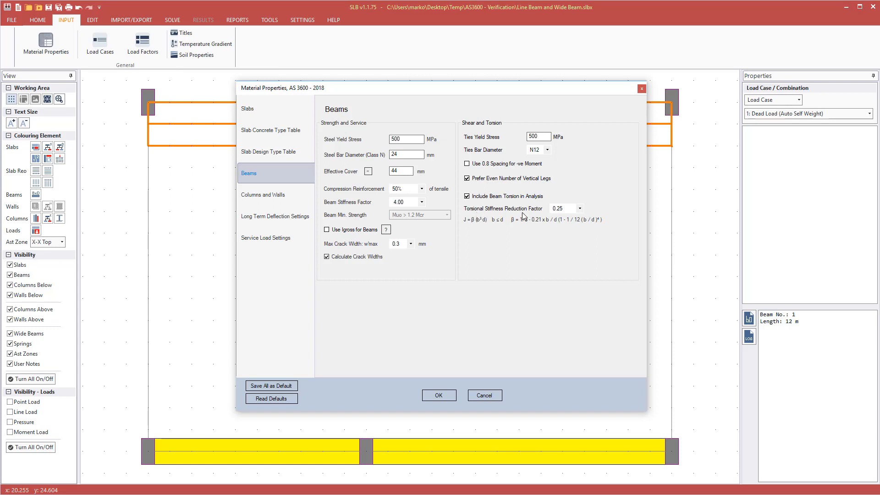
pyautogui.click(579, 209)
pyautogui.click(569, 210)
# Look over the beam effective-cover table at 44 mm, then cancel Material Properties without saving.
pyautogui.click(368, 172)
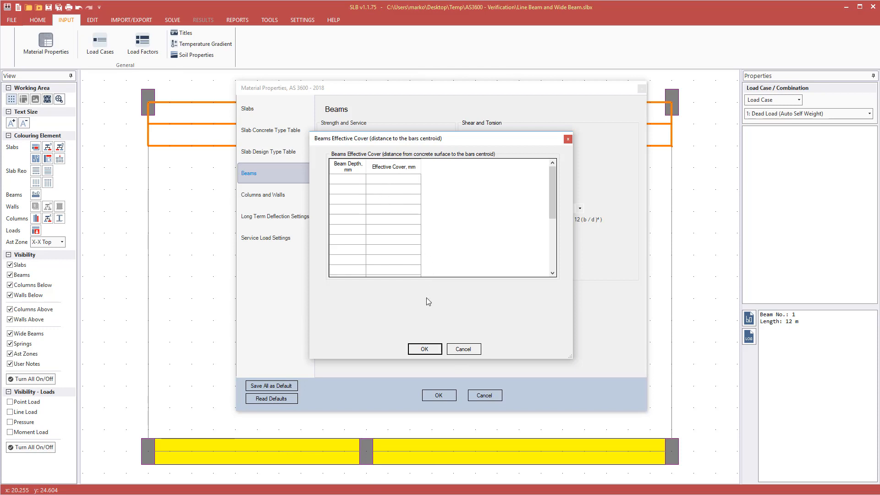
pyautogui.click(464, 349)
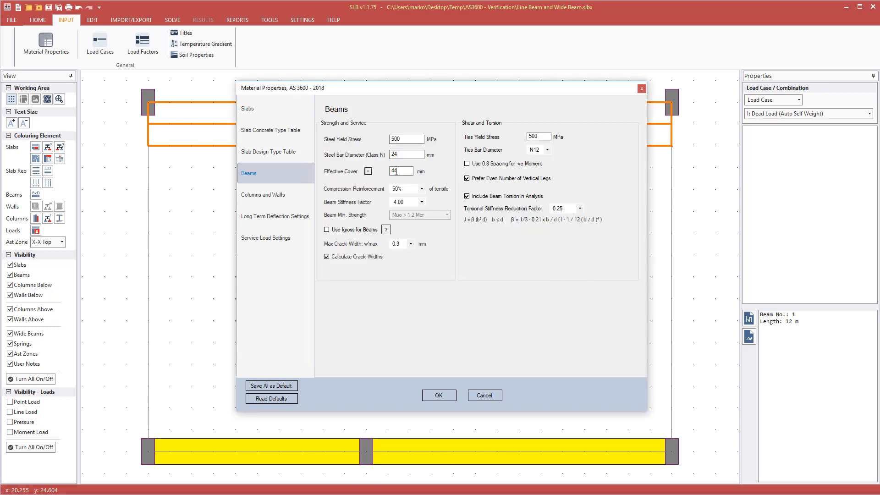
pyautogui.moveTo(405, 94); pyautogui.dragTo(399, 172)
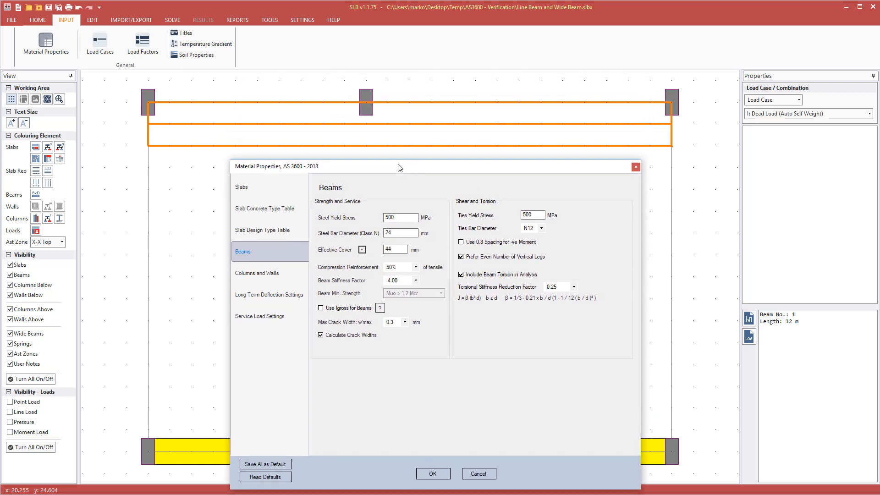
pyautogui.click(479, 473)
# Select the top slab zone on the plan, then clear the selection.
pyautogui.click(344, 140)
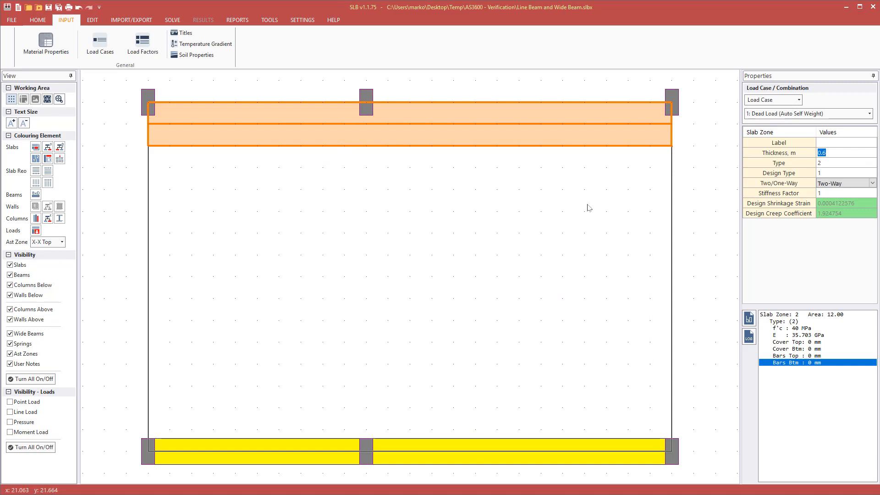
pyautogui.click(591, 170)
pyautogui.click(408, 114)
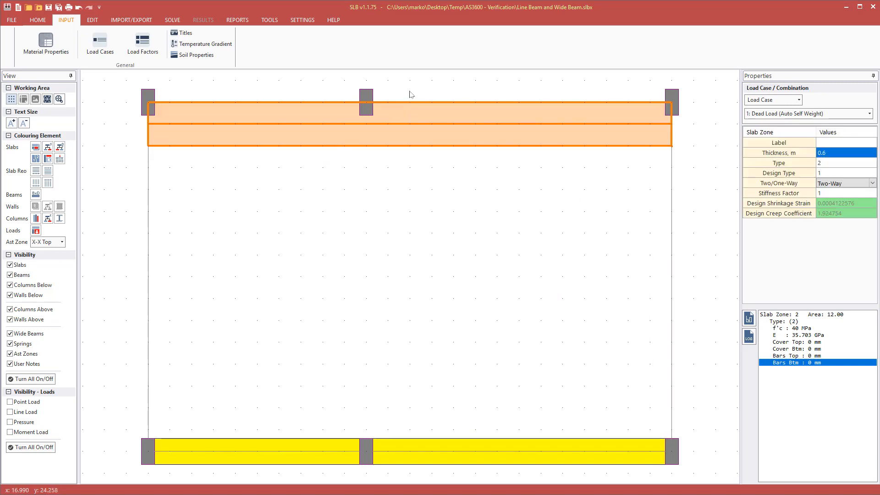
pyautogui.click(411, 94)
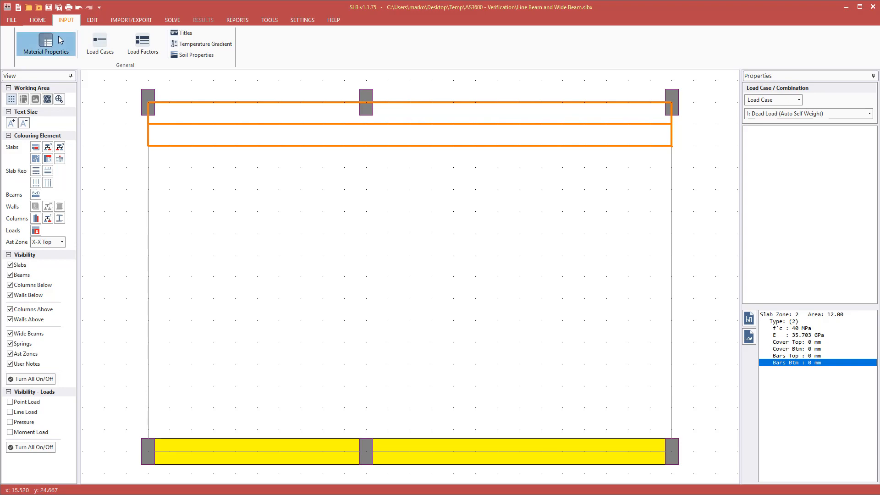
# Reopen Material Properties and inspect the slab design table's 20 mm bottom and top clear covers.
pyautogui.click(59, 37)
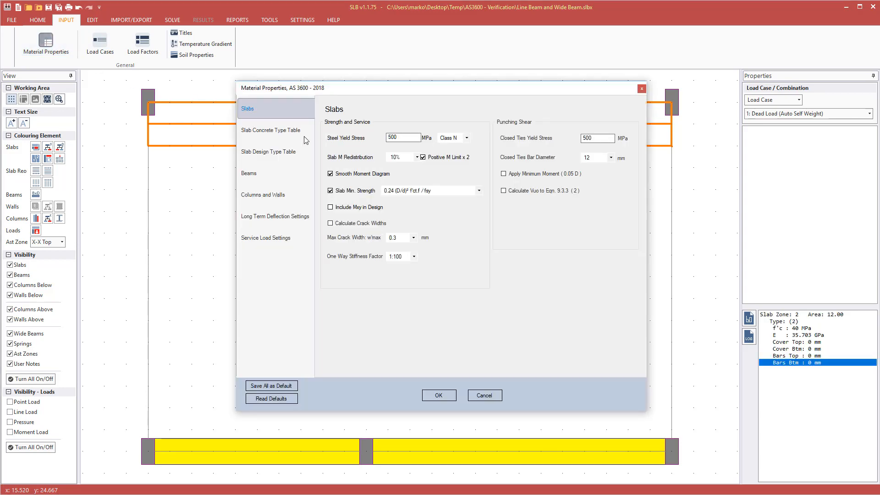
pyautogui.click(280, 132)
pyautogui.click(271, 154)
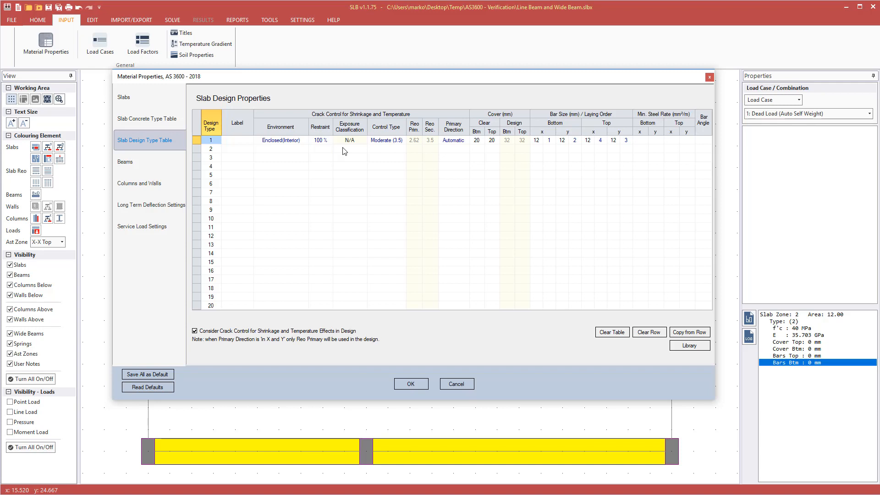
pyautogui.click(482, 140)
pyautogui.click(492, 141)
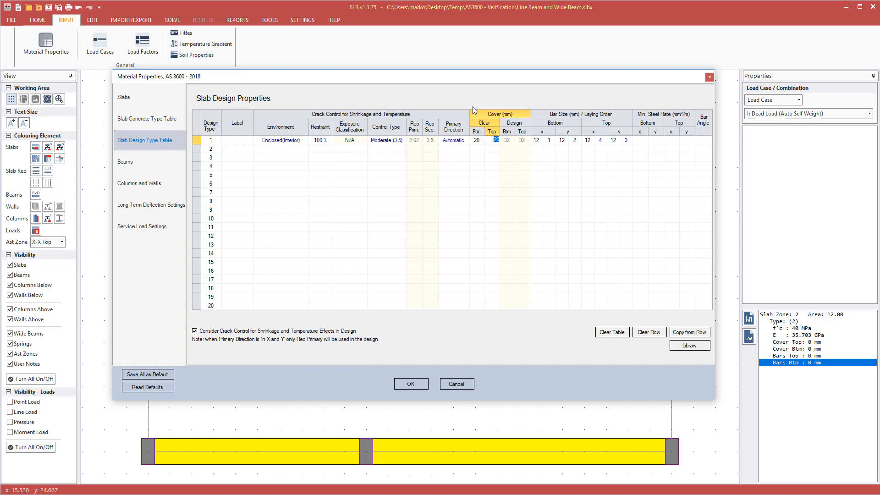
# Recheck row 1's covers, then view the beam settings: 500 MPa steel, 24 mm bars, 44 mm cover.
pyautogui.moveTo(491, 75); pyautogui.dragTo(483, 186)
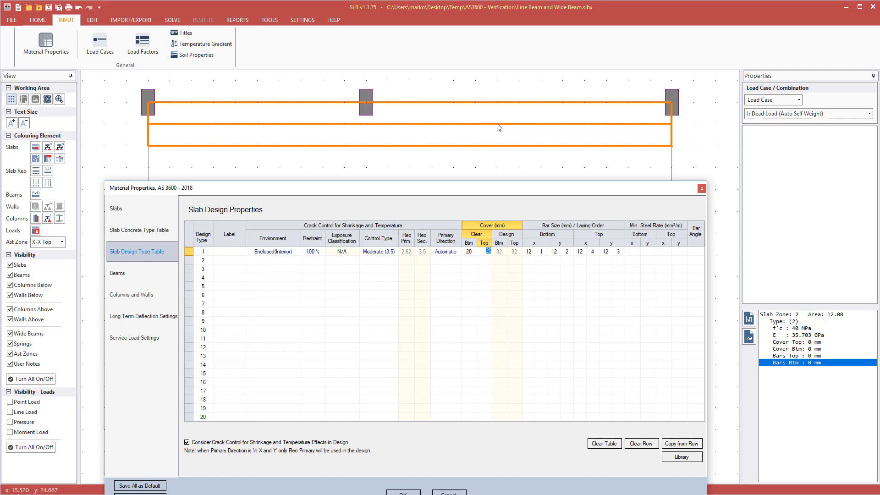
pyautogui.moveTo(501, 188); pyautogui.dragTo(501, 147)
pyautogui.click(476, 210)
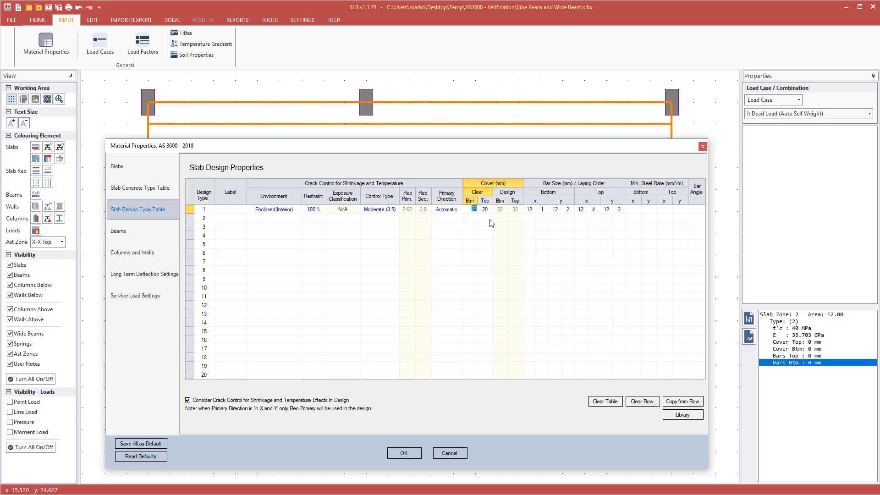
pyautogui.click(489, 209)
pyautogui.click(131, 237)
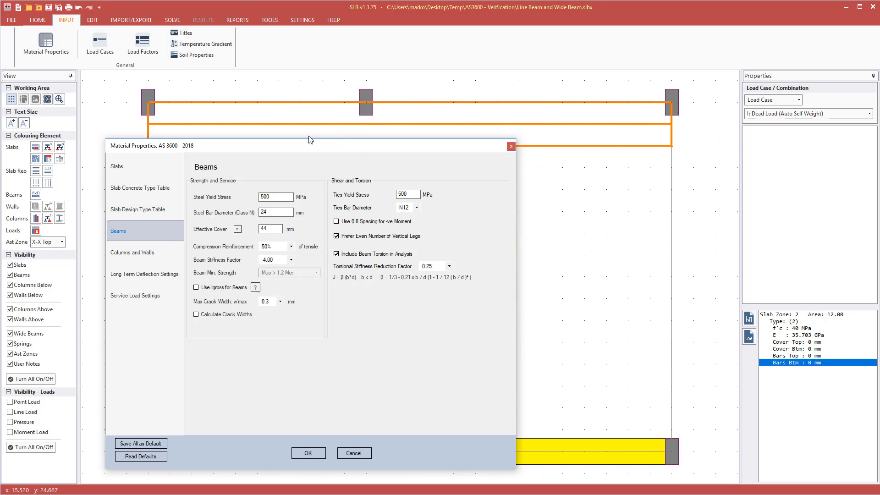
# Revisit the slab concrete and design type tables, checking row 1's top design cover of 32.
pyautogui.click(161, 187)
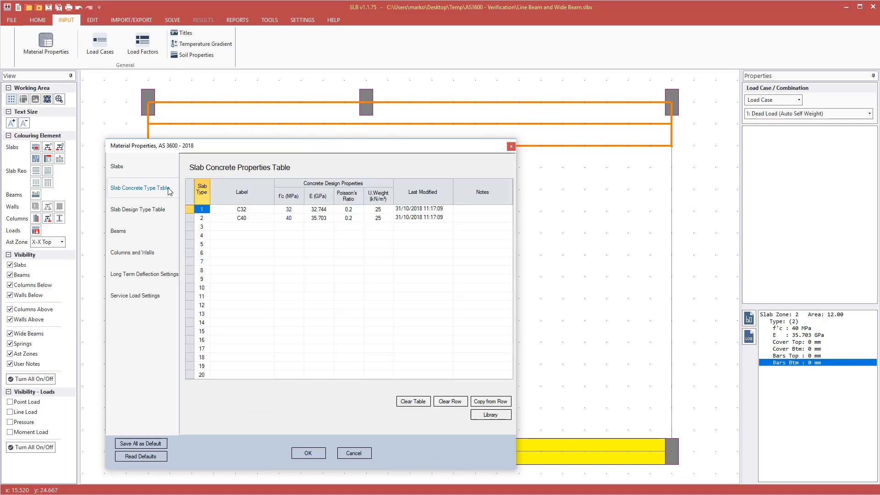
pyautogui.click(142, 212)
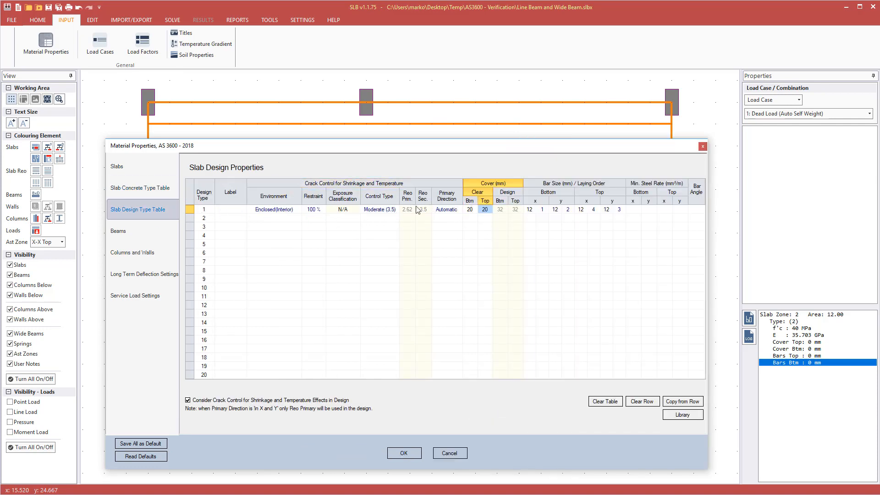
pyautogui.moveTo(467, 150); pyautogui.dragTo(477, 194)
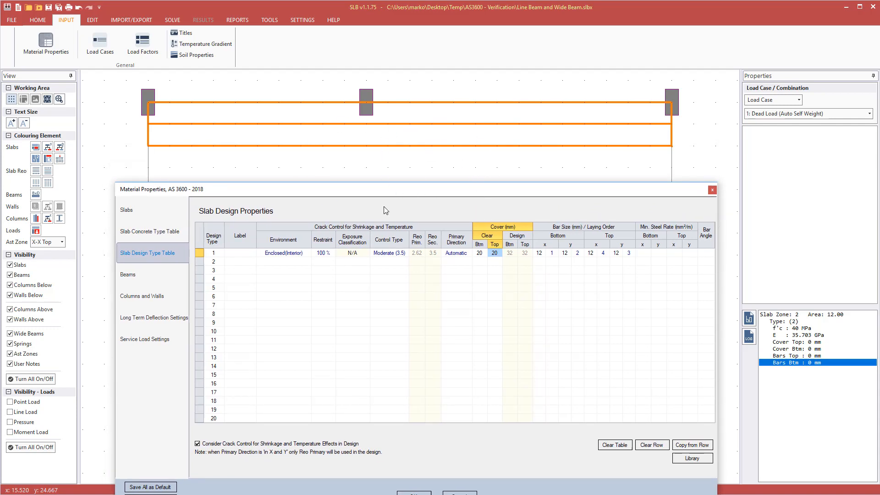
pyautogui.click(524, 255)
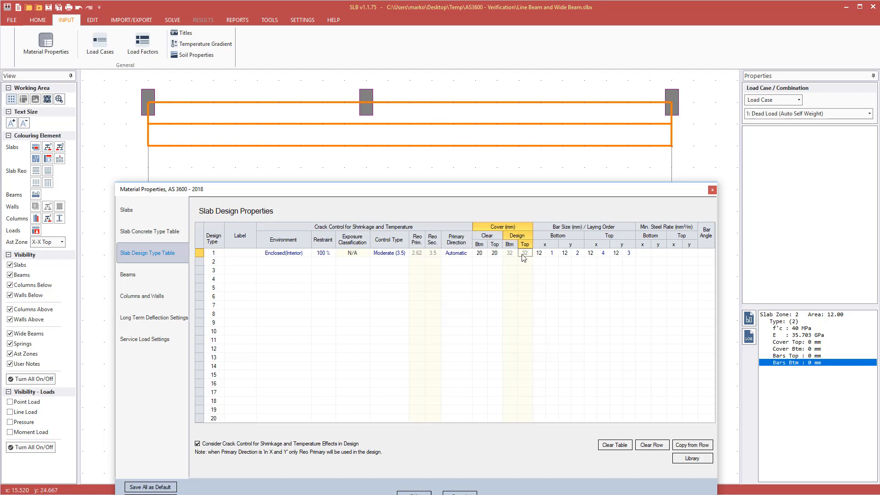
# Review the beam material settings and apply the Material Properties with OK.
pyautogui.click(167, 279)
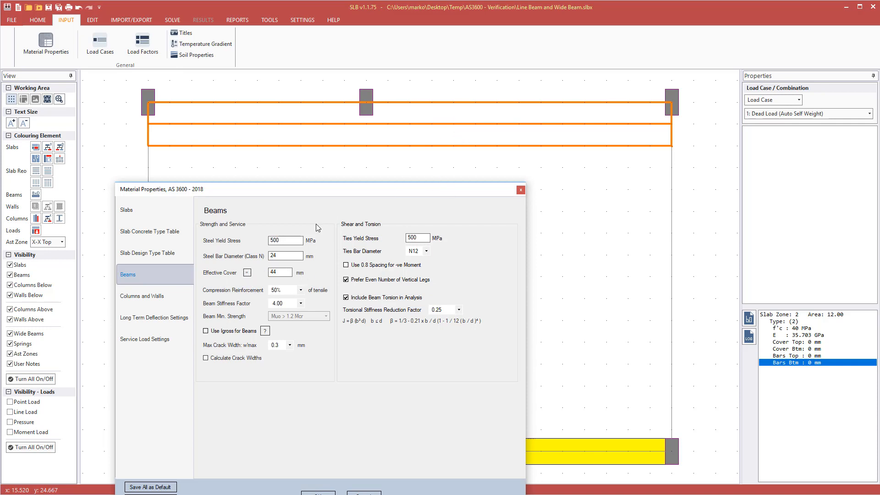
pyautogui.moveTo(302, 189); pyautogui.dragTo(303, 161)
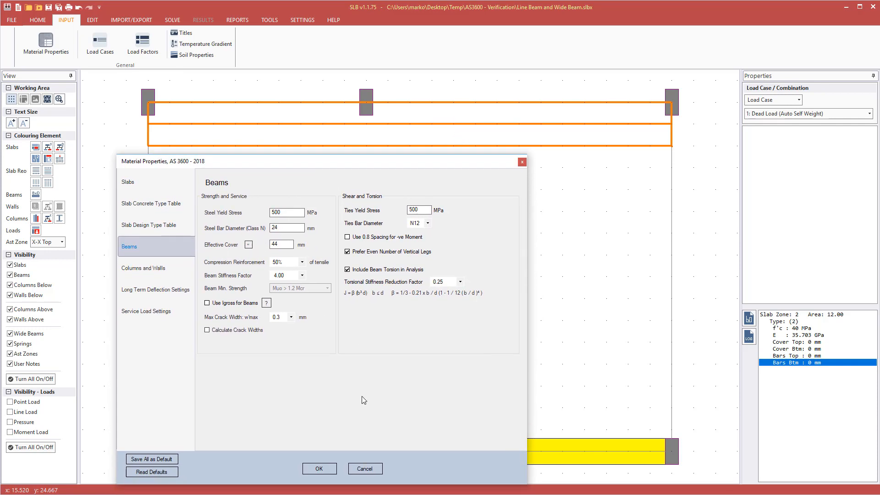
pyautogui.click(319, 468)
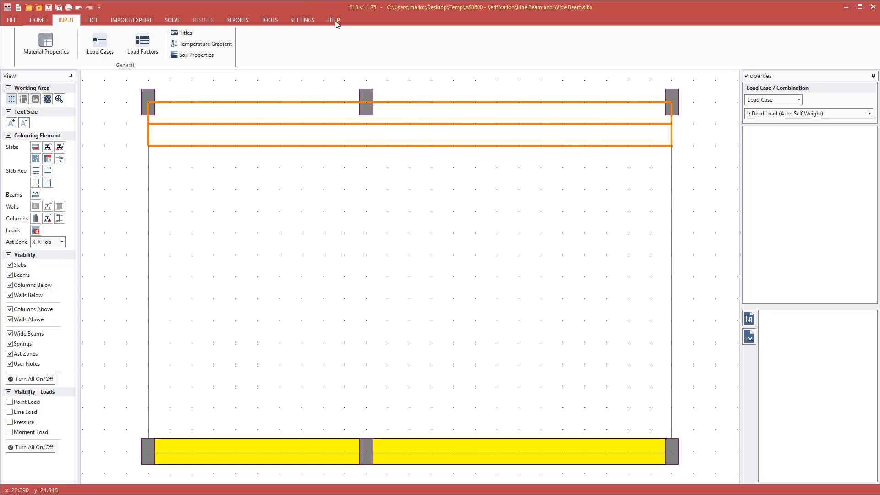
# Run Solve > Analyse and Design, exit the finished log, and return to the INPUT tools.
pyautogui.click(203, 19)
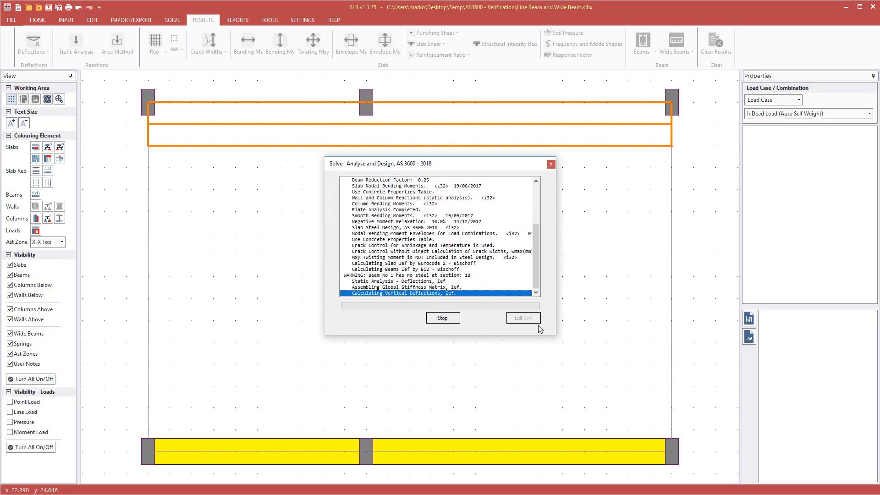
pyautogui.click(525, 319)
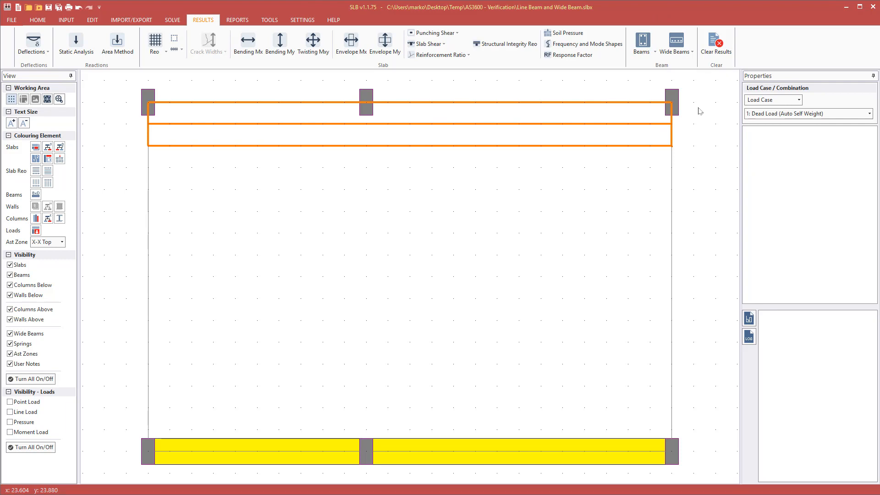
pyautogui.click(68, 20)
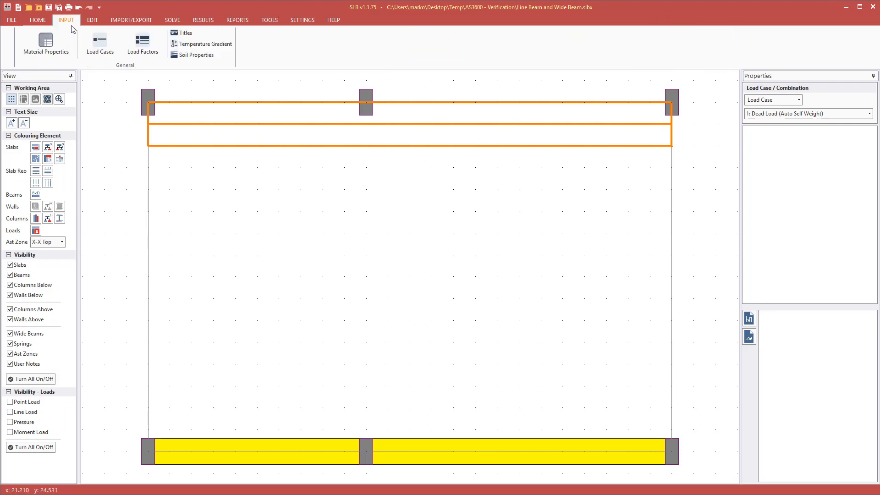
# Check the load combination factors, then open dead-load beam results for beam 1.
pyautogui.click(142, 41)
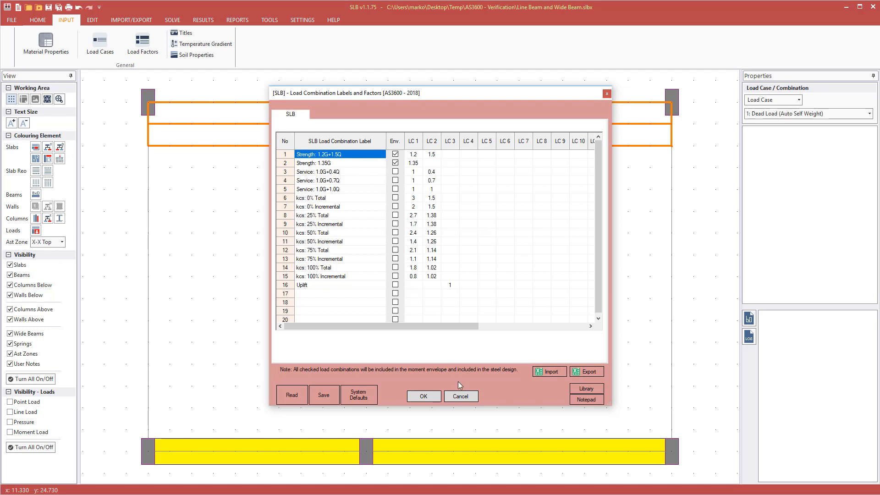
pyautogui.click(461, 396)
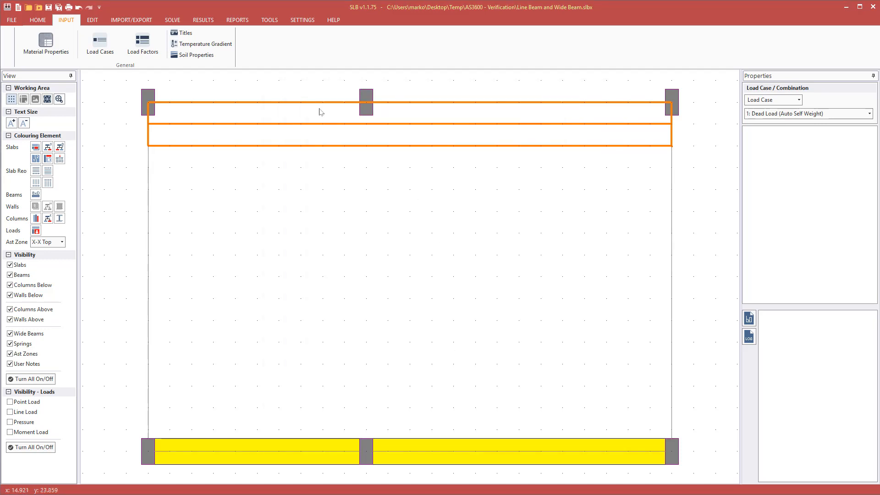
pyautogui.click(208, 22)
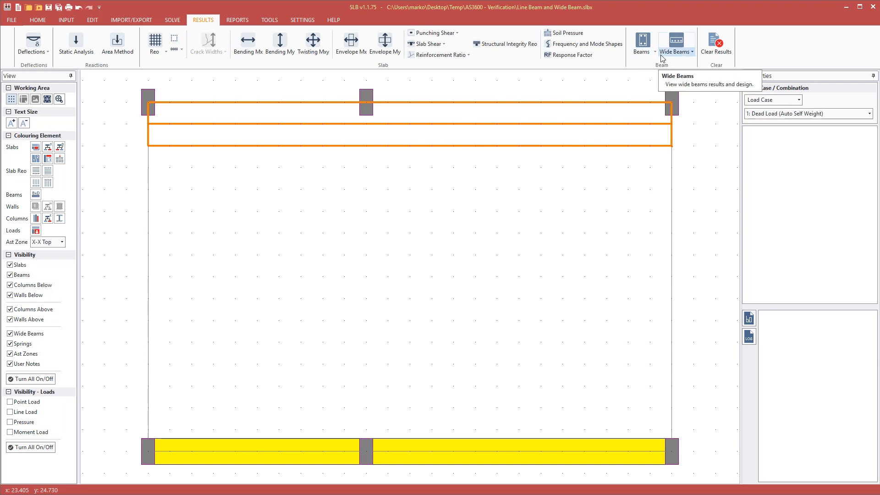
pyautogui.click(642, 55)
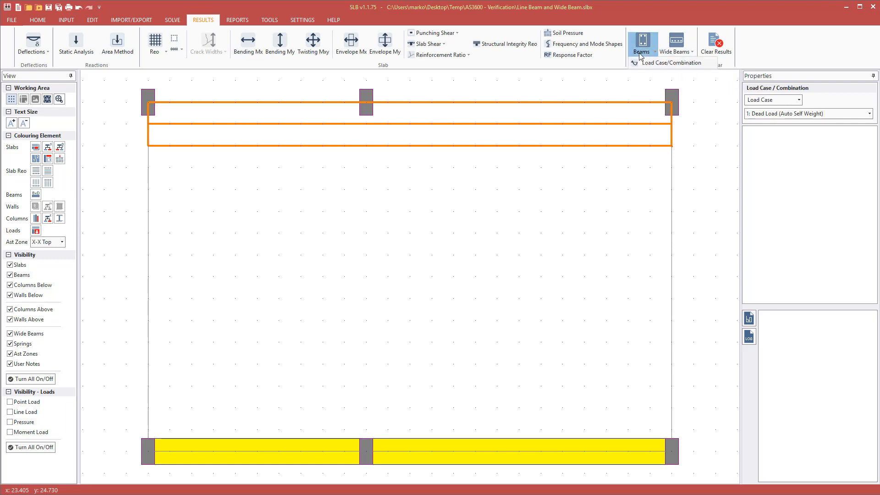
pyautogui.click(661, 65)
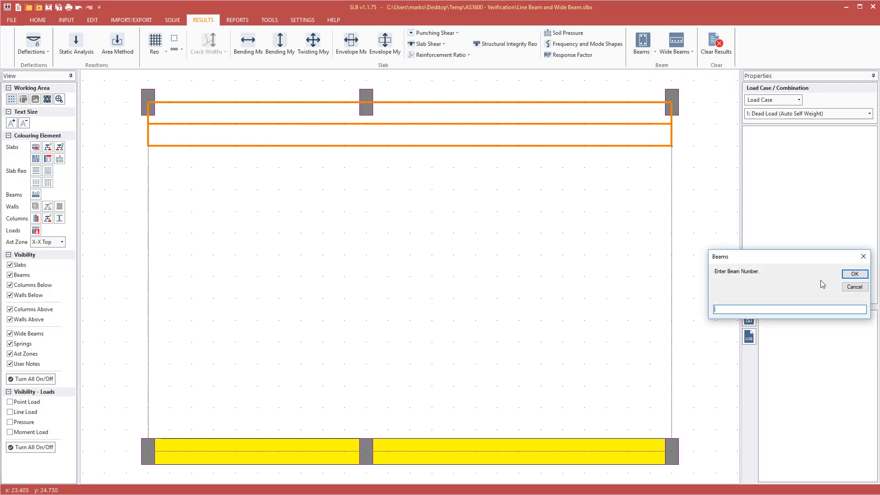
pyautogui.press('Return')
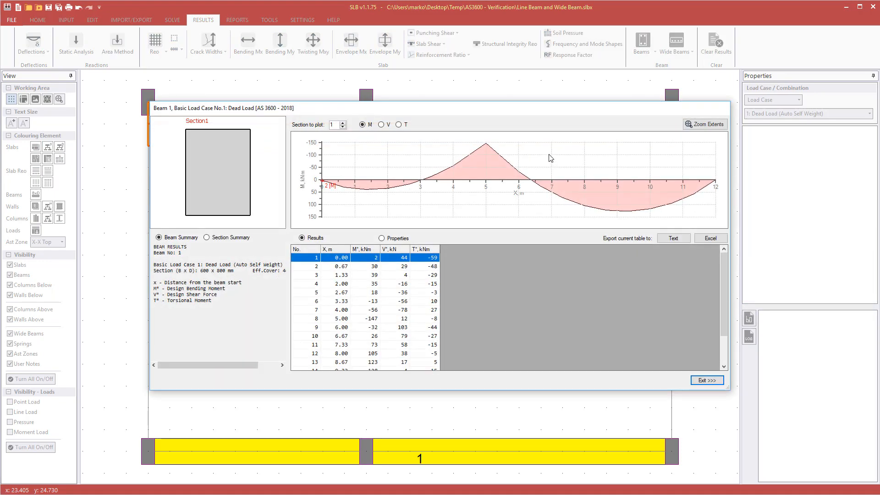
# Review beam 1's moment, shear and torsion diagrams through section 6, then exit the results.
pyautogui.moveTo(516, 106); pyautogui.dragTo(432, 53)
pyautogui.moveTo(644, 334); pyautogui.dragTo(828, 453)
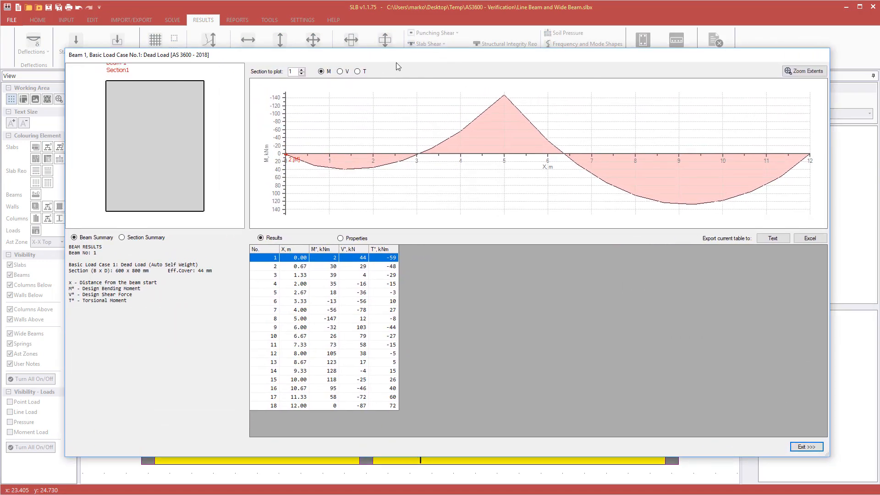
pyautogui.moveTo(397, 63); pyautogui.dragTo(371, 69)
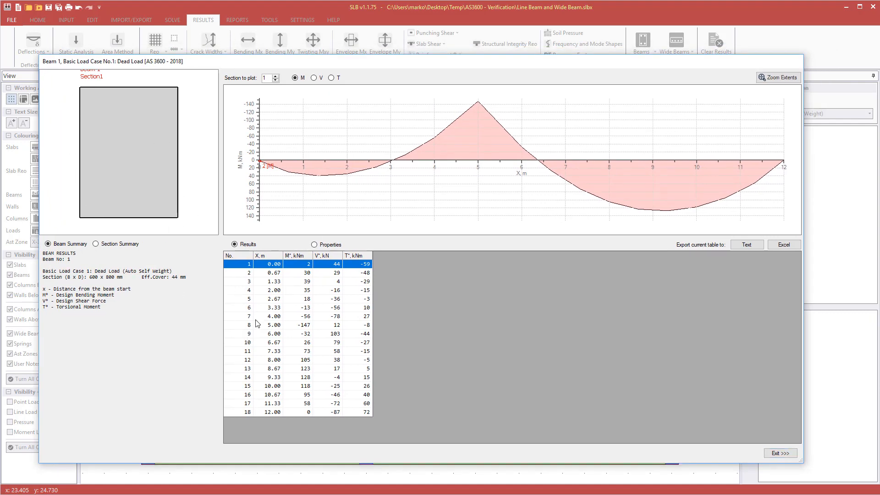
pyautogui.press('Down')
pyautogui.press('Down')
pyautogui.press('Down')
pyautogui.press('Down')
pyautogui.press('Down')
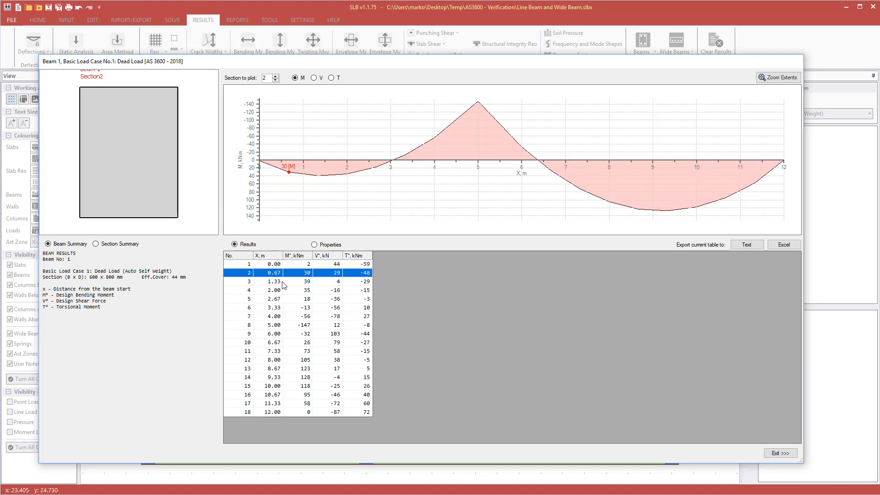
pyautogui.click(314, 78)
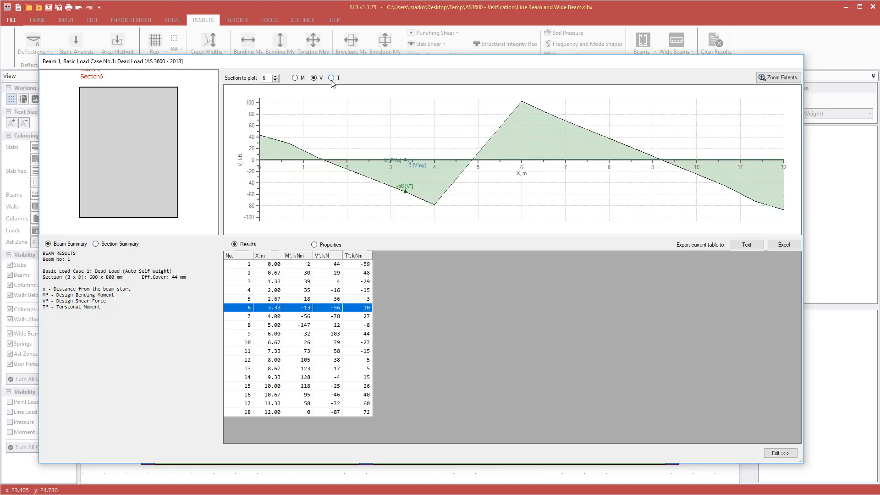
pyautogui.click(331, 79)
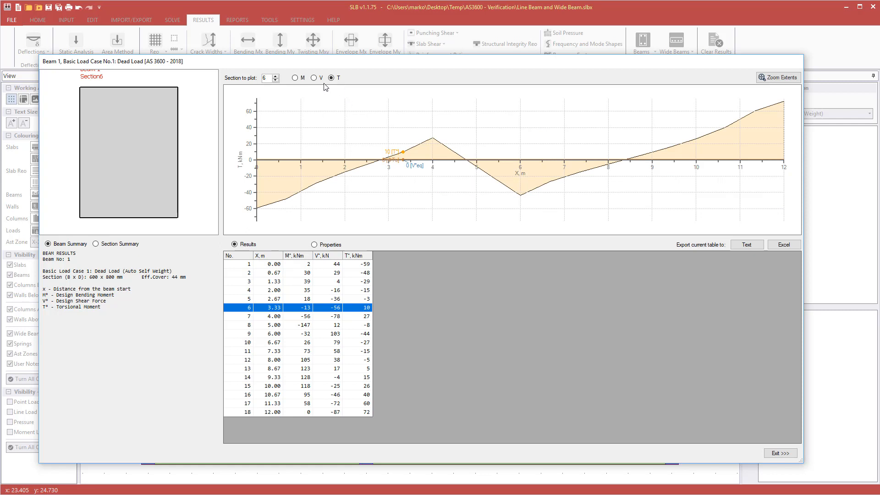
pyautogui.click(314, 77)
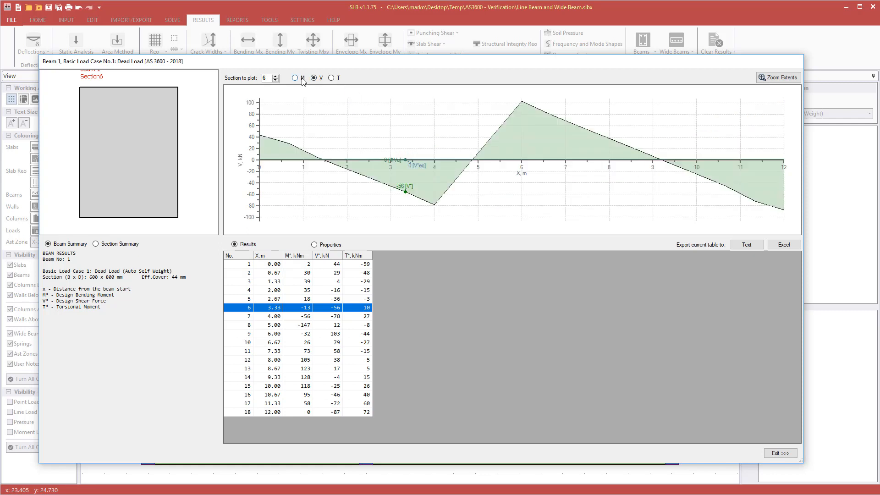
pyautogui.click(296, 78)
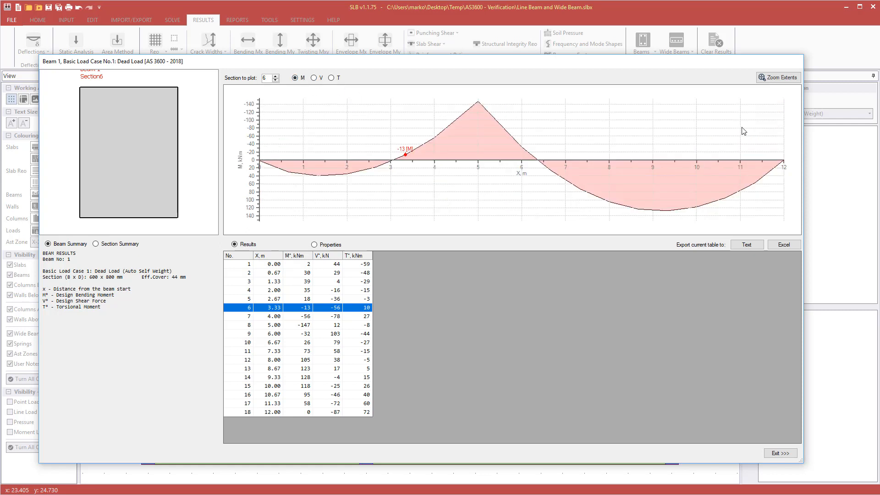
pyautogui.click(779, 454)
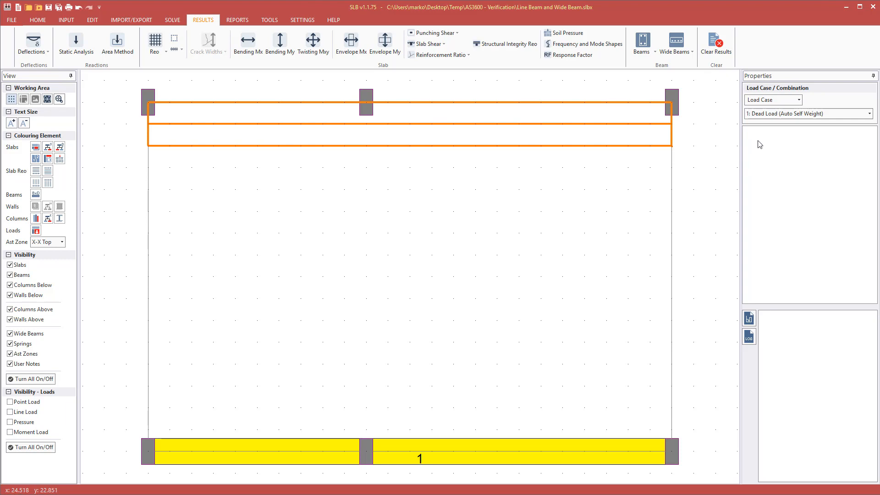
# Switch results to Load Combination 1, the 1.2G+1.5Q strength combination.
pyautogui.click(773, 100)
pyautogui.click(763, 122)
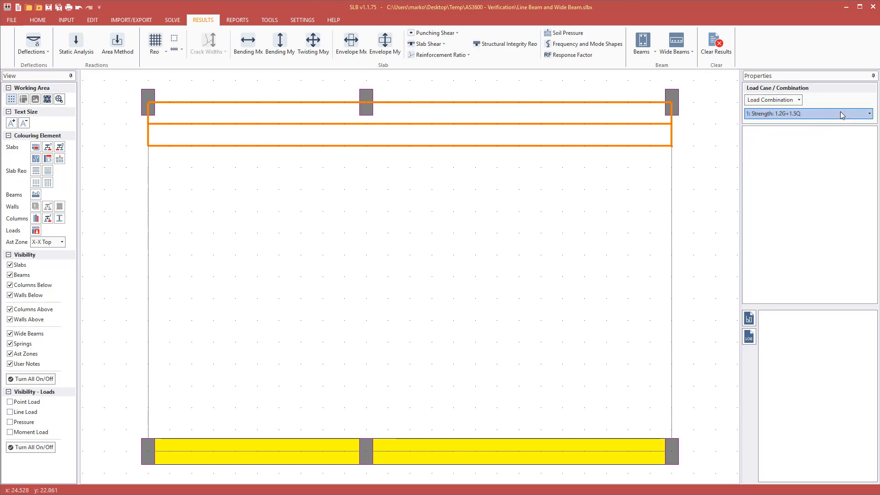
pyautogui.click(837, 113)
pyautogui.click(827, 114)
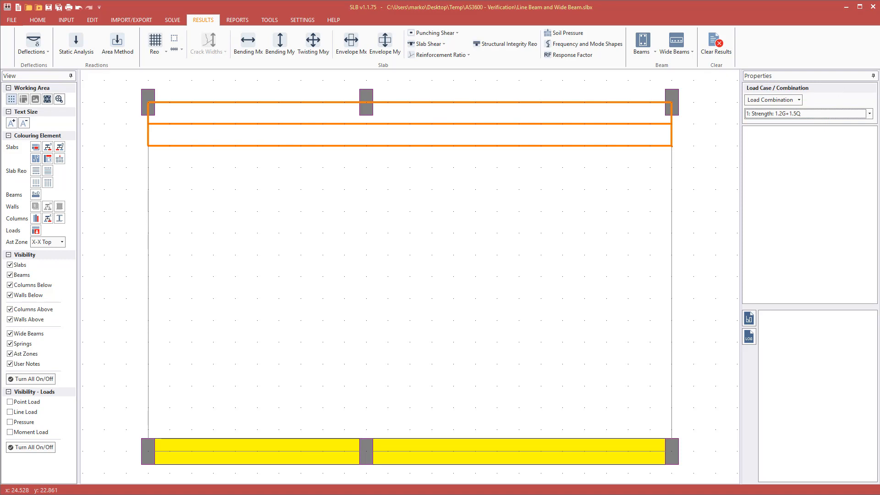
# Select the top wide beam and open its Wide Beams design, accepting the coarse mesh warning.
pyautogui.click(675, 133)
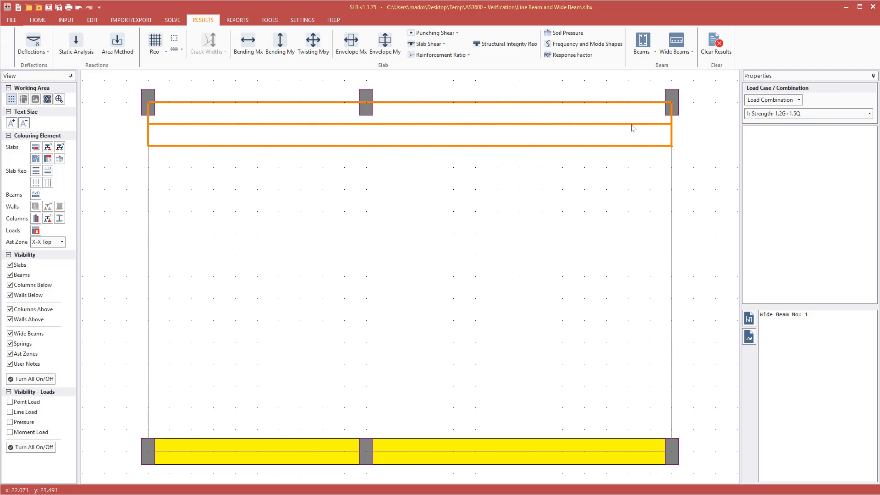
pyautogui.click(614, 124)
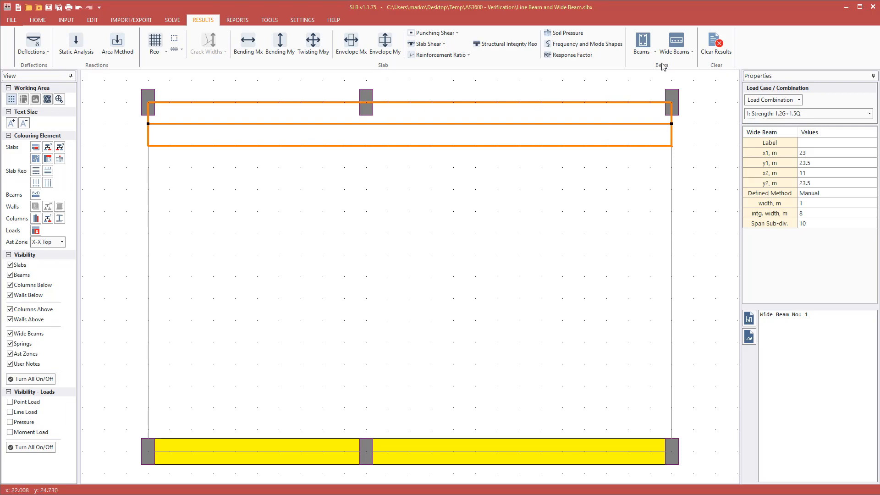
pyautogui.click(680, 39)
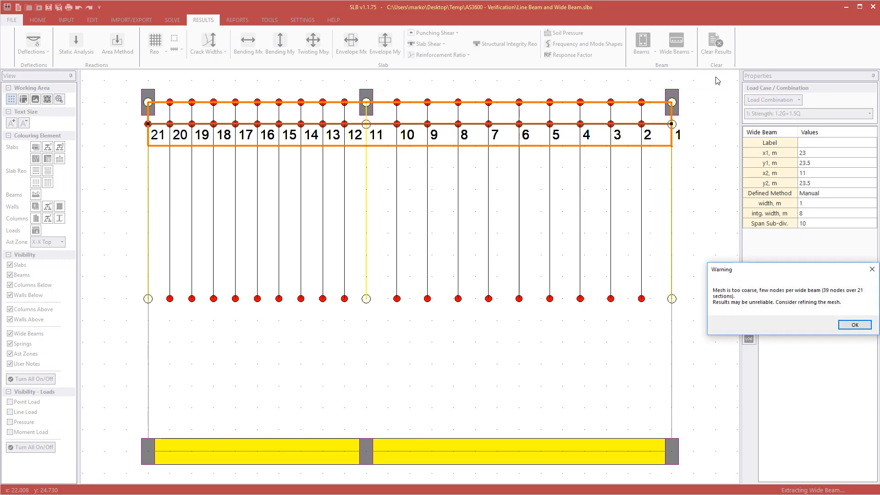
pyautogui.click(855, 325)
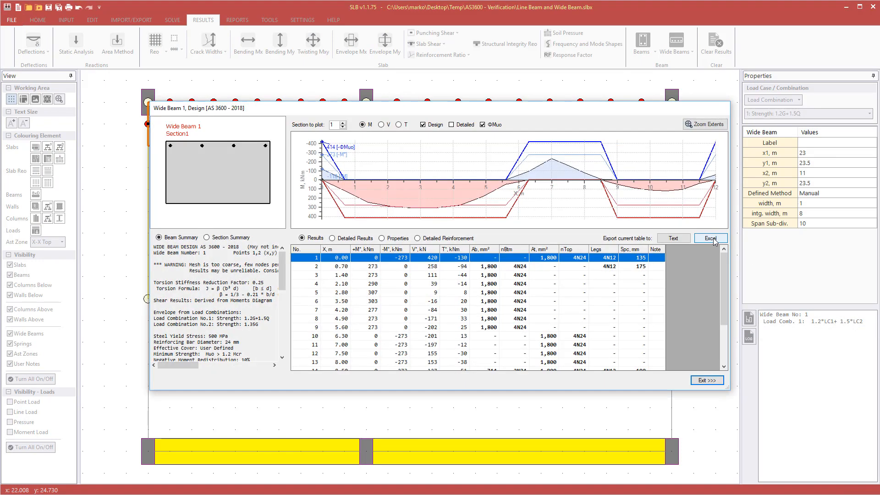
# Maximise the Wide Beam Design window and hide the Design and ΦMuo envelope lines.
pyautogui.moveTo(486, 110); pyautogui.dragTo(338, 11)
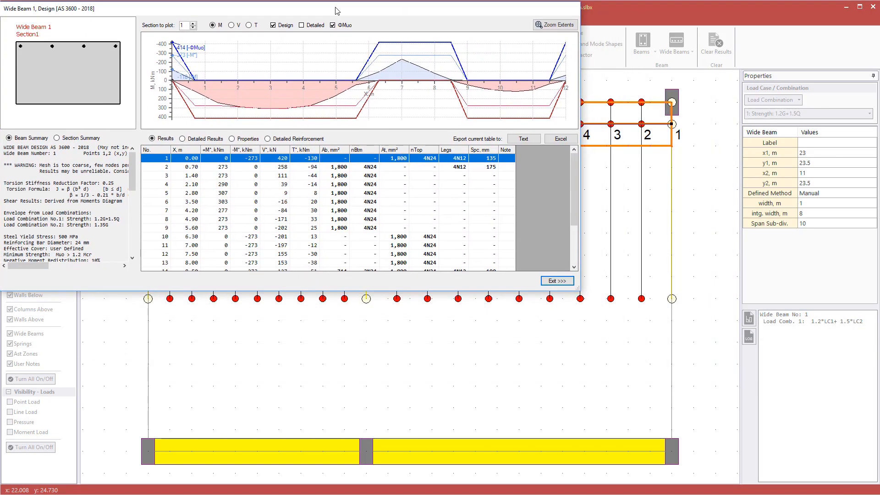
pyautogui.moveTo(576, 292); pyautogui.dragTo(875, 492)
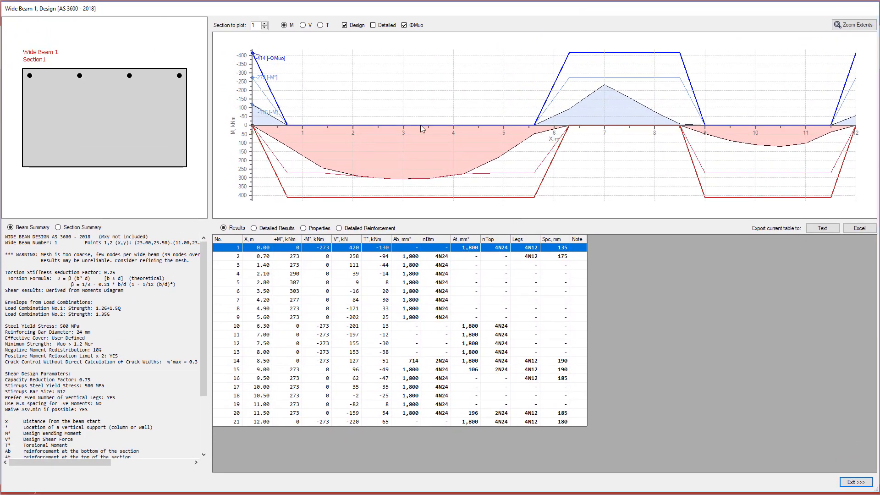
pyautogui.click(356, 26)
pyautogui.click(405, 26)
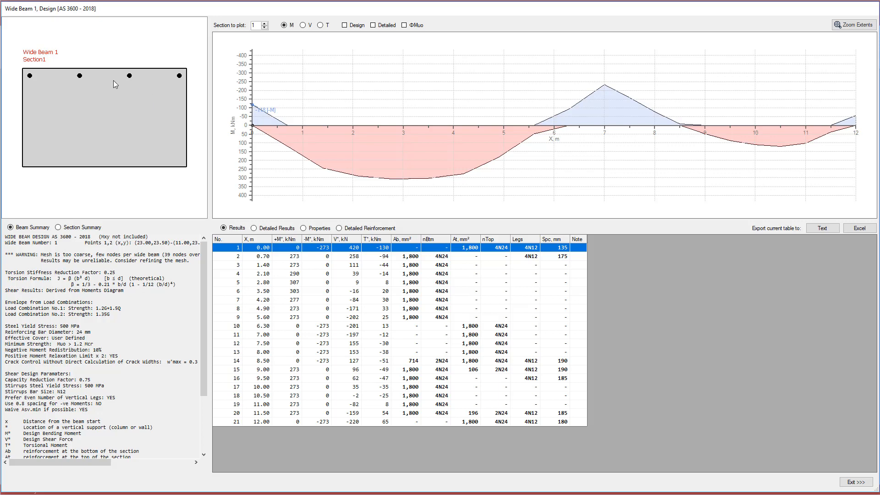
# Open the Section Summary report and step through sections 3, 4, 6, 8 and 14.
pyautogui.click(59, 228)
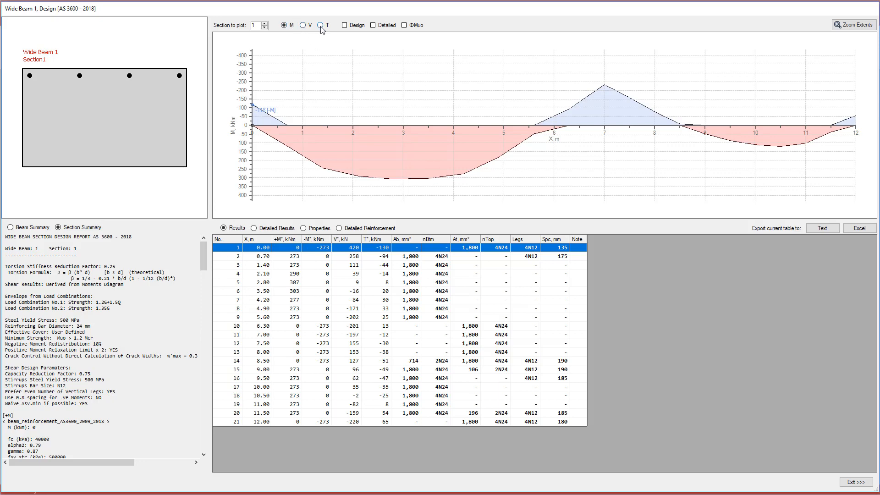
pyautogui.click(265, 24)
pyautogui.click(265, 23)
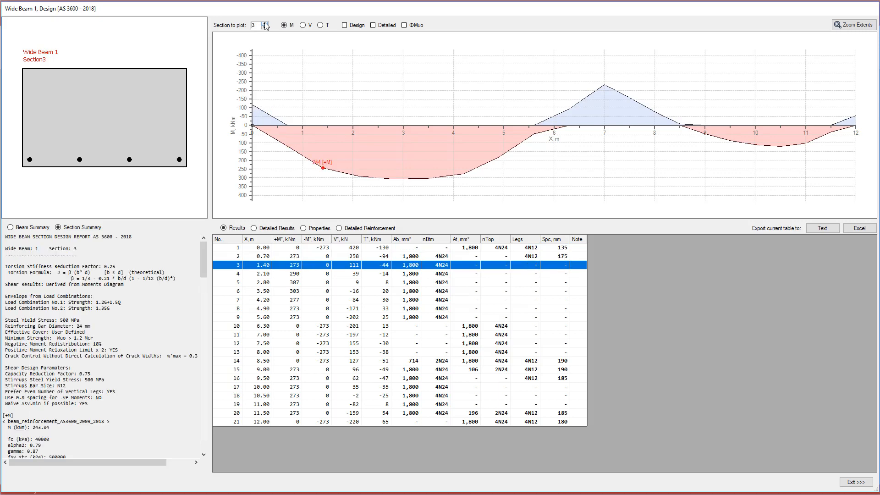
pyautogui.click(265, 23)
pyautogui.click(265, 28)
pyautogui.click(266, 23)
pyautogui.click(263, 292)
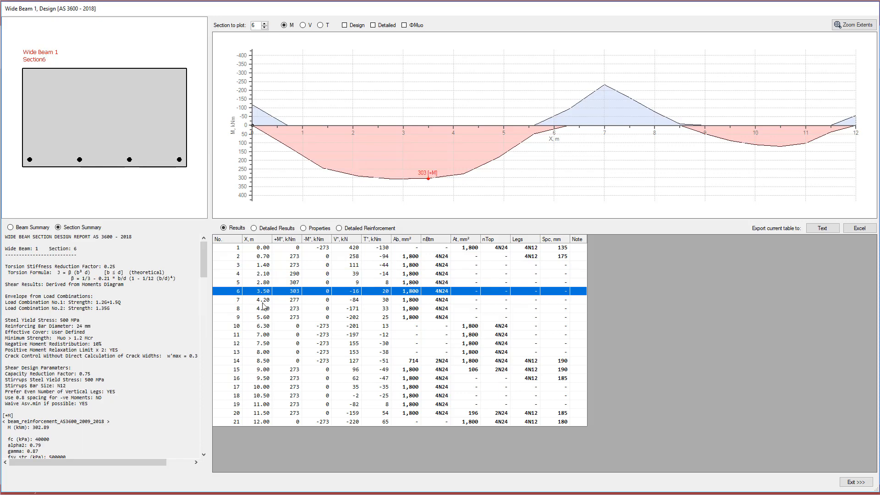
pyautogui.click(260, 310)
pyautogui.click(266, 361)
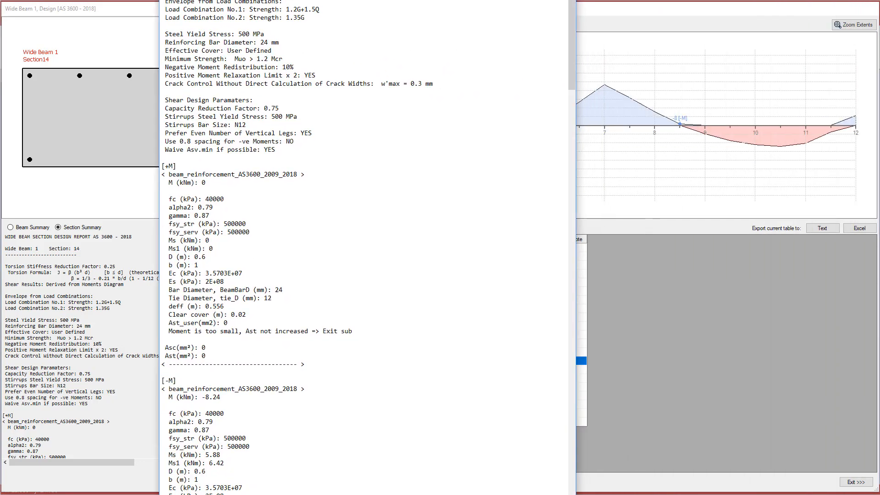
# Move the listbox1.5 Notepad report lower on screen and close it.
pyautogui.moveTo(328, 0); pyautogui.dragTo(362, 48)
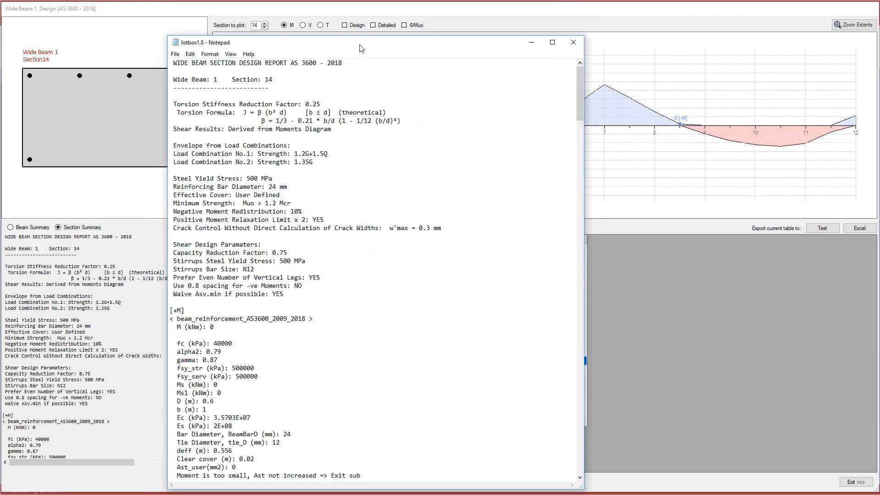
pyautogui.click(573, 42)
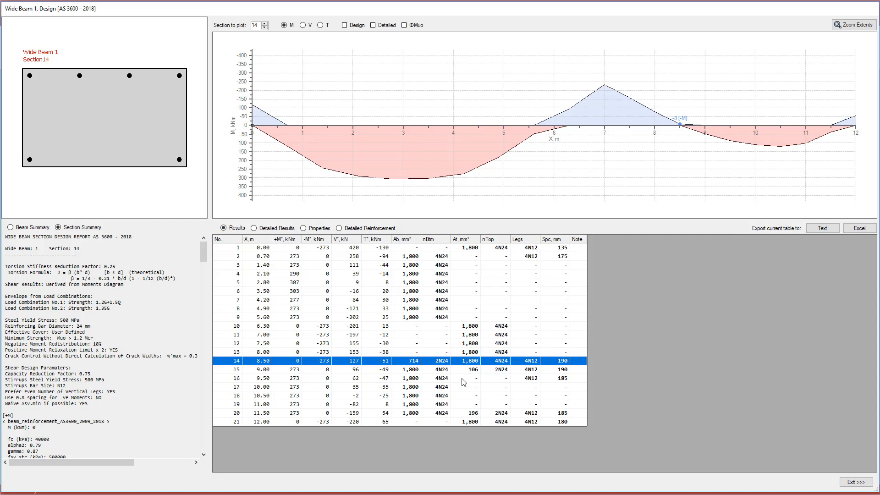
pyautogui.click(270, 228)
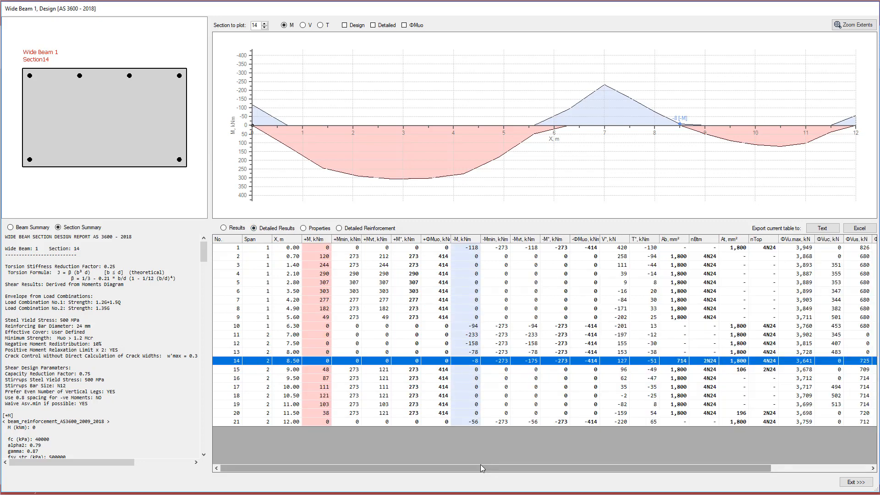
pyautogui.moveTo(522, 468)
pyautogui.mouseDown()
pyautogui.moveTo(621, 482)
pyautogui.moveTo(521, 477)
pyautogui.mouseUp()
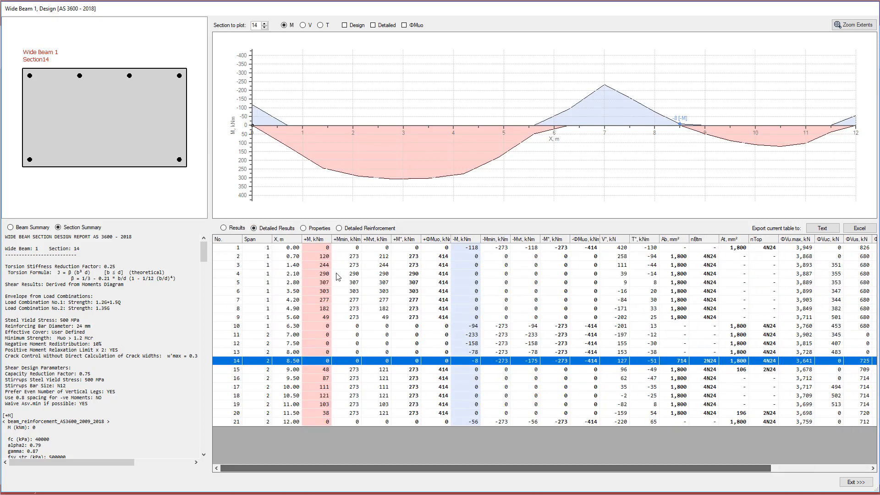
pyautogui.click(316, 228)
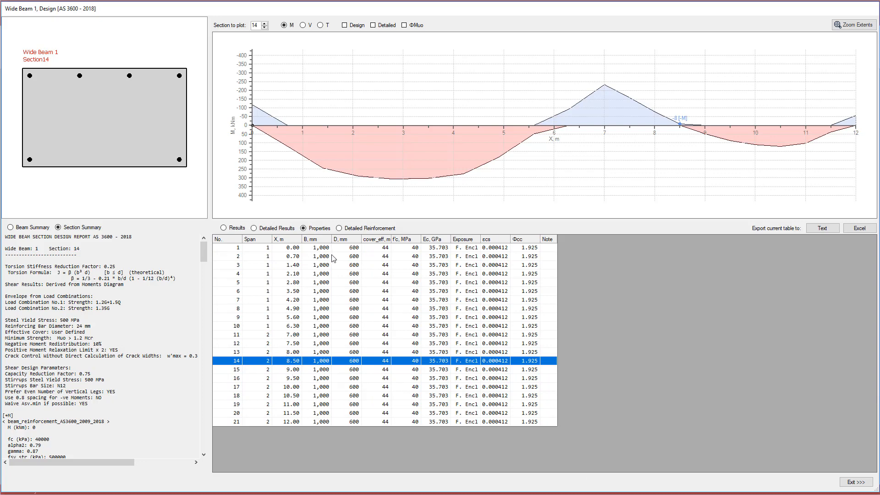
pyautogui.click(339, 228)
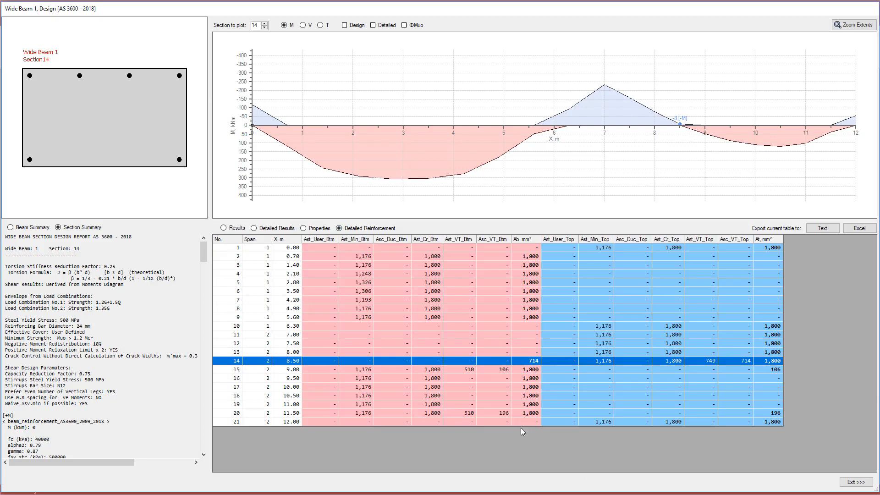
pyautogui.click(253, 228)
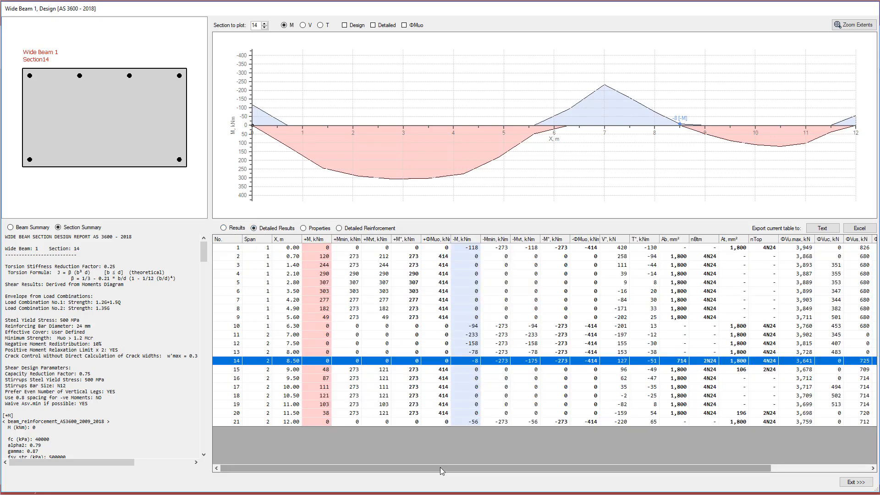
pyautogui.moveTo(442, 471); pyautogui.dragTo(395, 468)
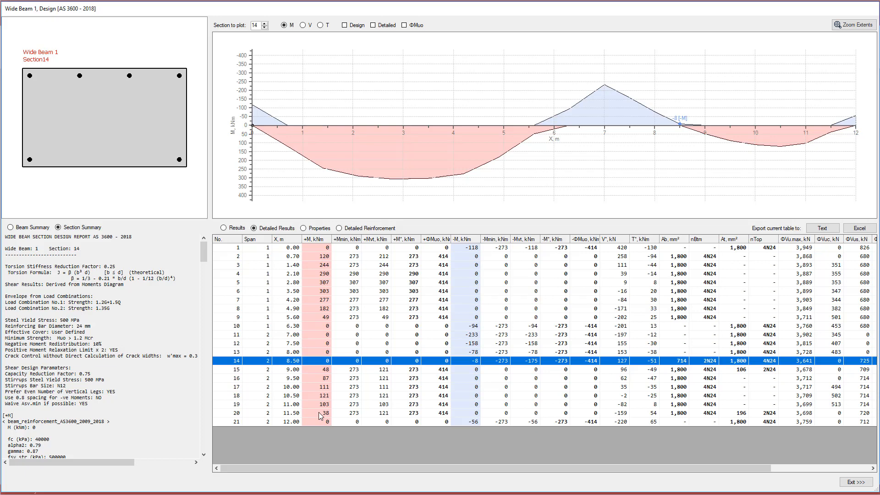
pyautogui.click(237, 229)
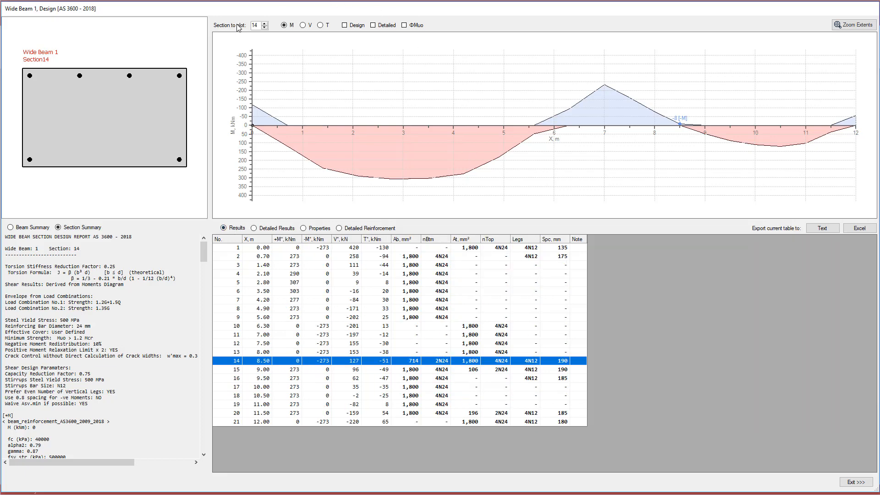
# Select section 5 at X 2.80 m in the table and switch to Detailed Results.
pyautogui.click(281, 282)
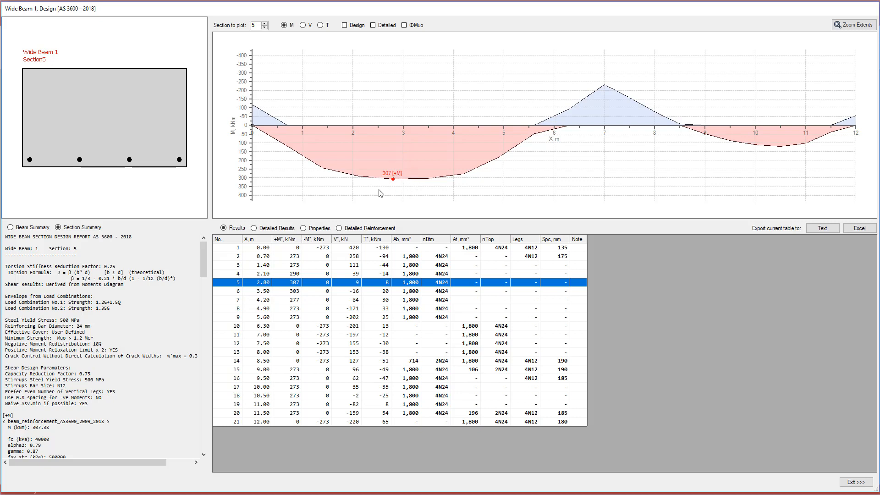
pyautogui.click(262, 230)
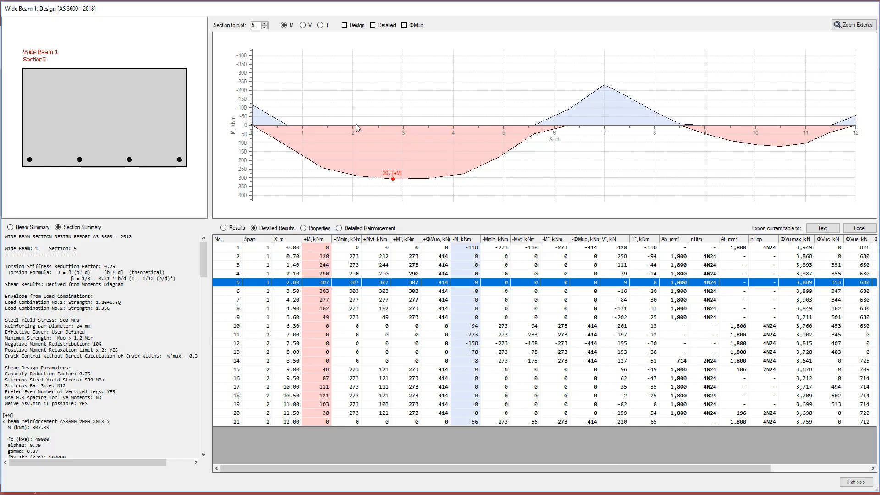
# Plot shear with the V'eq curve fitted to extents, checking sections 6, 8, 5, 3, 1 and 4.
pyautogui.click(303, 25)
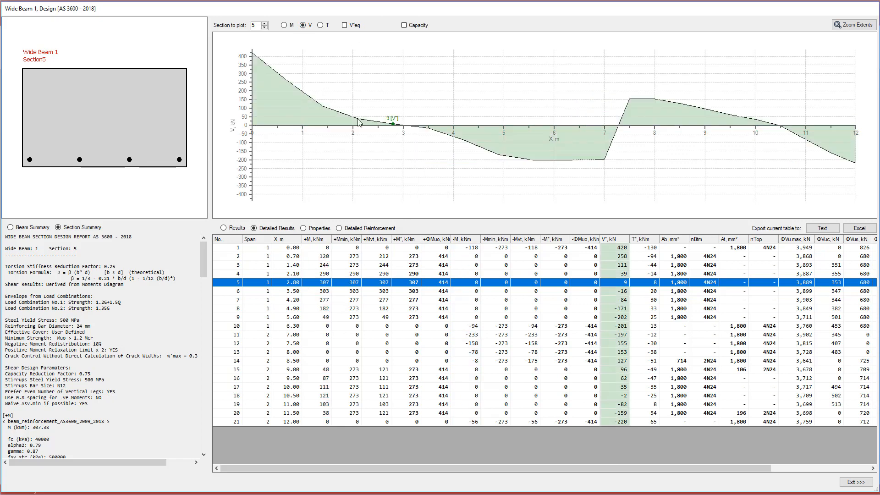
pyautogui.click(418, 293)
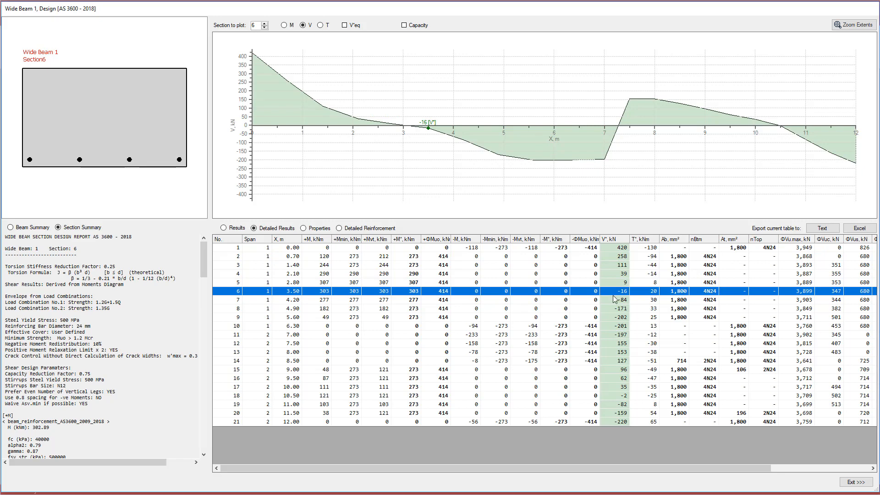
pyautogui.click(347, 26)
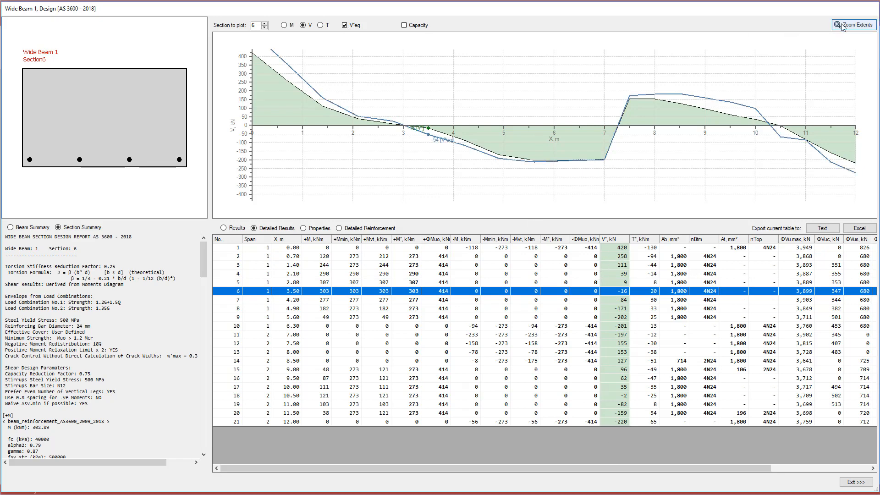
pyautogui.click(864, 25)
pyautogui.click(343, 309)
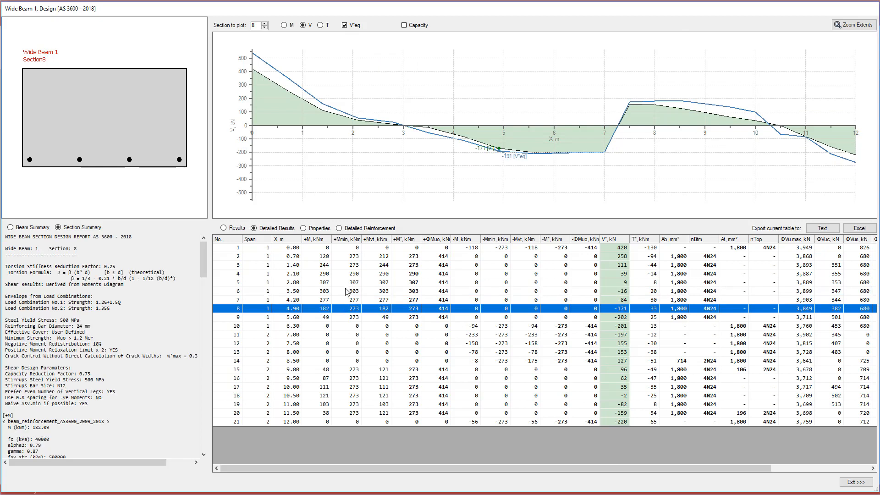
pyautogui.click(347, 283)
pyautogui.click(357, 266)
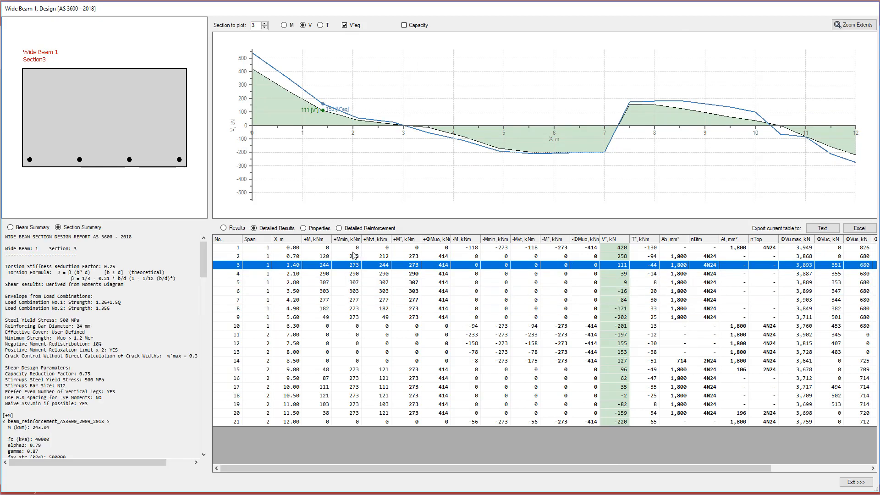
pyautogui.click(354, 248)
pyautogui.click(352, 274)
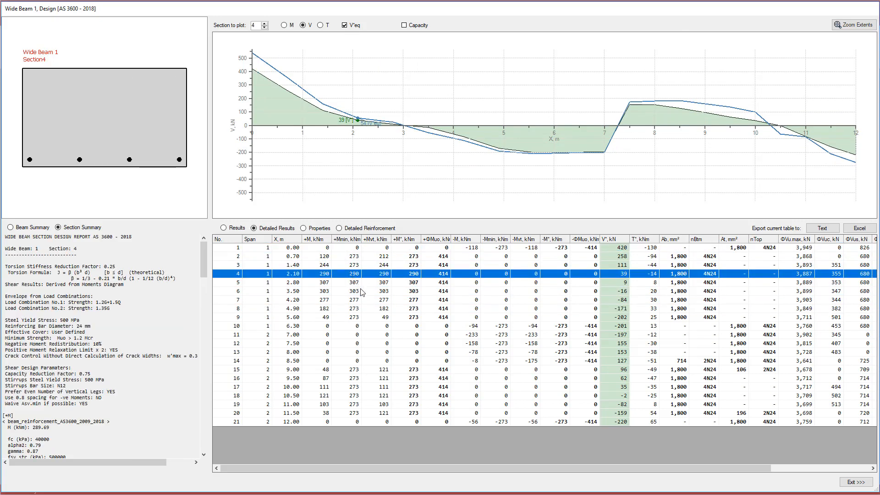
# Plot torsion with its capacity lines for sections 8 and 10.
pyautogui.click(320, 25)
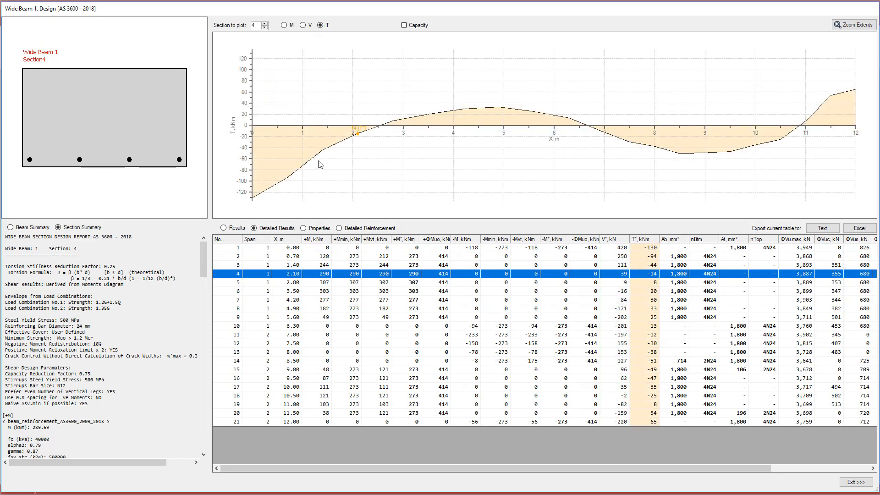
pyautogui.click(598, 310)
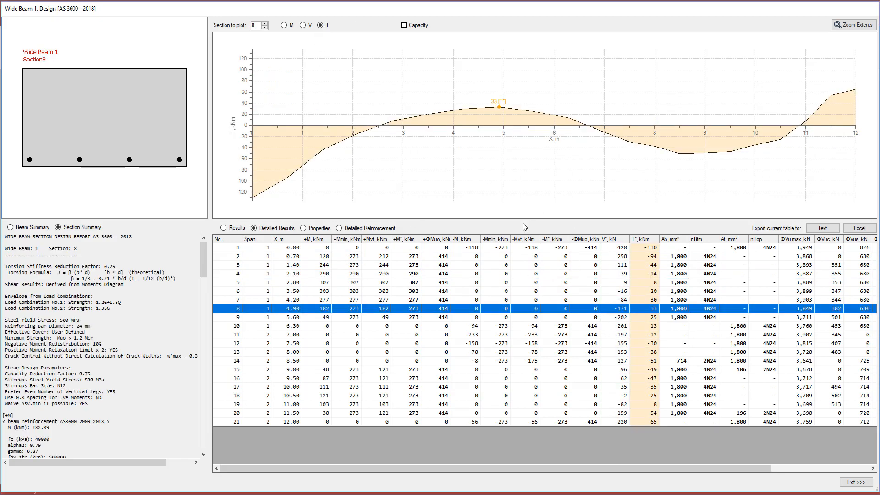
pyautogui.click(416, 25)
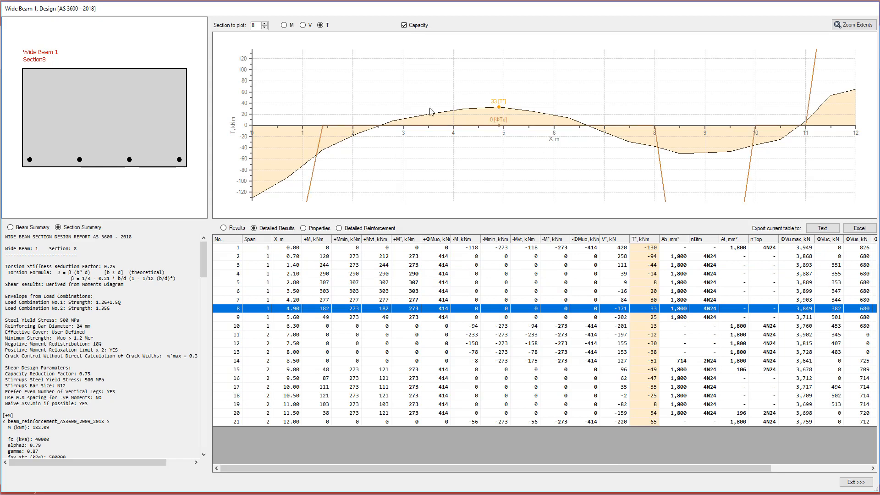
pyautogui.click(853, 24)
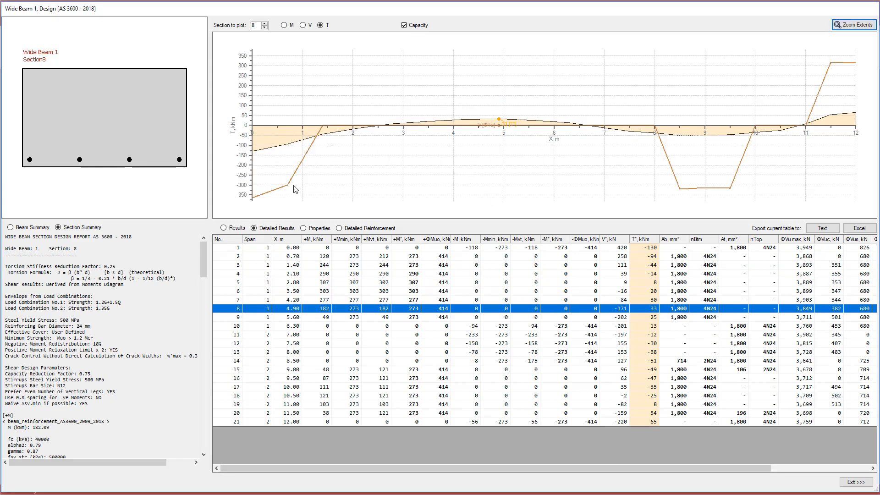
pyautogui.click(596, 326)
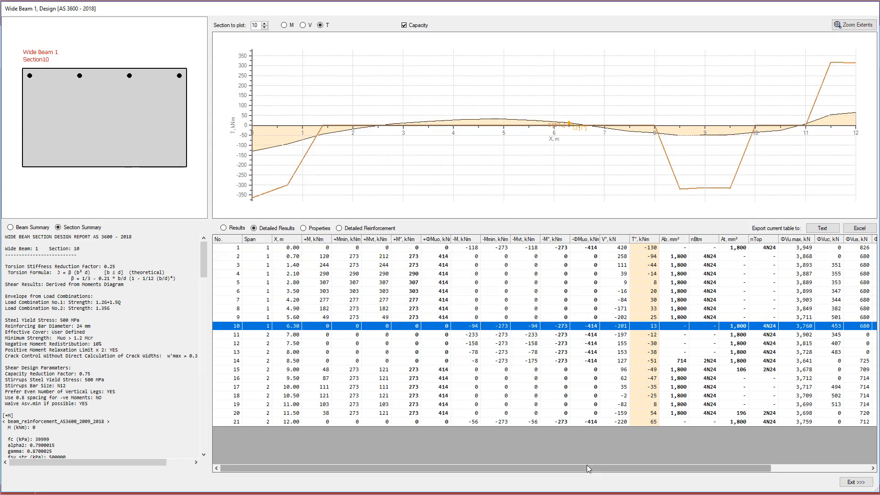
pyautogui.moveTo(589, 468); pyautogui.dragTo(728, 468)
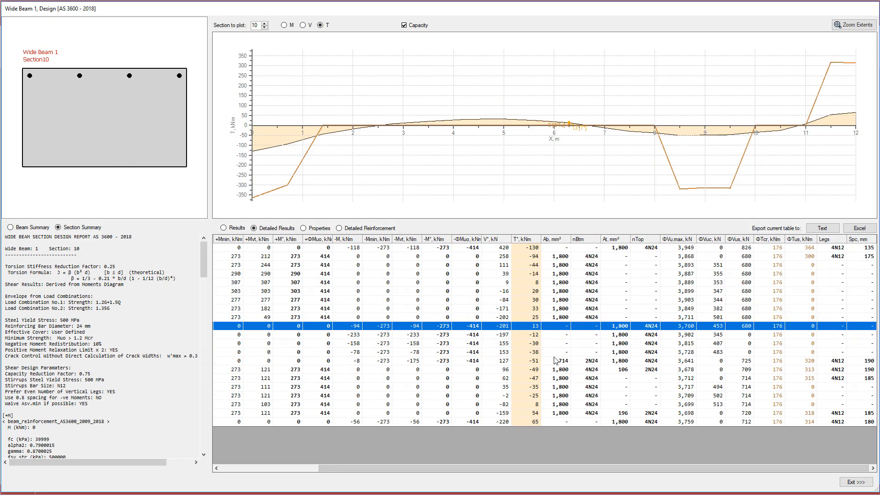
pyautogui.click(418, 27)
pyautogui.click(417, 26)
pyautogui.click(416, 26)
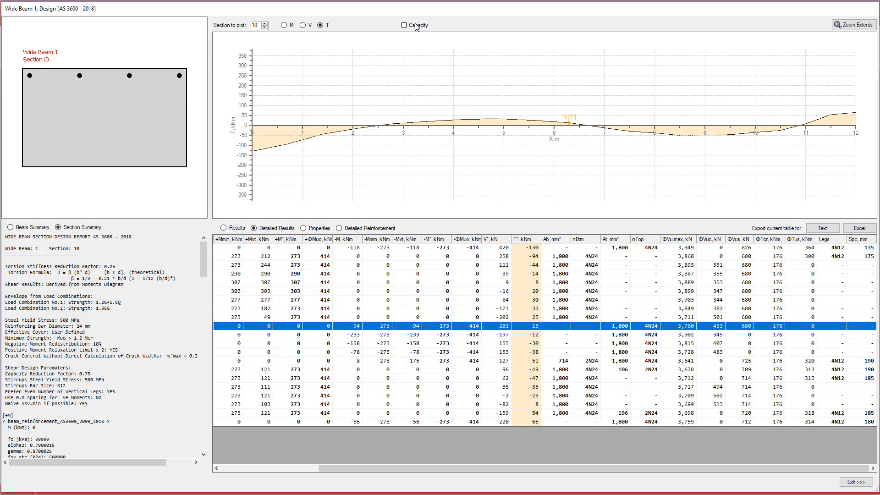
pyautogui.click(416, 27)
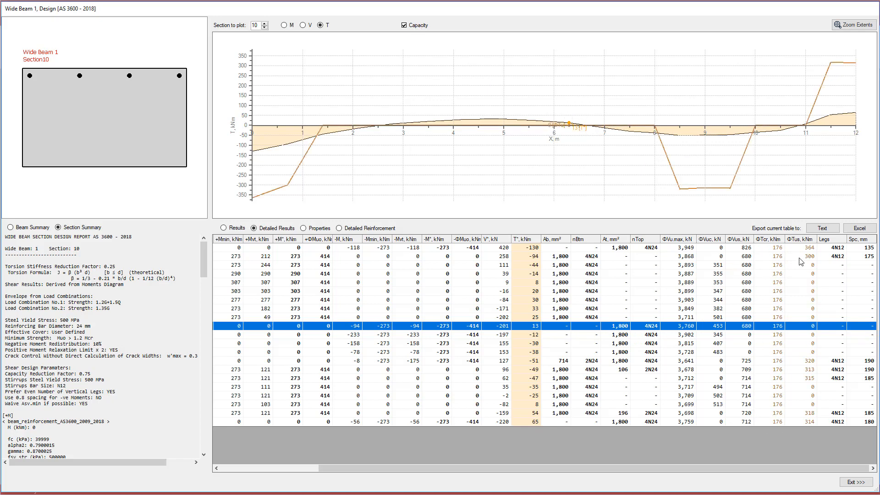
# Return to the plain shear diagram at section 10, with capacity and V*eq curves removed.
pyautogui.click(303, 26)
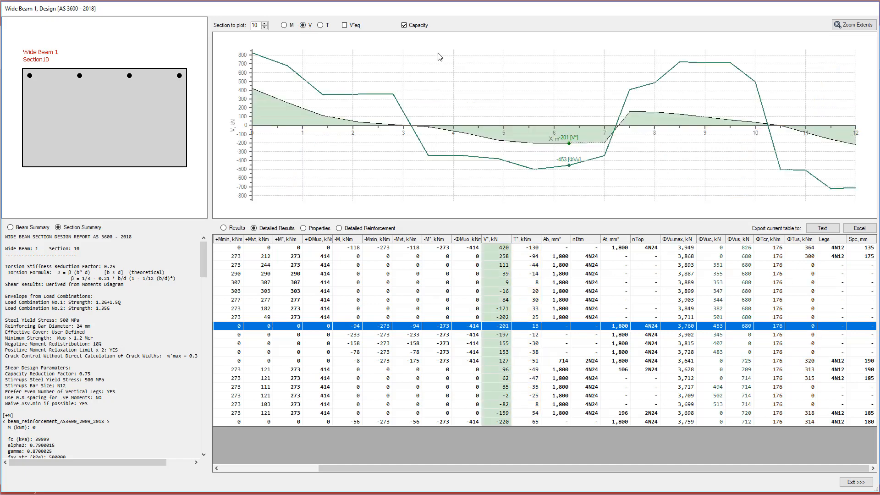
pyautogui.click(356, 26)
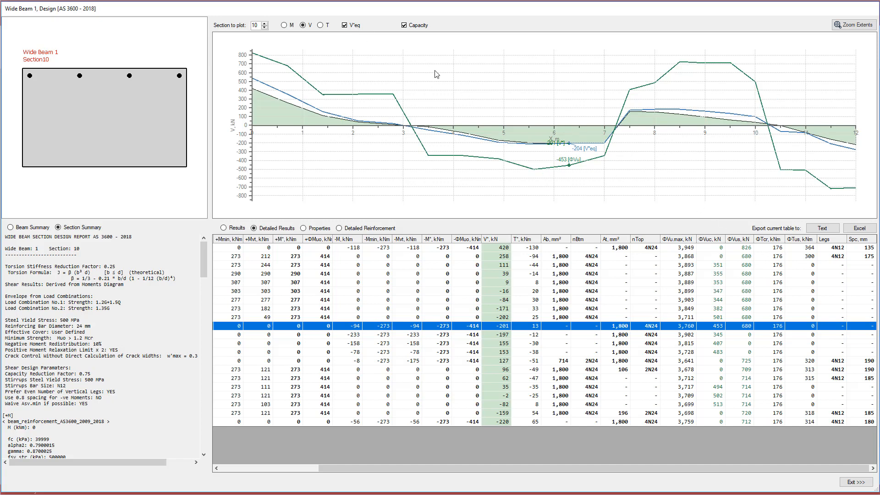
pyautogui.click(416, 28)
pyautogui.click(349, 28)
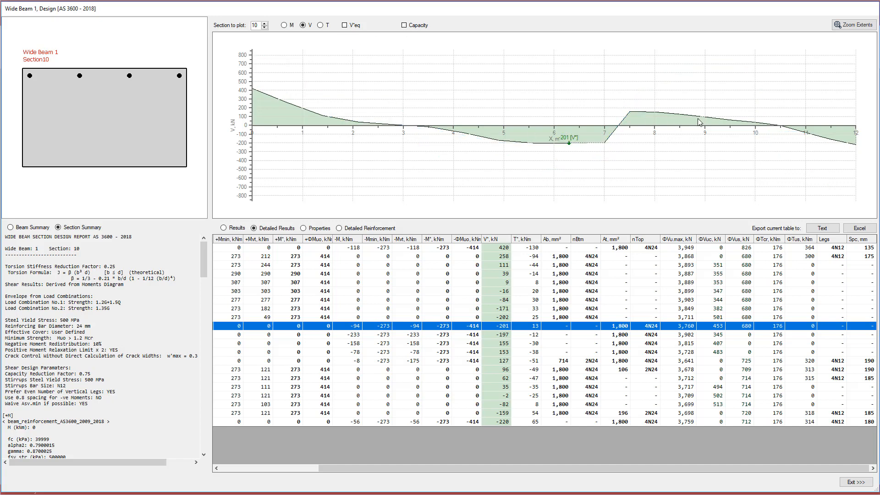
# Switch Wide Beam 1's plot back to bending moment and plot section 3.
pyautogui.click(284, 26)
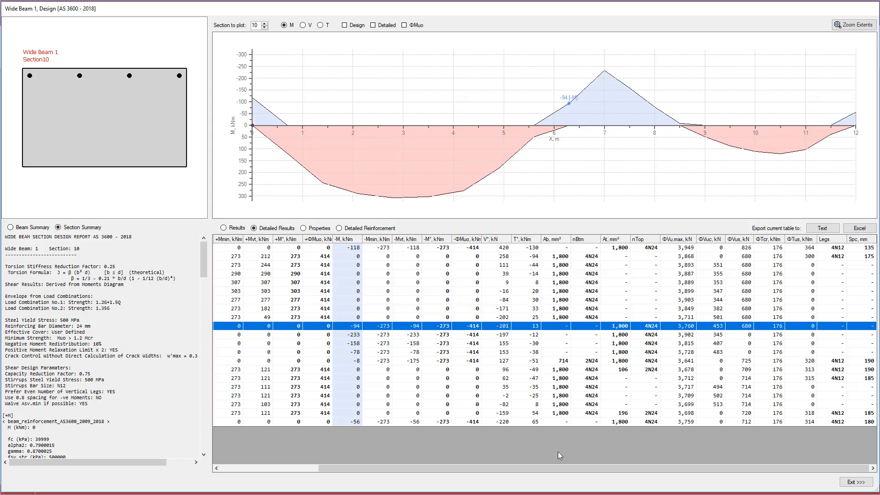
pyautogui.moveTo(511, 468); pyautogui.dragTo(364, 470)
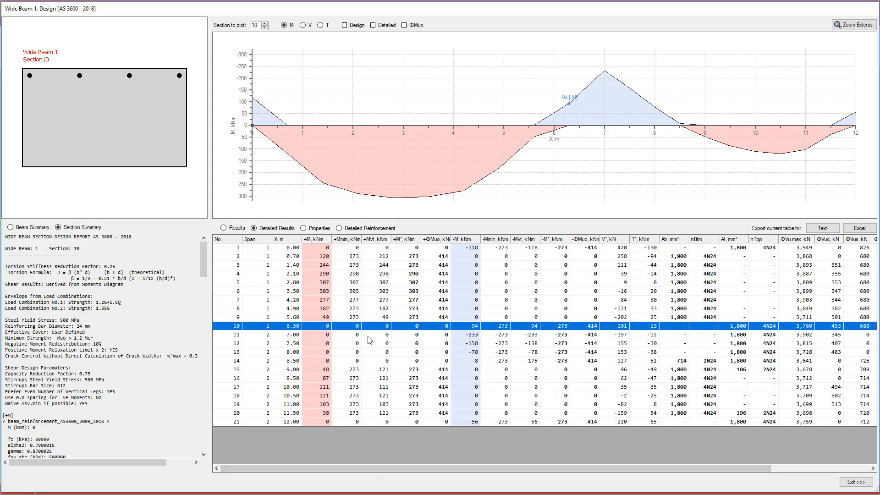
pyautogui.click(342, 263)
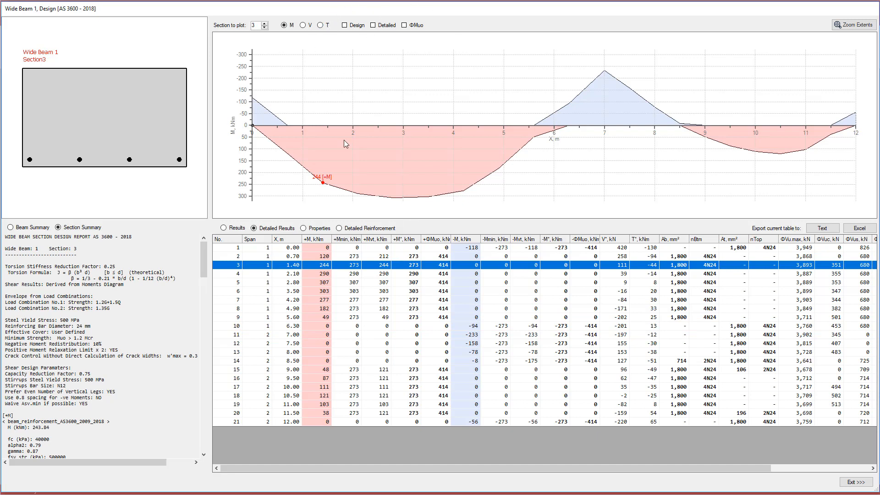
# With ΦMuo capacity lines shown, step through sections 4 and 5, then hide ΦMuo.
pyautogui.click(418, 26)
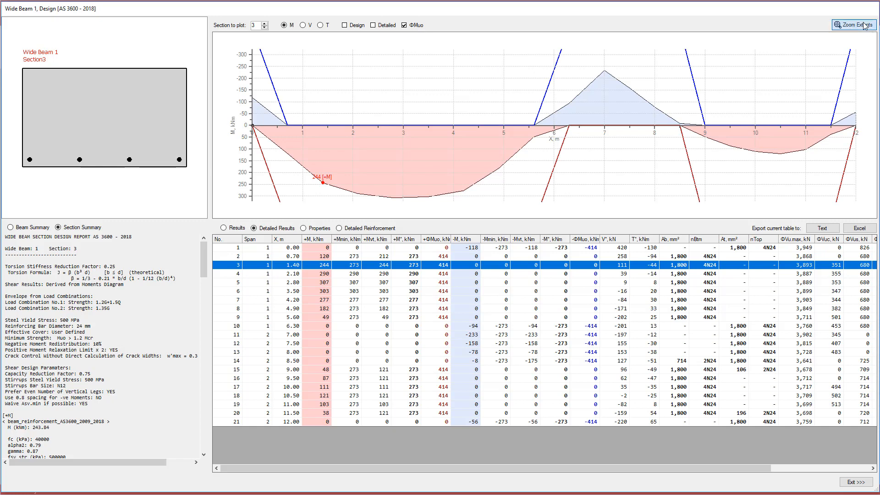
pyautogui.click(324, 275)
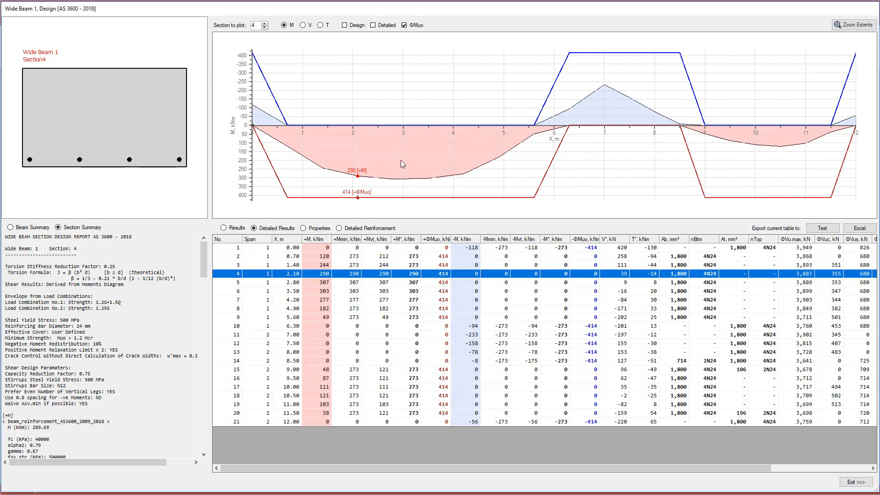
pyautogui.click(372, 284)
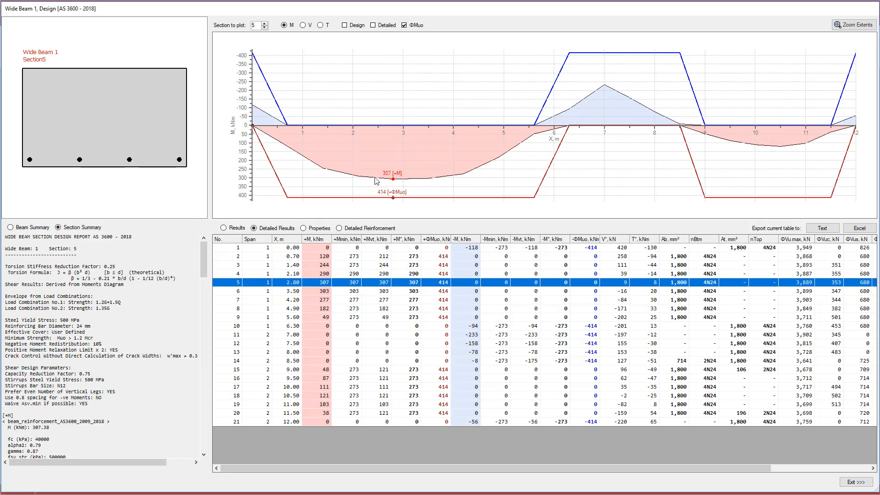
pyautogui.click(415, 26)
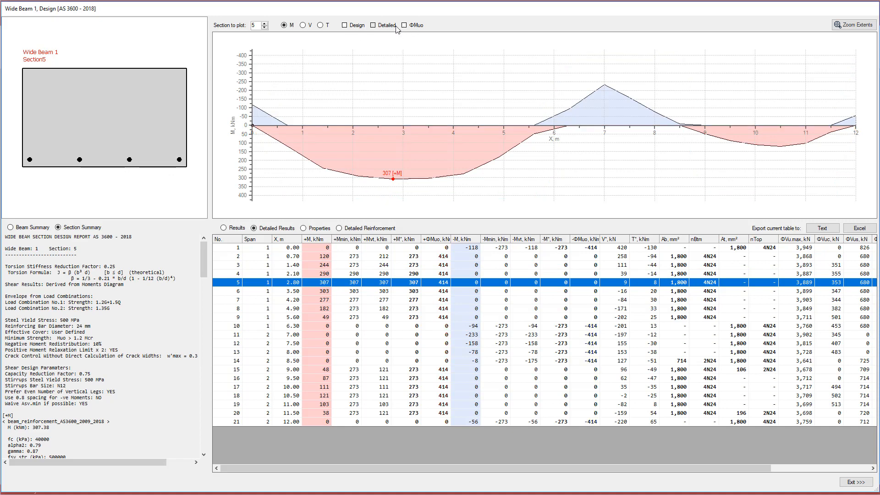
# Plot section 2 with detailed and design moment envelopes in a taller plot area.
pyautogui.click(373, 25)
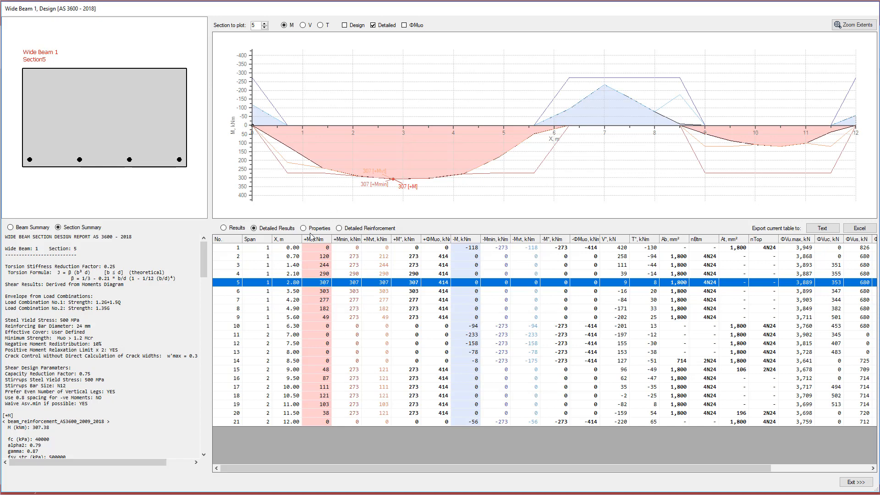
pyautogui.click(327, 258)
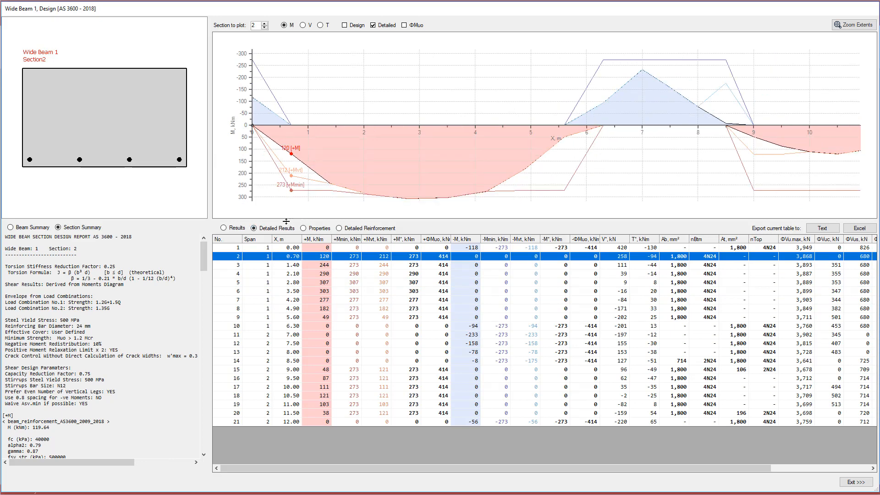
pyautogui.moveTo(286, 222); pyautogui.dragTo(290, 258)
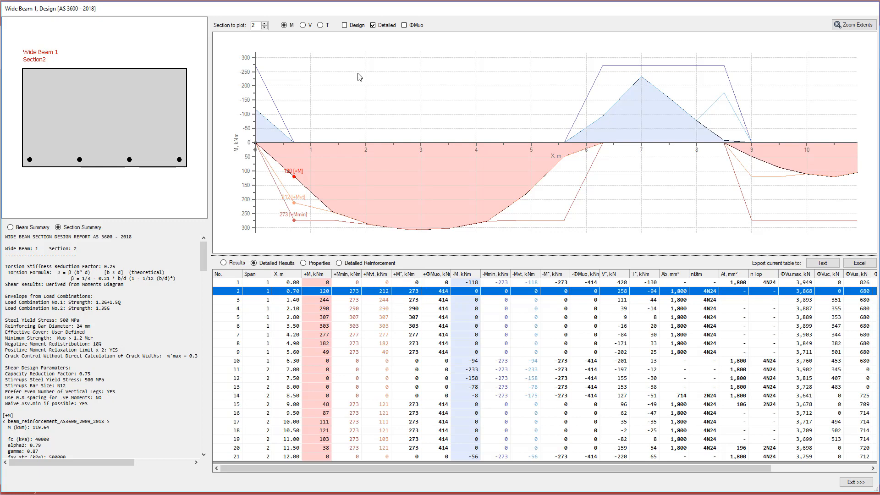
pyautogui.click(354, 27)
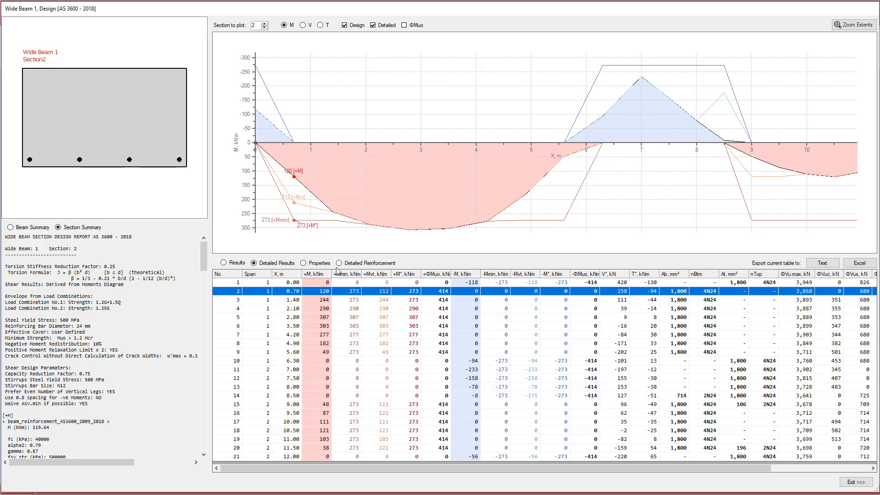
# Keep the design envelope, add ΦMuo capacity lines (414 kNm) and zoom to the whole beam.
pyautogui.click(351, 26)
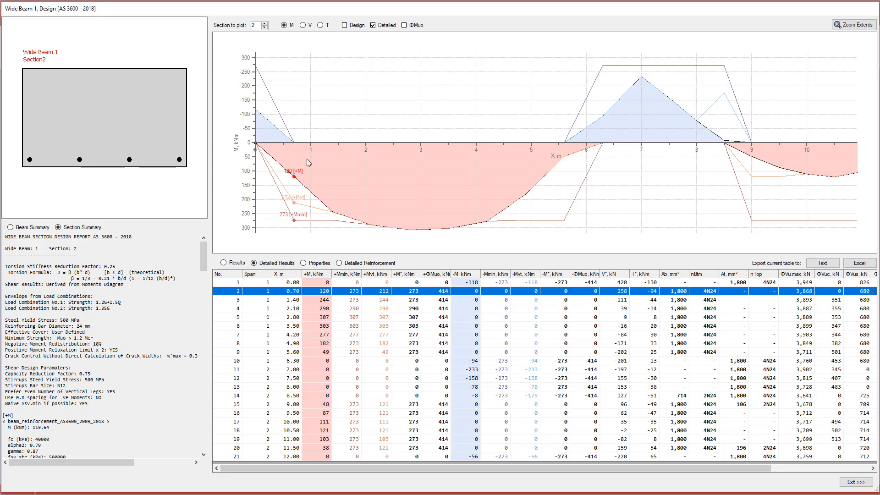
pyautogui.click(349, 26)
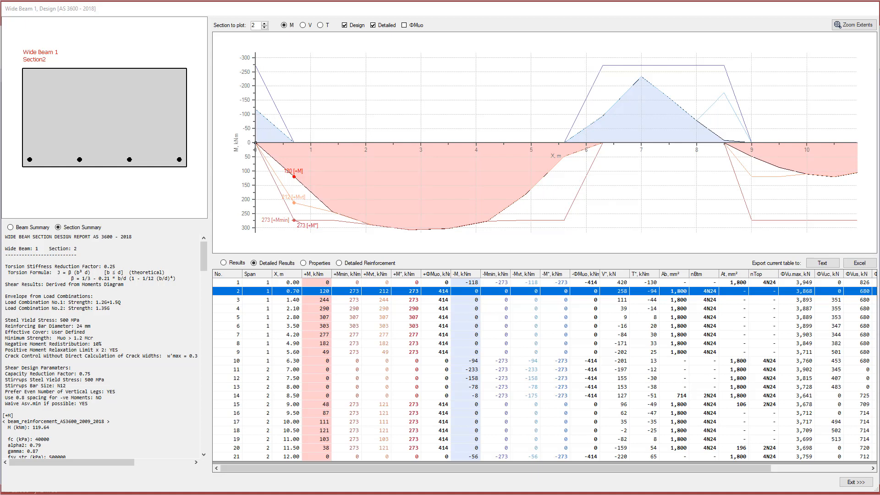
pyautogui.click(410, 26)
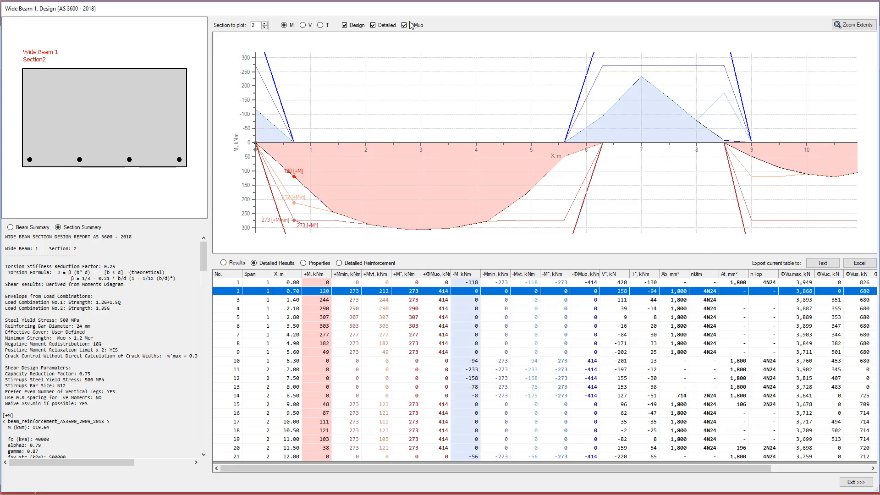
pyautogui.click(836, 25)
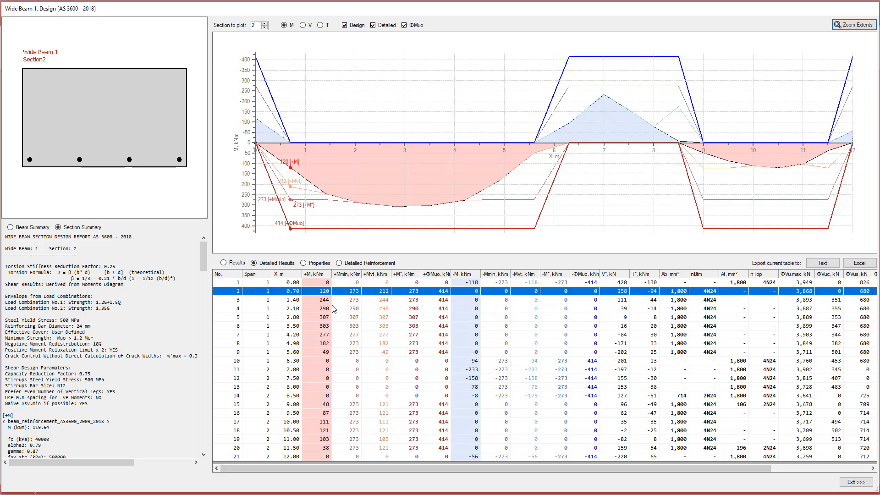
# Review Wide Beam 1's detailed reinforcement table, then exit the design results.
pyautogui.click(345, 267)
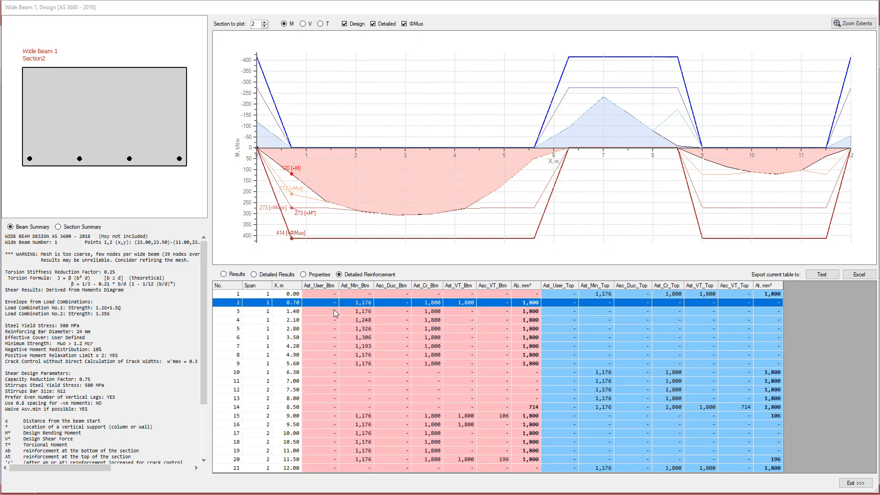
pyautogui.click(855, 484)
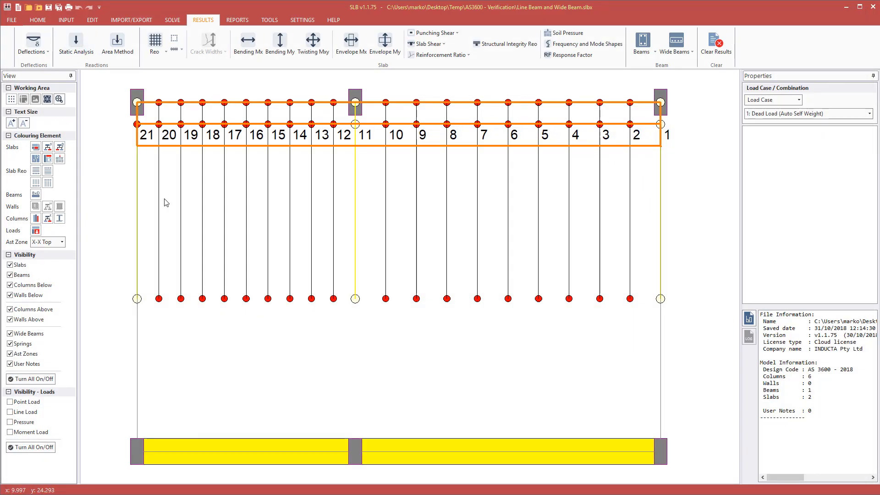
# Check slab zone 2's material properties and slab design type settings, cancelling without changes.
pyautogui.click(174, 143)
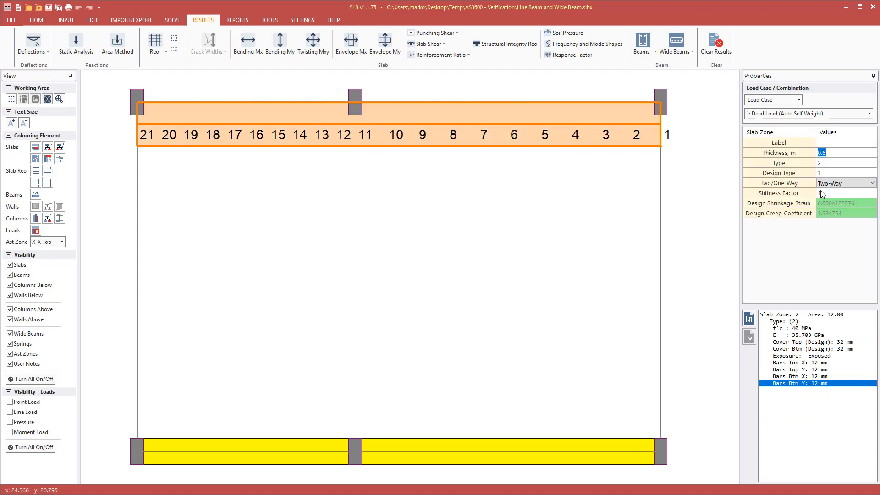
pyautogui.click(61, 22)
pyautogui.click(45, 44)
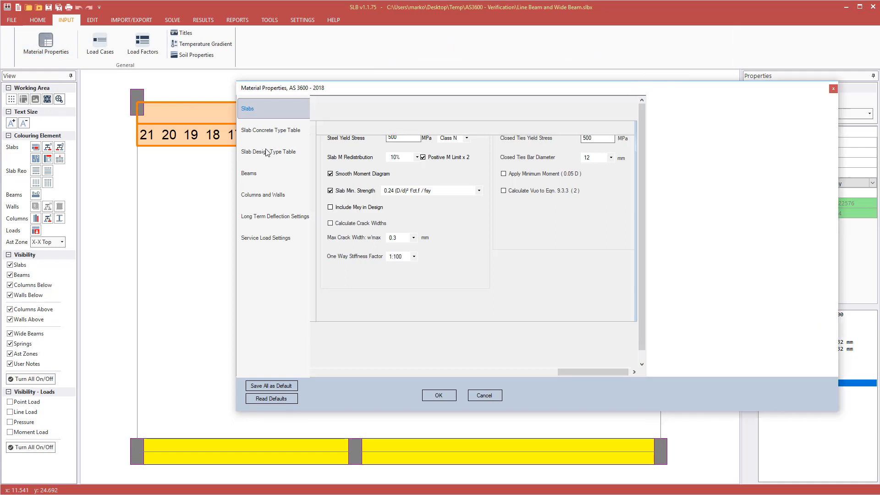
pyautogui.click(267, 152)
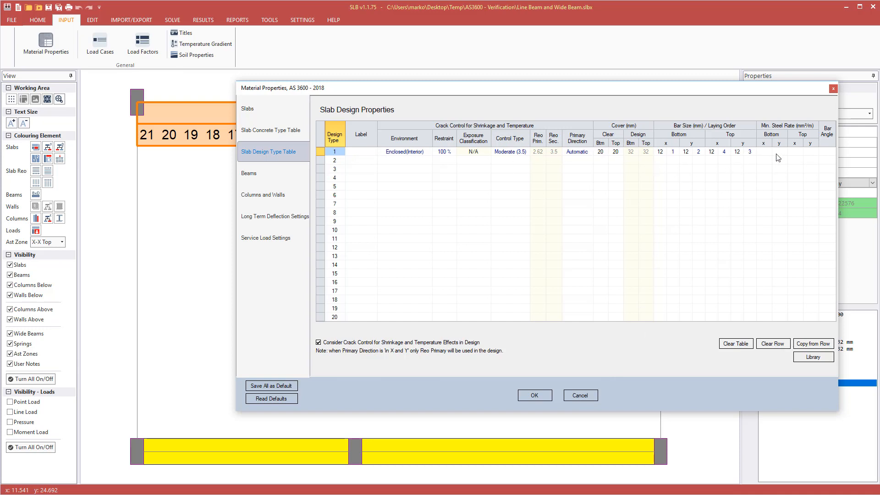
pyautogui.click(581, 396)
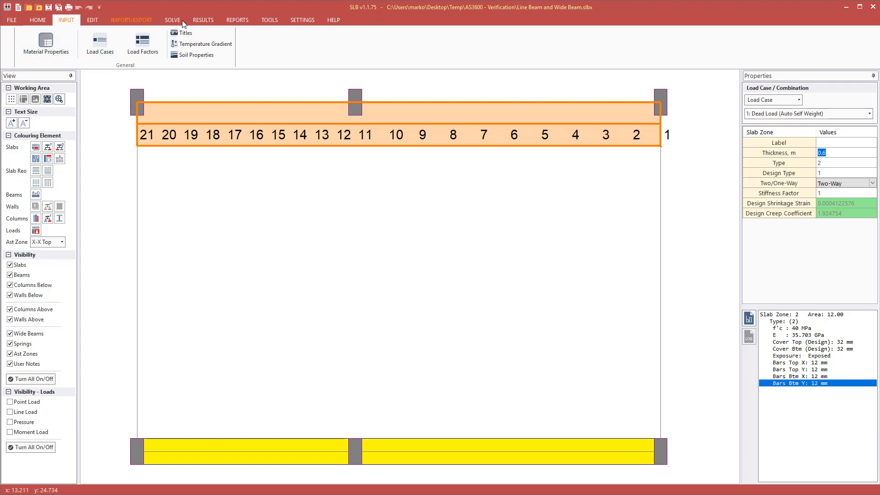
# Open Wide Beam 1's design results and enlarge the window to fill the screen.
pyautogui.click(201, 21)
pyautogui.click(671, 46)
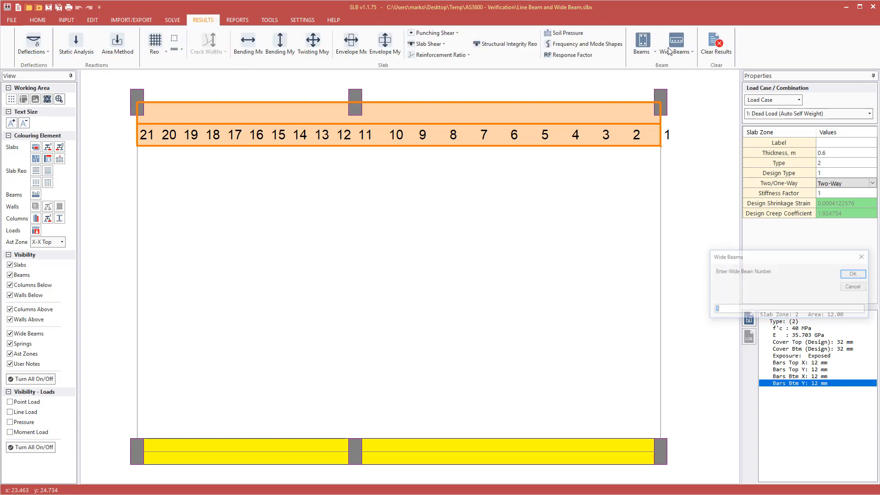
pyautogui.click(861, 276)
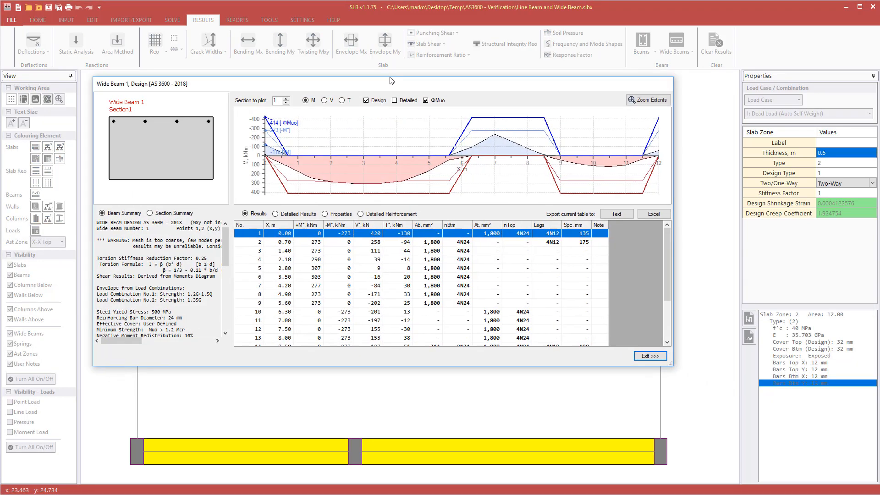
pyautogui.moveTo(392, 81); pyautogui.dragTo(302, 6)
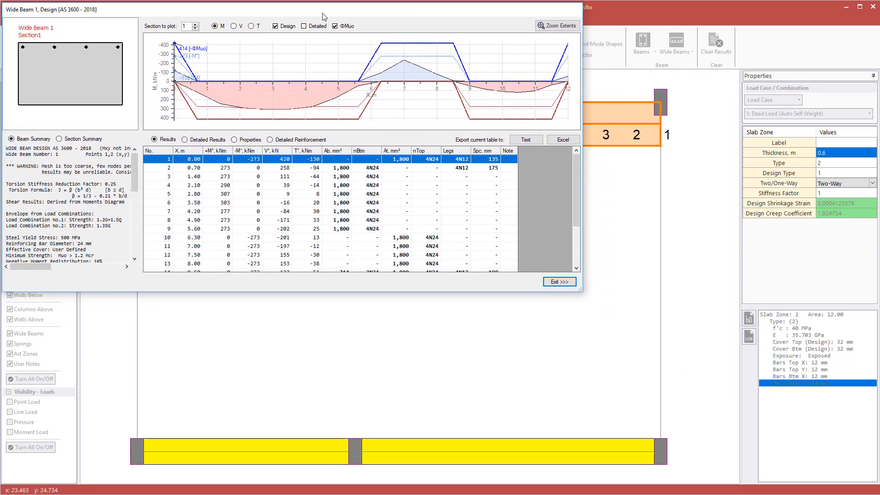
pyautogui.moveTo(577, 292); pyautogui.dragTo(872, 489)
# Show detailed reinforcement and plot section 2's detailed moment envelopes in a taller plot.
pyautogui.click(339, 229)
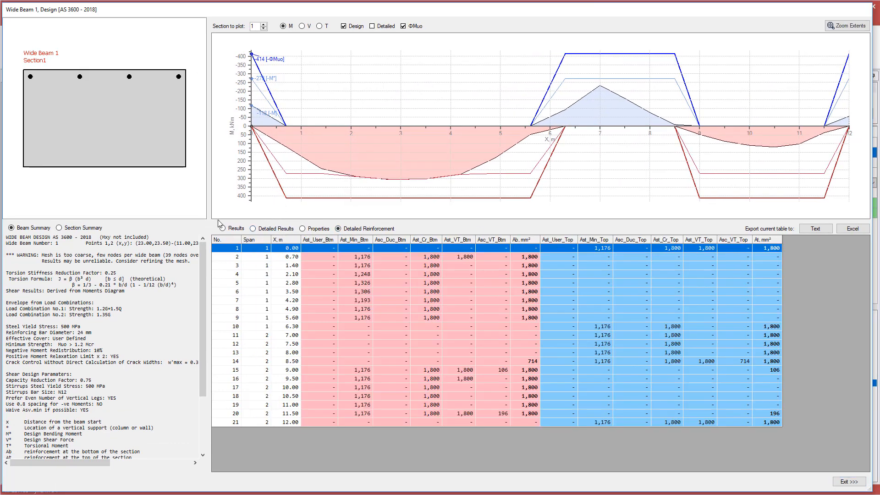
pyautogui.moveTo(274, 222); pyautogui.dragTo(279, 261)
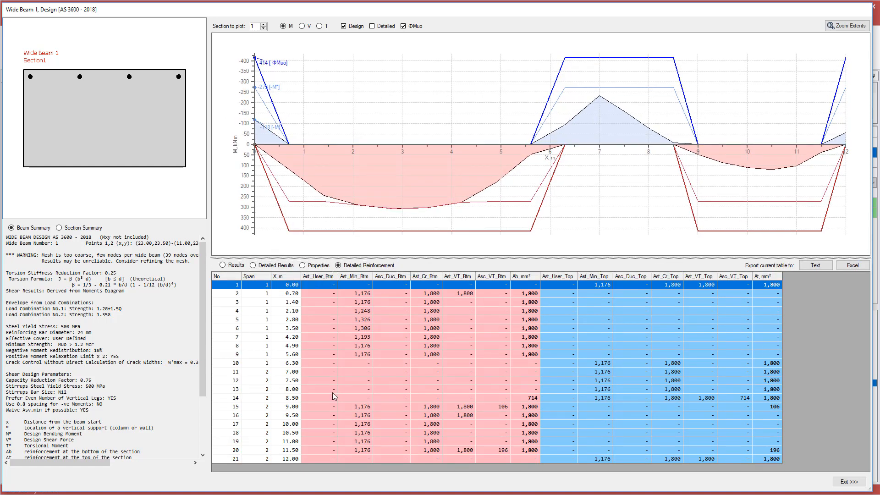
pyautogui.click(376, 294)
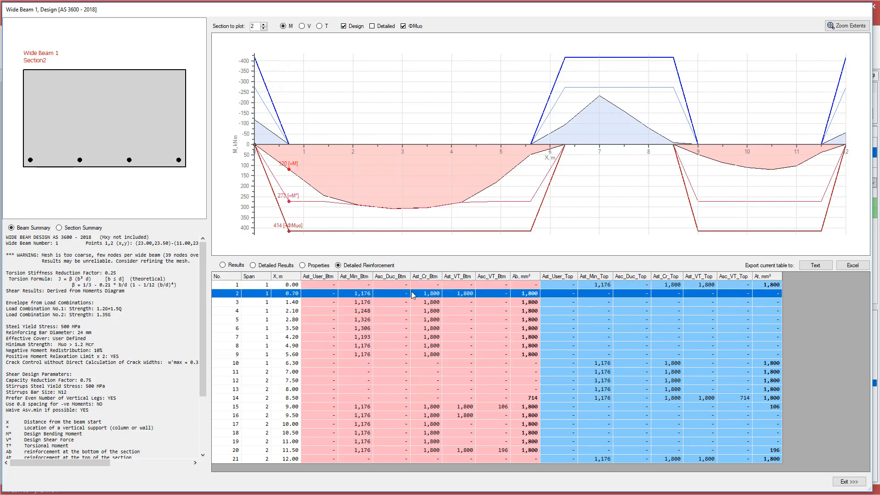
pyautogui.click(373, 26)
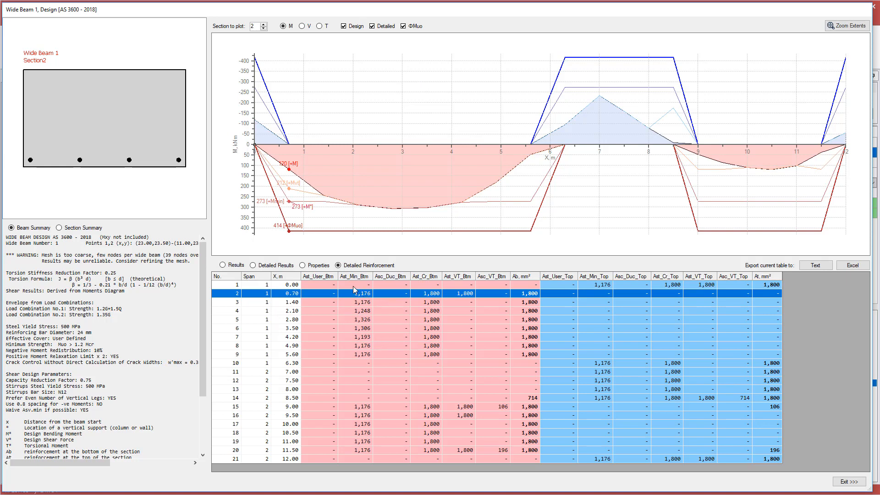
# Remove the design envelope from section 2's plot, keeping the ΦMuo capacity lines.
pyautogui.click(345, 28)
pyautogui.click(405, 28)
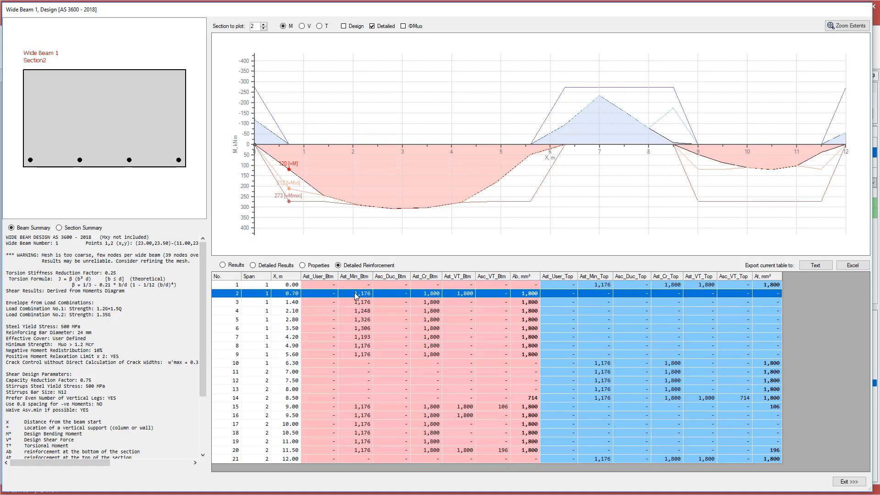
pyautogui.click(411, 28)
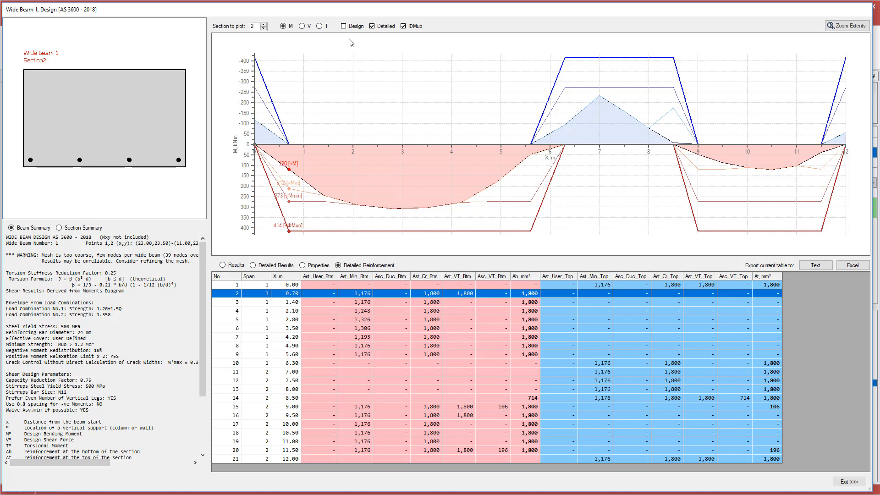
# Hide ΦMuo and plot section 15 at X 9.00 m with its top and bottom reinforcement.
pyautogui.click(414, 27)
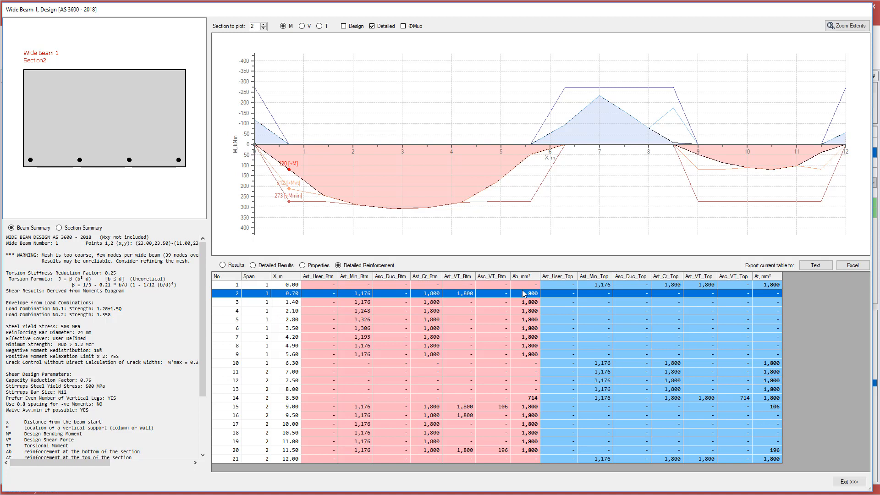
pyautogui.click(461, 410)
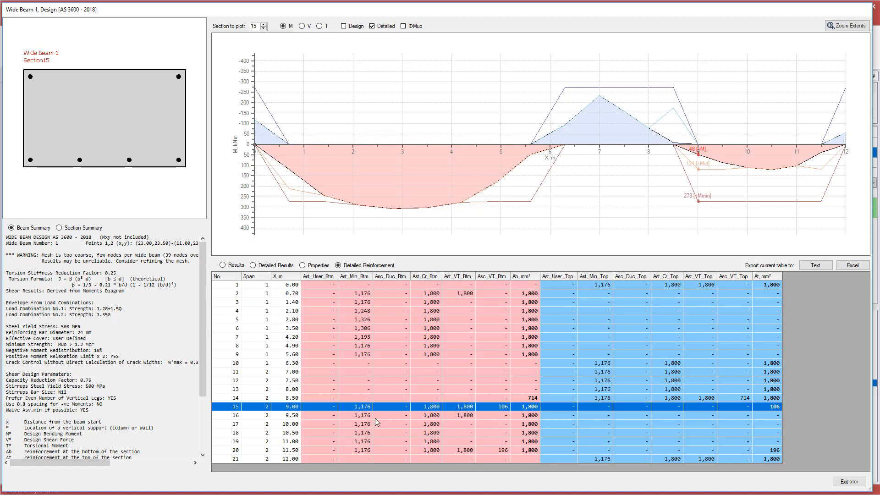
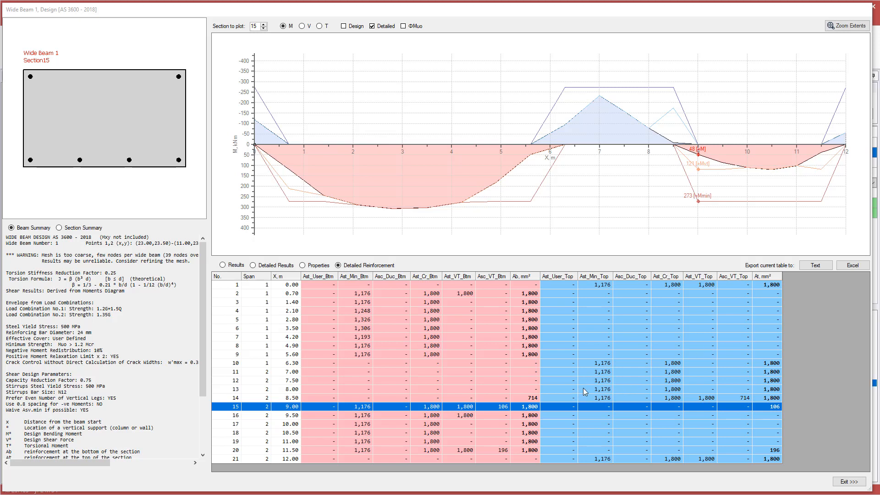
# Plot section 14, then section 13, from the Detailed Reinforcement table rows.
pyautogui.click(571, 397)
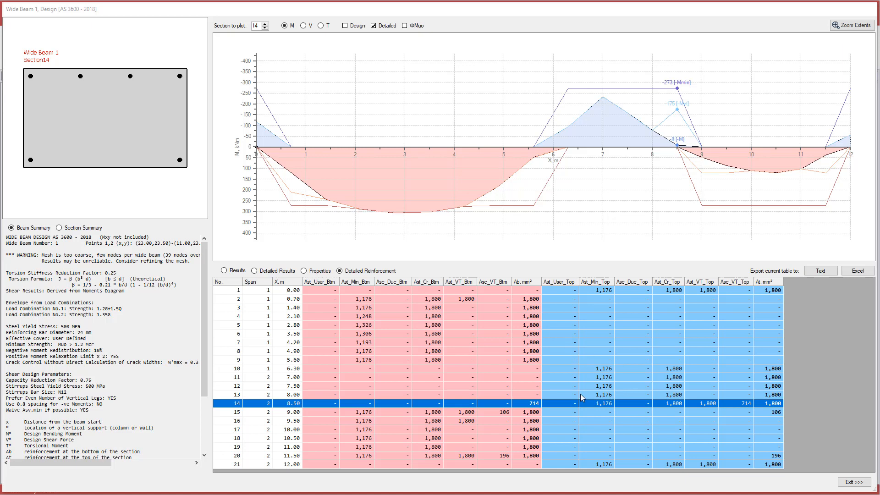
pyautogui.click(581, 396)
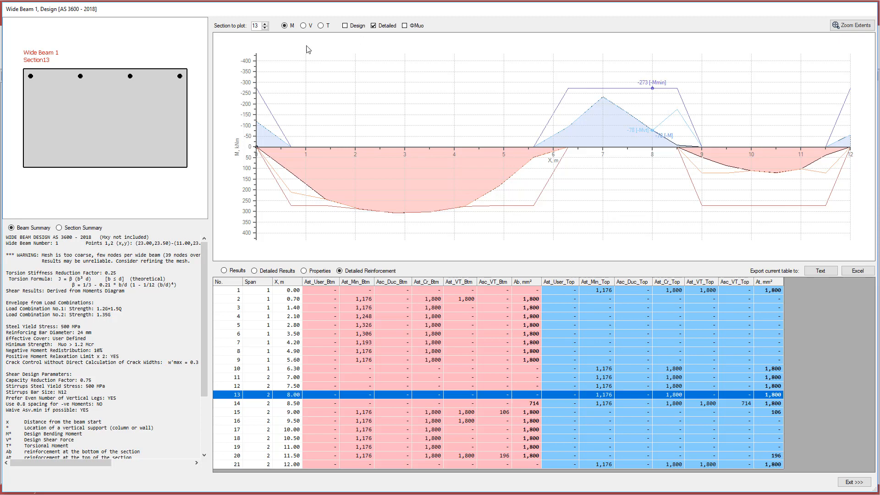
# Compare the torsion diagram results for sections 13 and 14, ending on section 13.
pyautogui.click(303, 25)
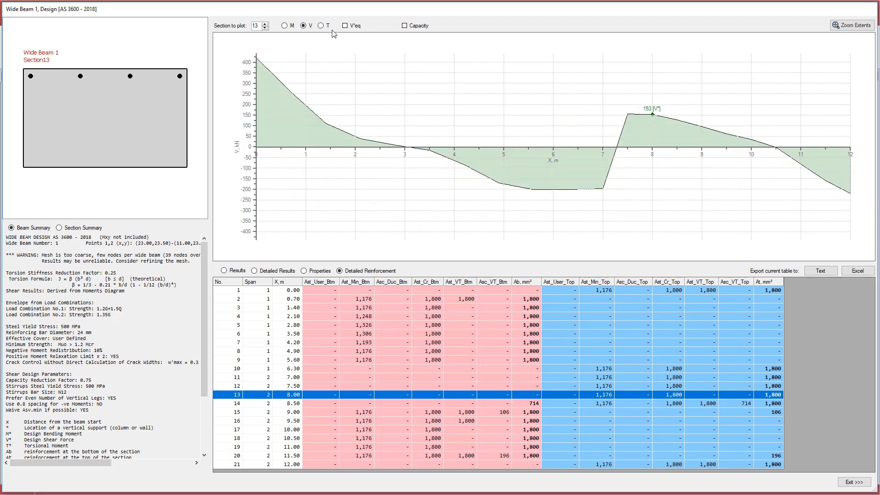
pyautogui.click(320, 26)
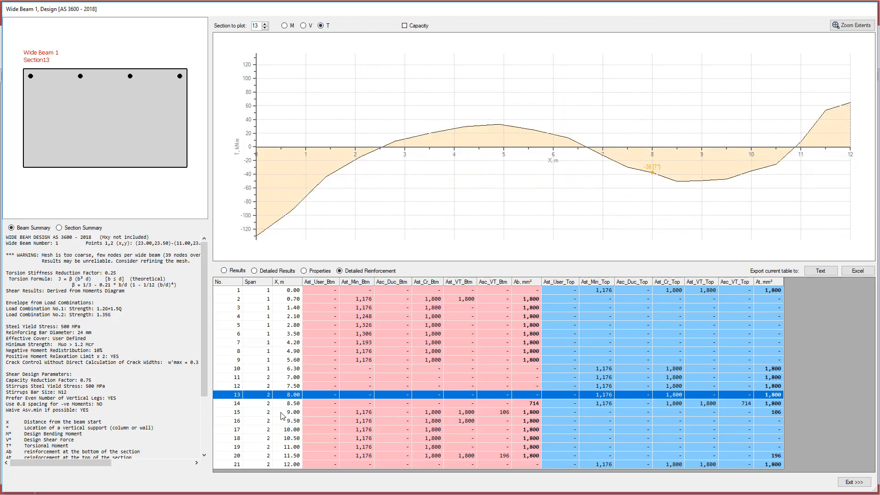
pyautogui.click(267, 402)
pyautogui.click(269, 397)
pyautogui.click(270, 404)
pyautogui.click(270, 397)
pyautogui.click(269, 405)
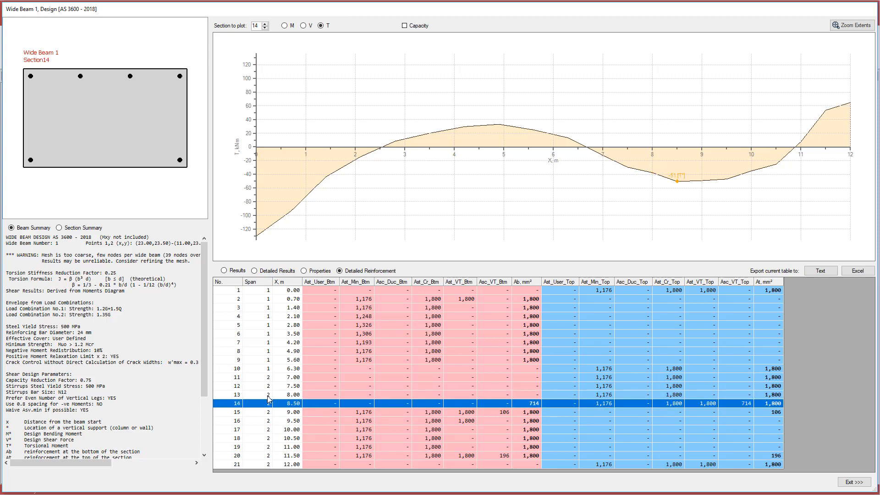
pyautogui.click(269, 396)
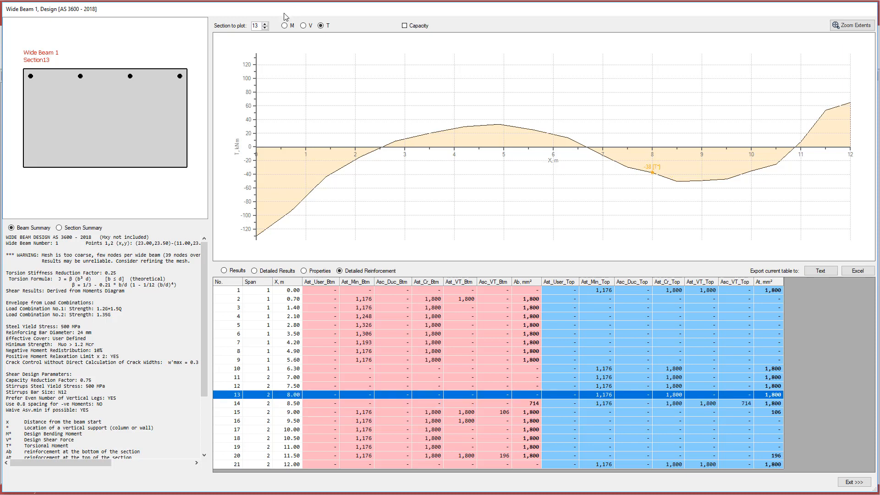
# Compare sections 13 and 14 on the shear diagram with the V*eq curve, then return to moments.
pyautogui.click(303, 26)
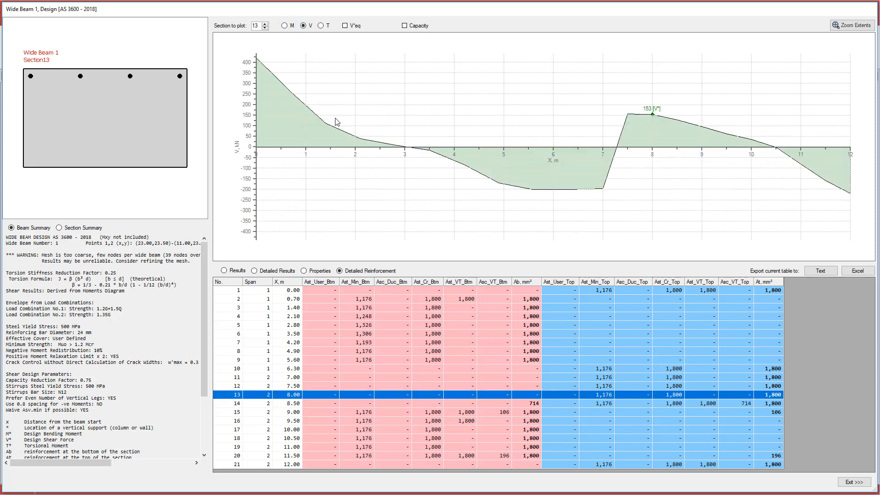
pyautogui.click(247, 404)
pyautogui.click(248, 396)
pyautogui.click(246, 406)
pyautogui.click(345, 27)
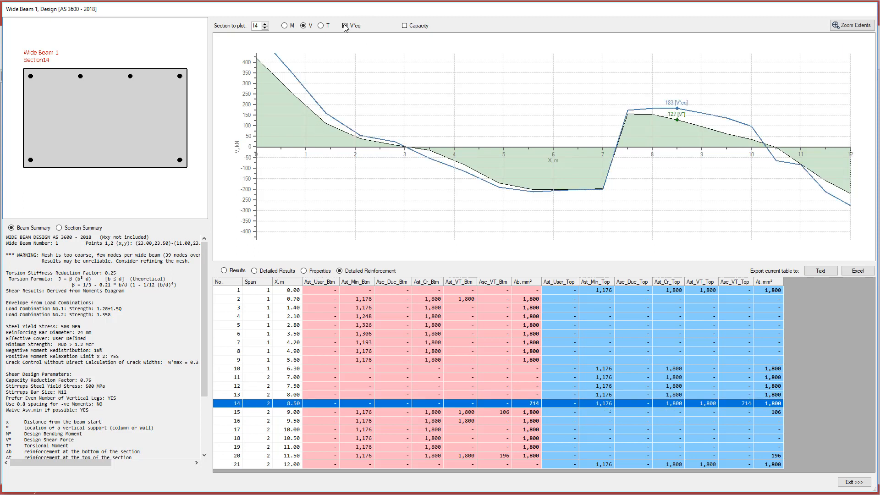
pyautogui.click(277, 396)
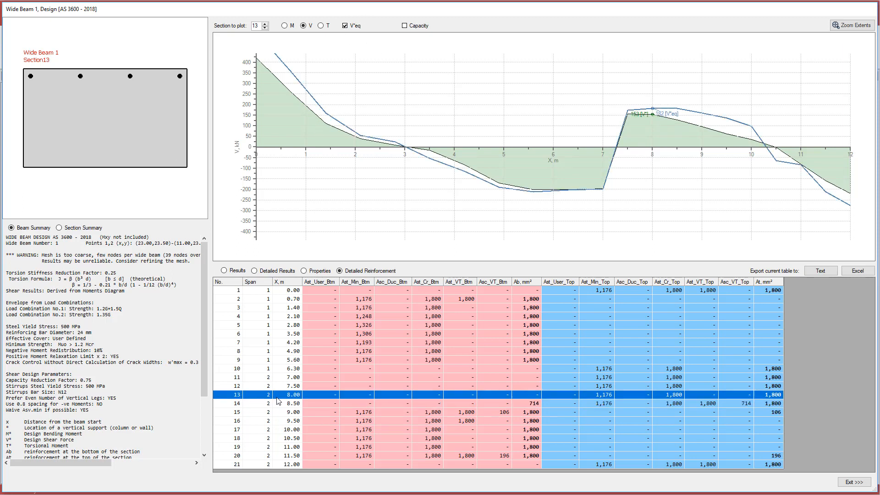
pyautogui.click(276, 402)
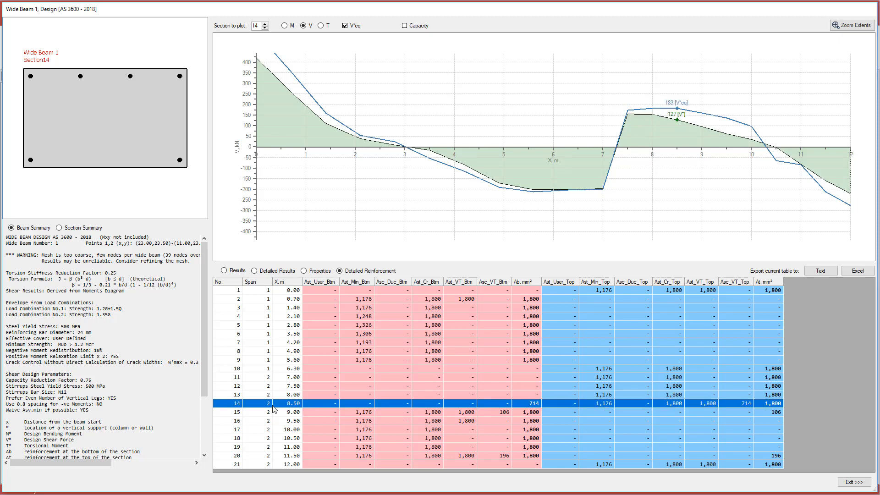
pyautogui.click(284, 25)
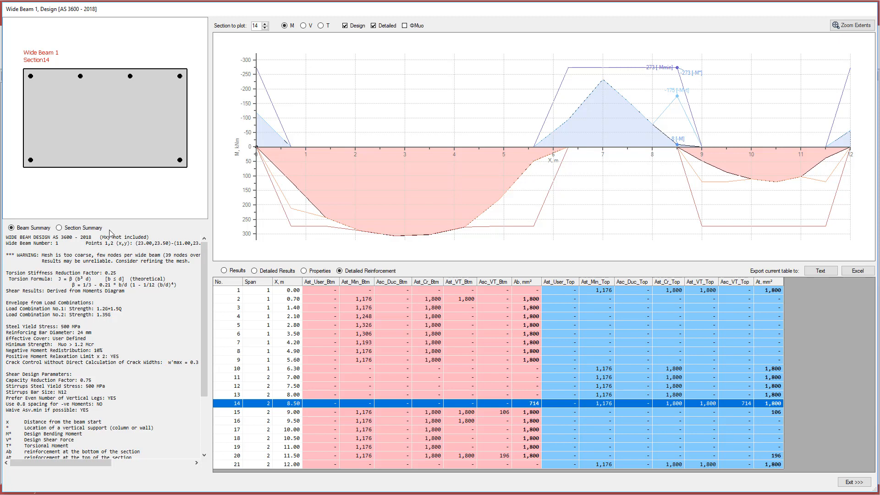
# Show the Section Summary report enlarged, then reopen it enlarged for section 13.
pyautogui.click(59, 227)
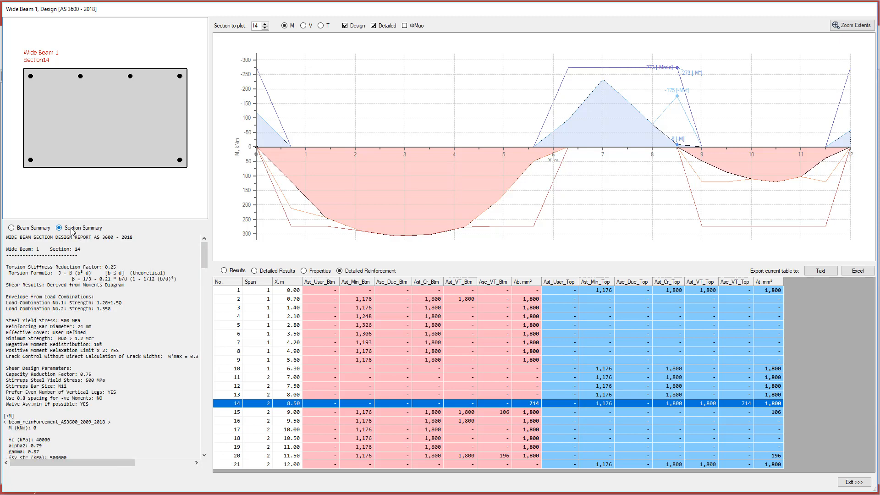
pyautogui.doubleClick(90, 291)
pyautogui.click(353, 13)
pyautogui.click(557, 397)
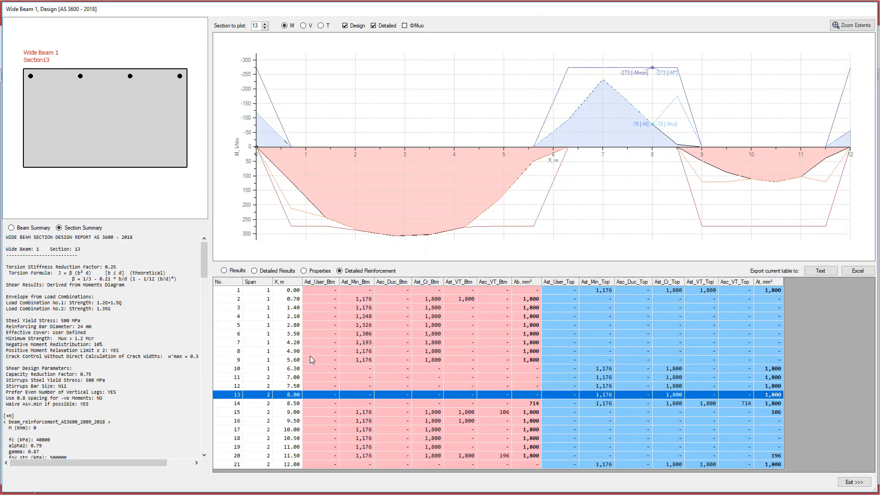
pyautogui.doubleClick(104, 301)
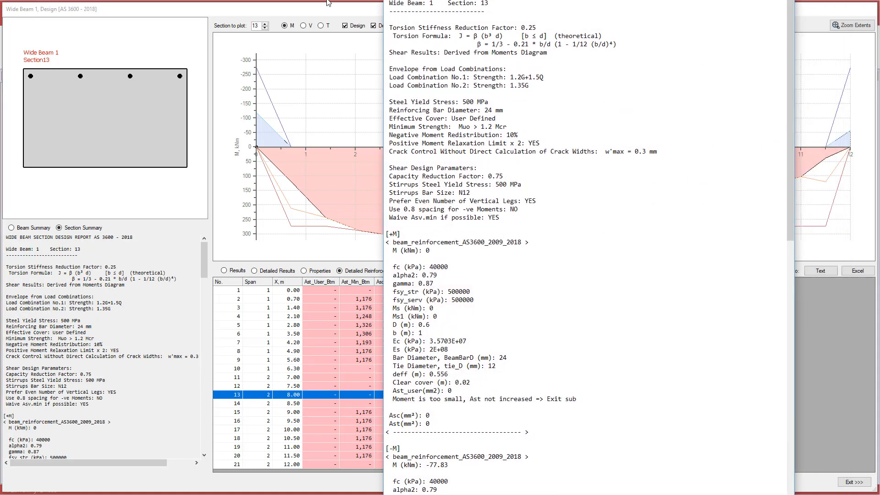
# Open section 13's report in Notepad and arrange it beside section 14's report.
pyautogui.doubleClick(550, 413)
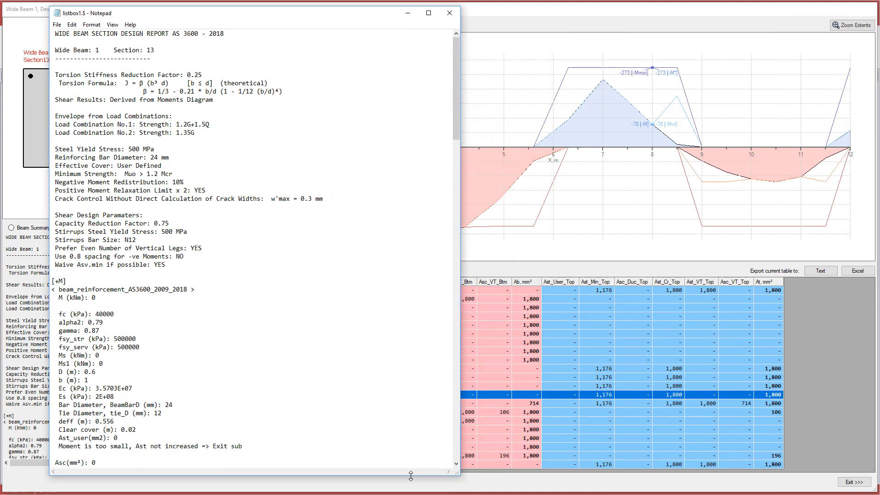
pyautogui.moveTo(618, 0); pyautogui.dragTo(623, 19)
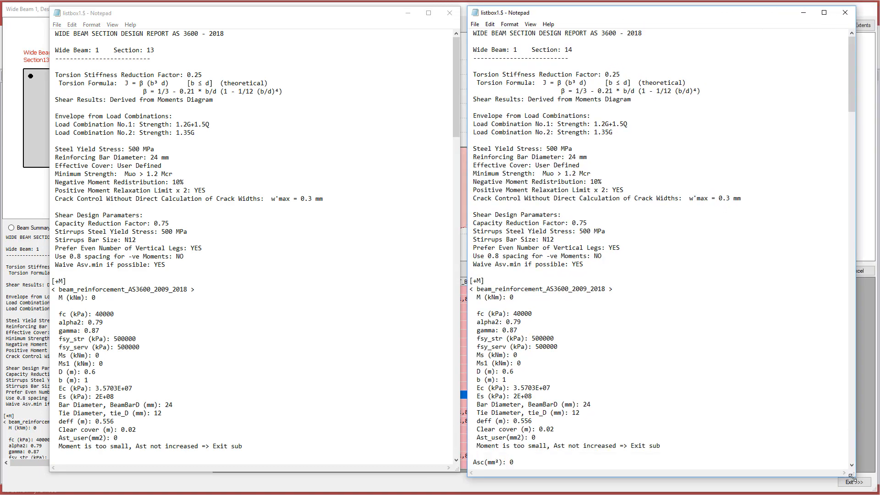
pyautogui.moveTo(453, 72); pyautogui.dragTo(453, 395)
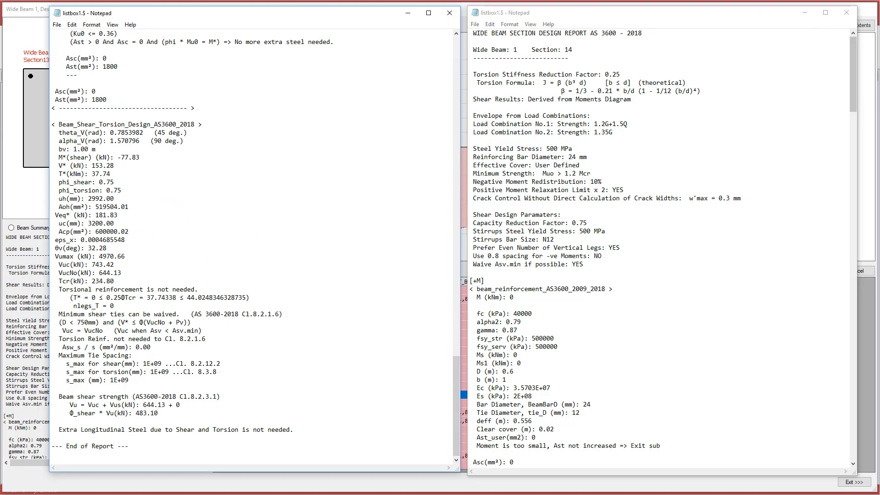
pyautogui.moveTo(854, 62); pyautogui.dragTo(829, 447)
pyautogui.moveTo(837, 388); pyautogui.dragTo(860, 298)
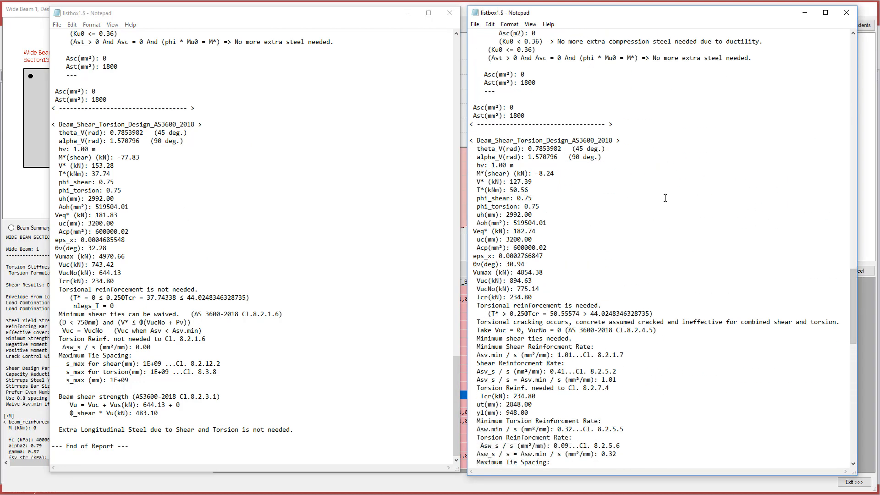
pyautogui.scroll(-1, 656, 195)
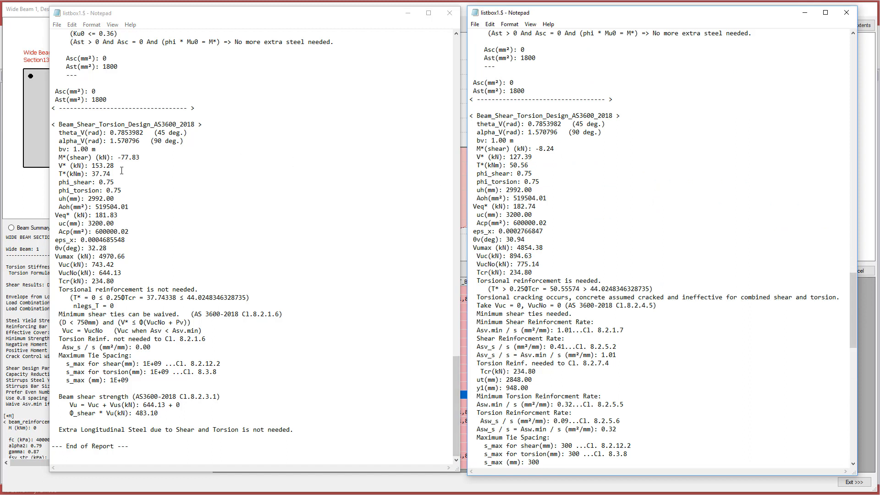
# Highlight both sections' V* and T* values, then section 13's torsion-not-needed and shear-tie waiver lines.
pyautogui.moveTo(121, 171); pyautogui.dragTo(52, 163)
pyautogui.moveTo(536, 165); pyautogui.dragTo(470, 156)
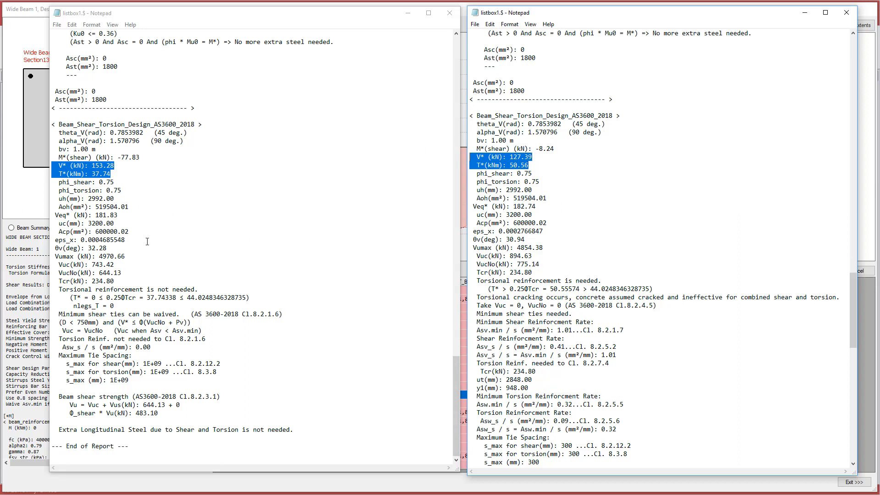
pyautogui.moveTo(198, 290); pyautogui.dragTo(58, 293)
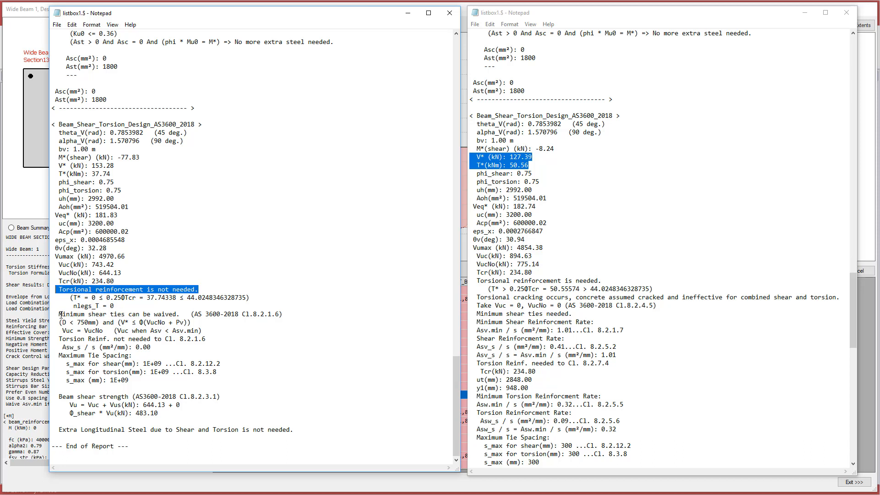
pyautogui.moveTo(61, 315)
pyautogui.mouseDown()
pyautogui.moveTo(222, 317)
pyautogui.moveTo(246, 331)
pyautogui.moveTo(95, 330)
pyautogui.moveTo(58, 314)
pyautogui.mouseUp()
pyautogui.click(223, 331)
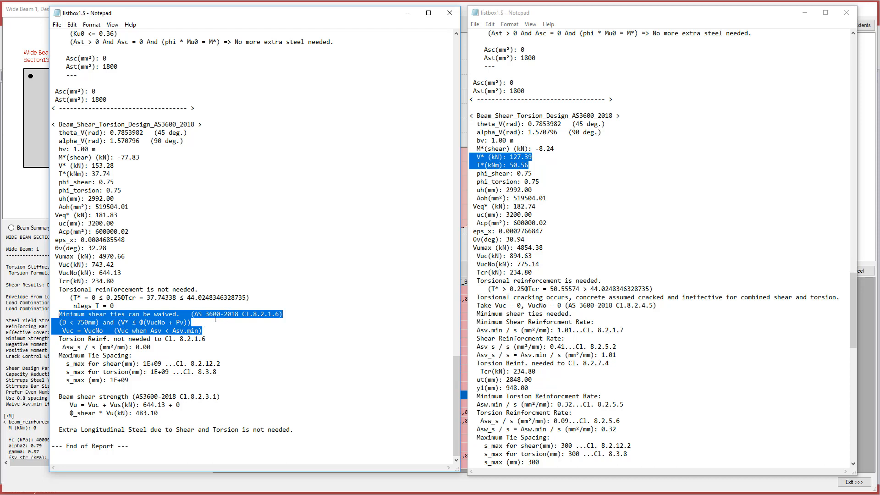
pyautogui.moveTo(216, 331); pyautogui.dragTo(51, 314)
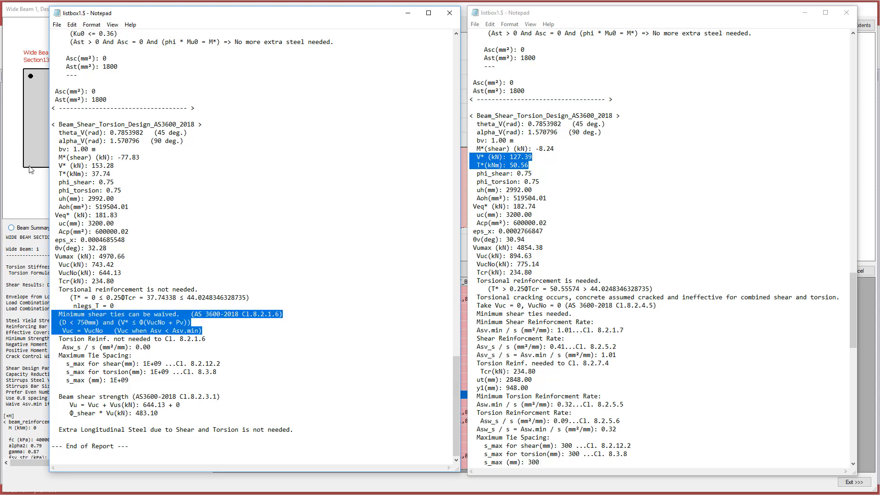
pyautogui.click(14, 9)
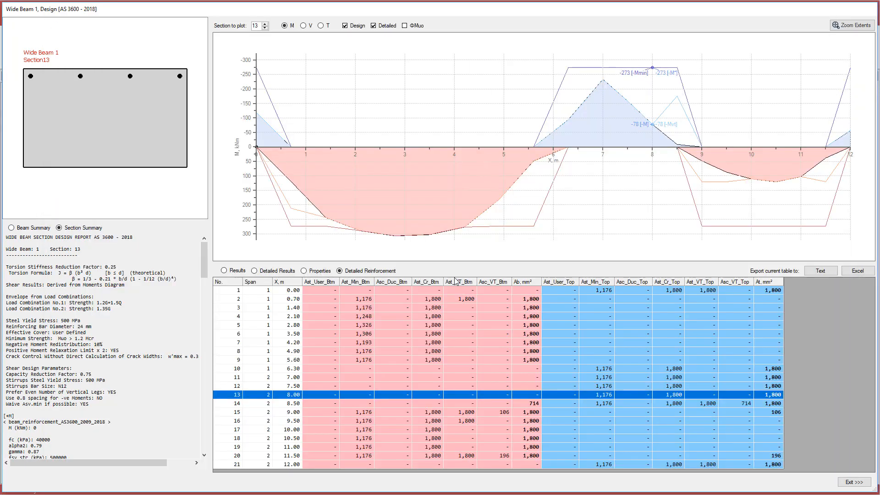
# Show section 13's Results table, then switch back to the Detailed Reinforcement table.
pyautogui.click(241, 273)
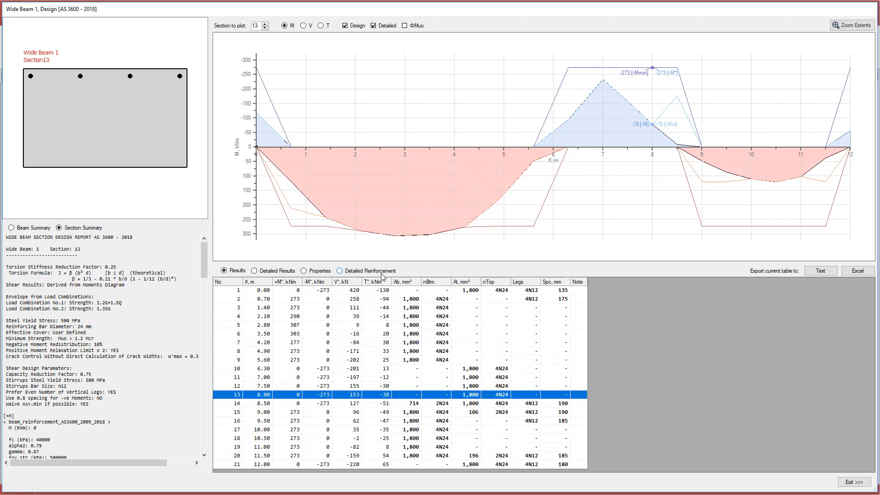
pyautogui.click(366, 271)
# In section 14's report, highlight T* of 50.56 kNm and 'Torsional reinforcement is needed.'.
pyautogui.hotkey('alt', 'Tab')
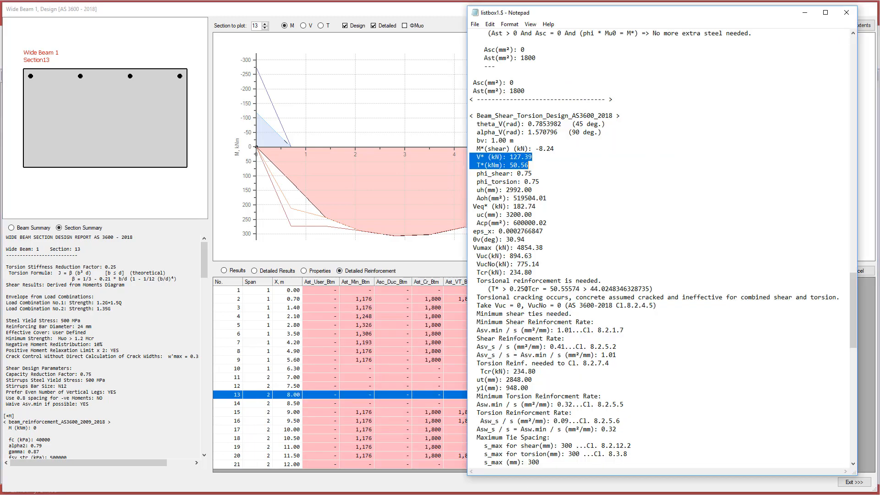
pyautogui.hotkey('alt', 'Tab')
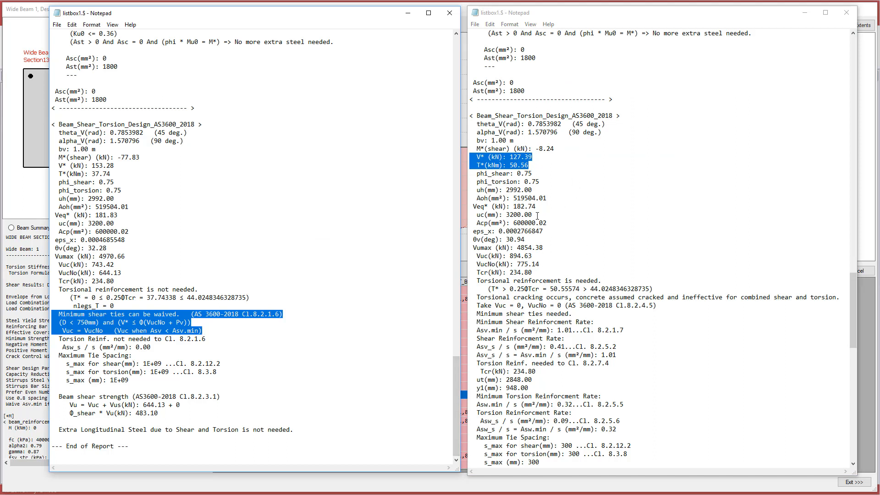
pyautogui.moveTo(529, 165); pyautogui.dragTo(480, 165)
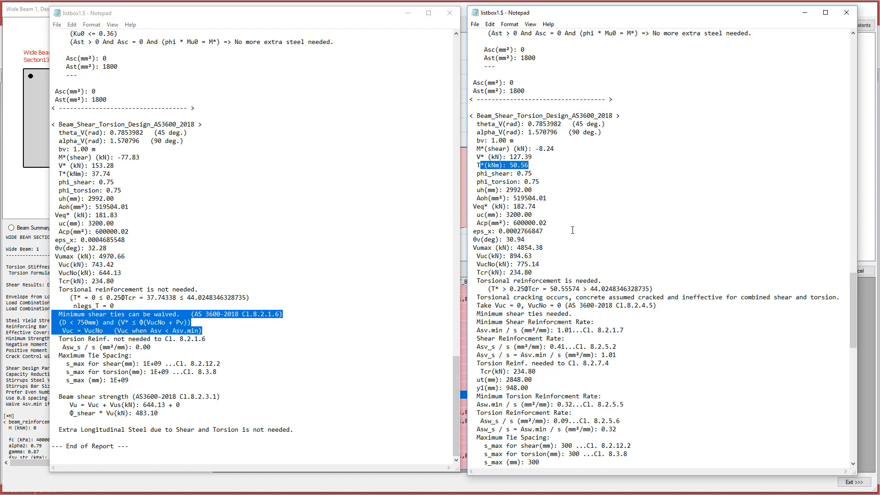
pyautogui.moveTo(602, 281); pyautogui.dragTo(482, 283)
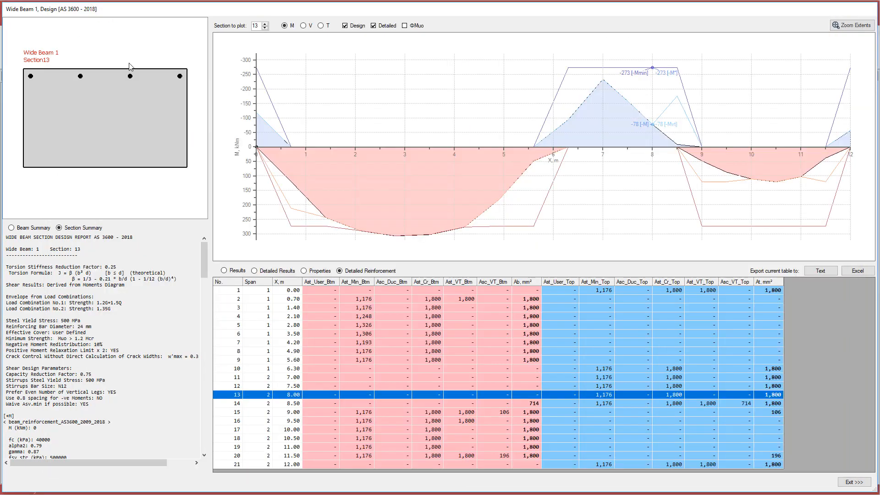
# Plot section 14 at X 8.50 m from the Results table, then show Detailed Reinforcement.
pyautogui.click(229, 270)
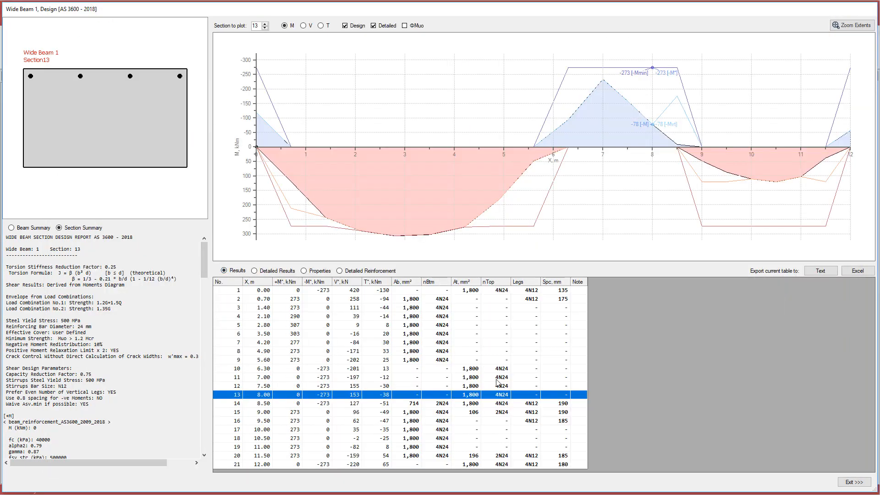
pyautogui.click(521, 405)
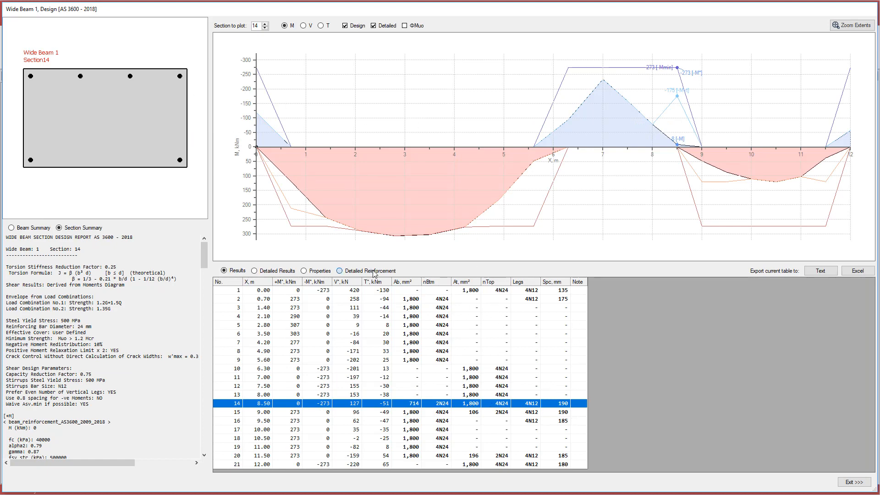
pyautogui.click(340, 271)
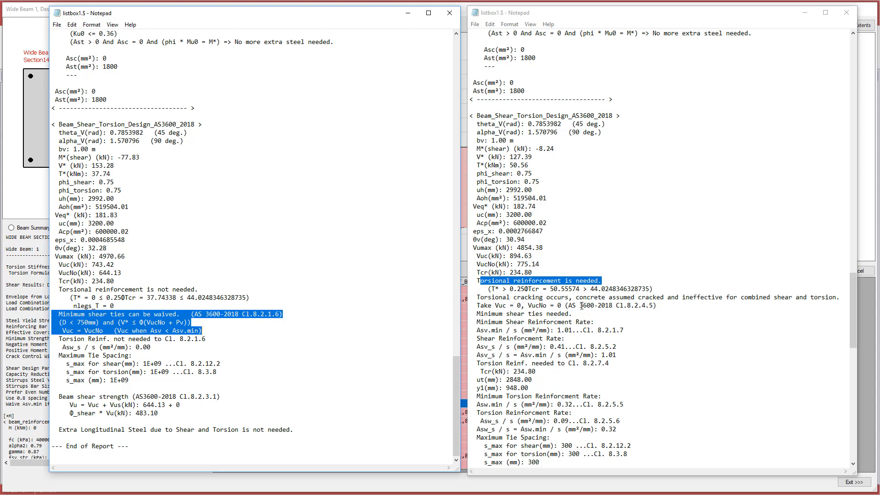
# Scroll section 14's report past tie spacing and shear to the Additional_Longitudinal_Force checks.
pyautogui.scroll(-3, 577, 289)
pyautogui.scroll(-7, 530, 246)
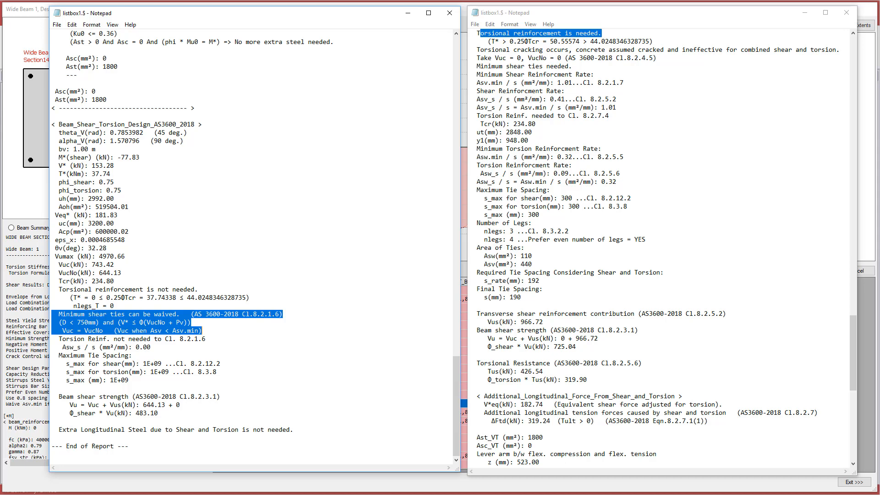
pyautogui.scroll(-2, 667, 235)
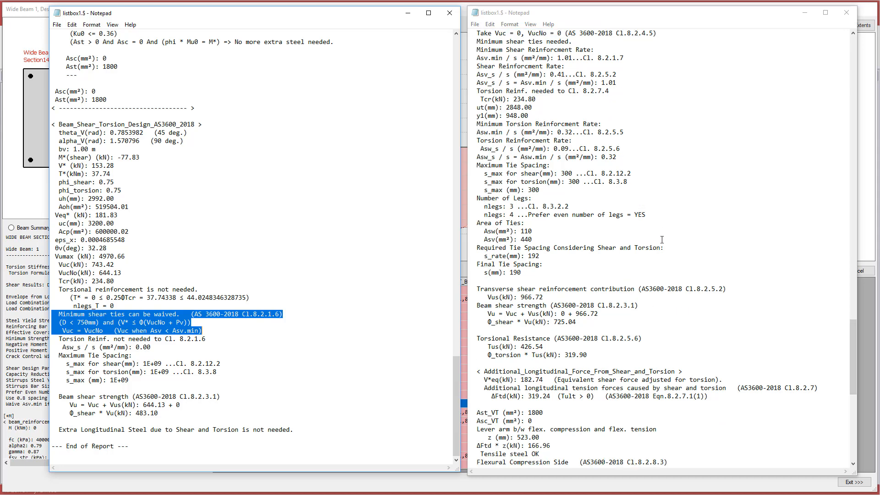
pyautogui.scroll(-1, 587, 332)
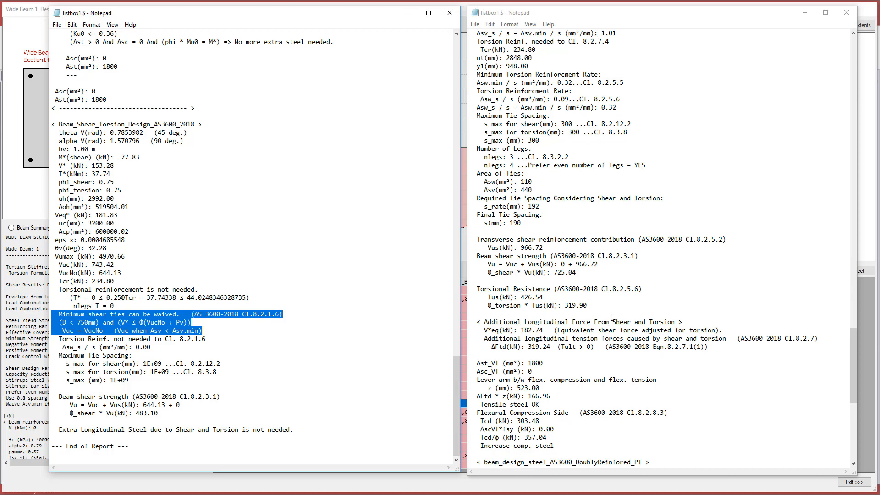
# Select section 13, switch to the Beam Summary report, then plot section 14 at 8.50 m.
pyautogui.click(525, 487)
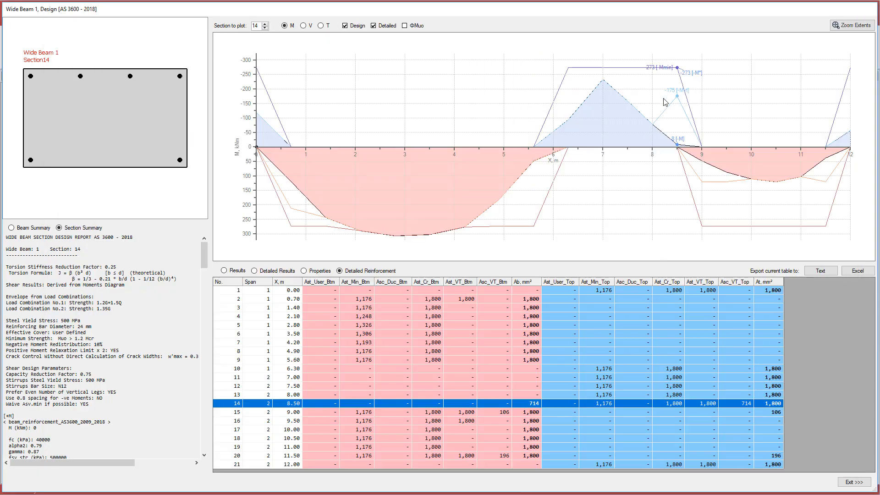
pyautogui.click(618, 395)
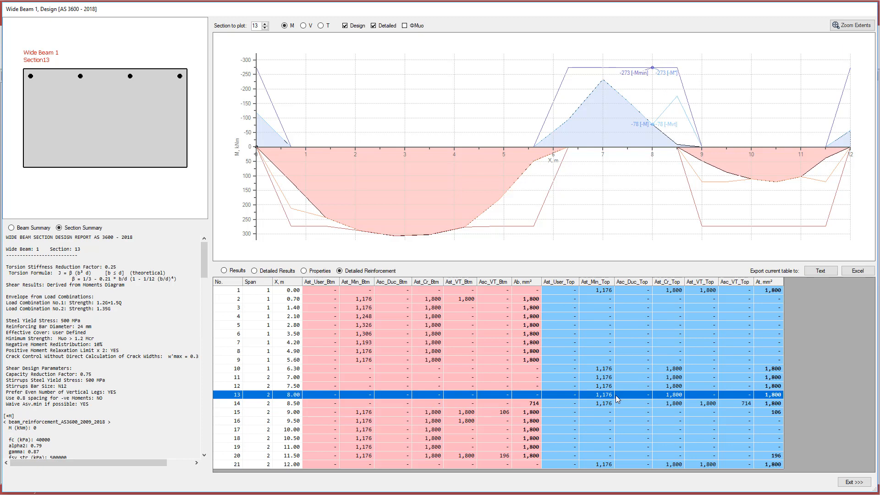
pyautogui.click(11, 227)
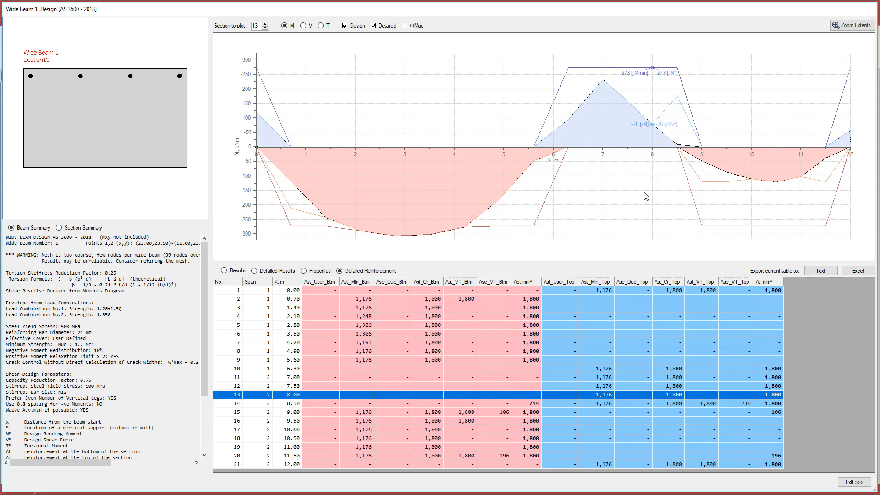
pyautogui.click(617, 405)
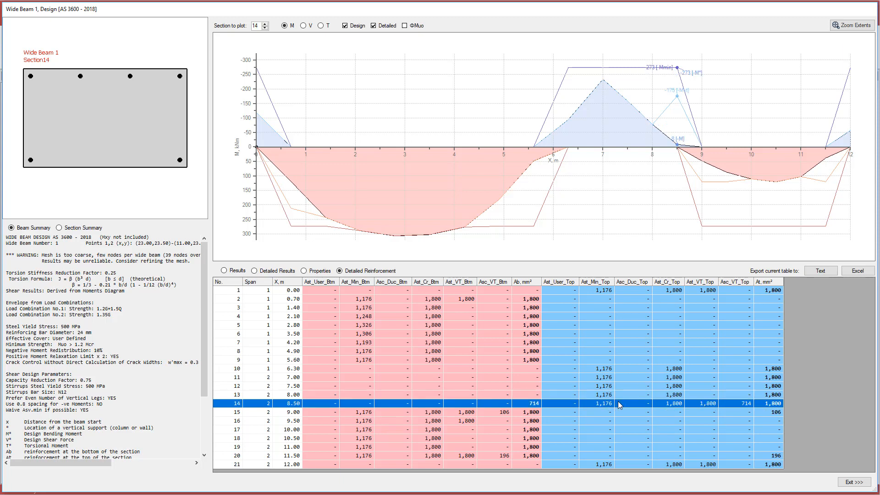